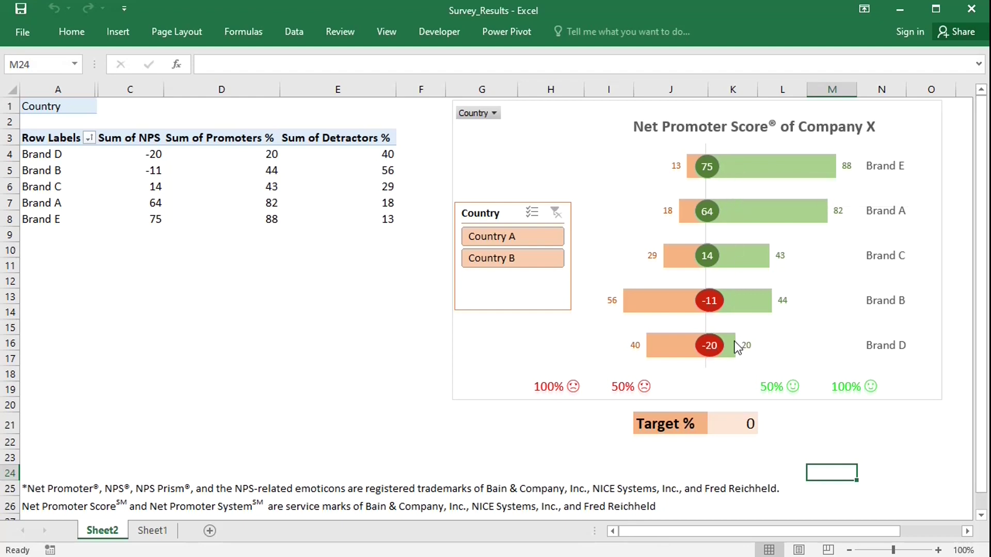
Inspect the brand NPS values shown in the butterfly chart bar tooltips.
mouse_move(735, 343)
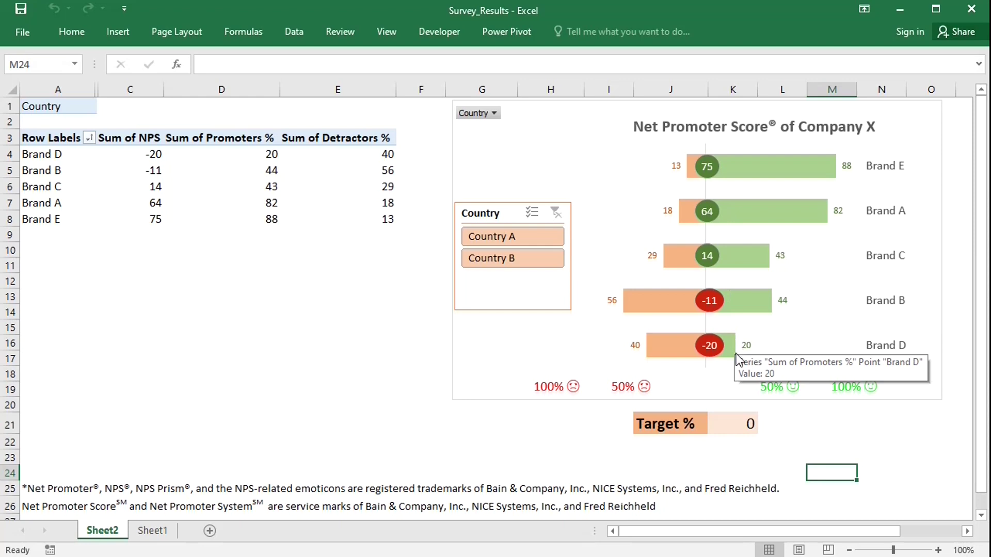
mouse_move(762, 168)
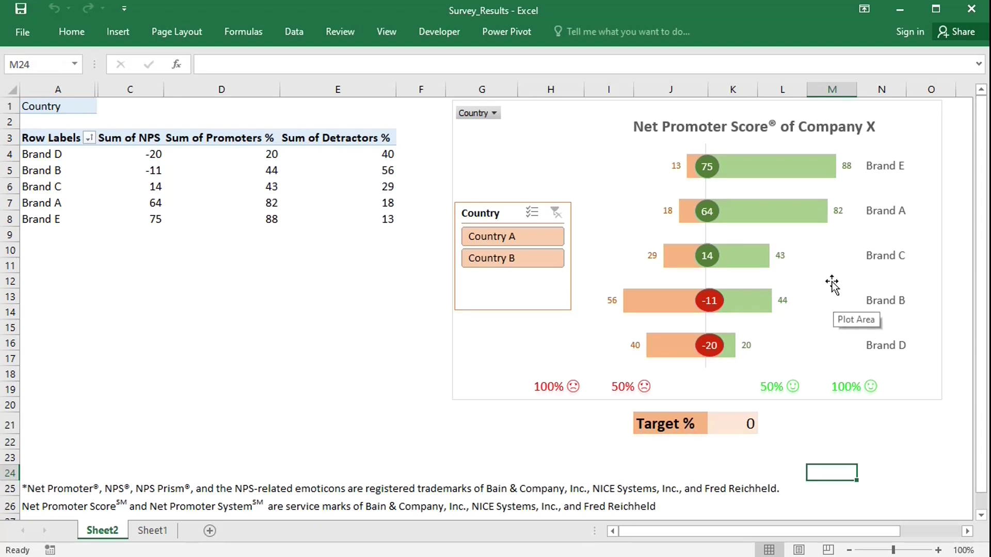
Filter the dashboard to Country A, then Country B, then clear the Country filter.
click(494, 241)
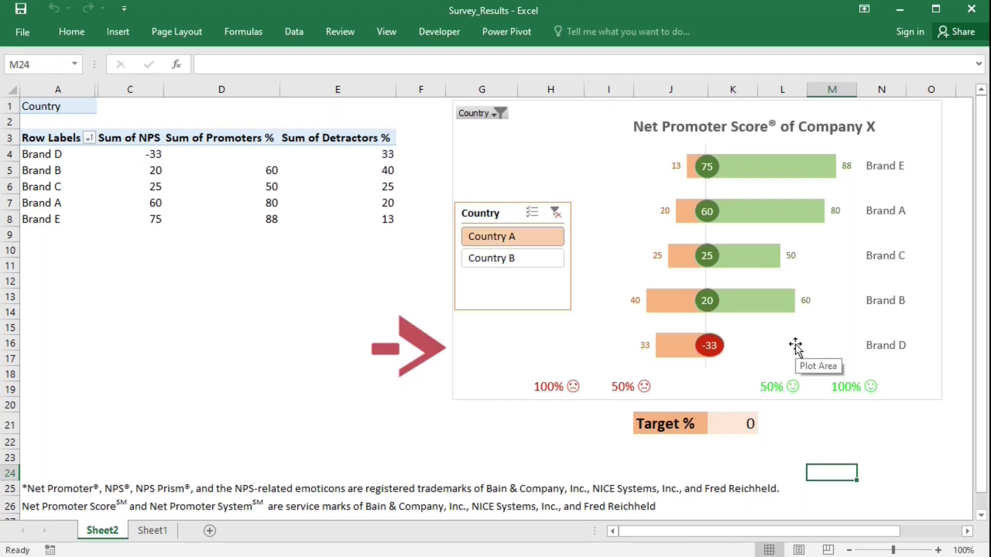
click(498, 259)
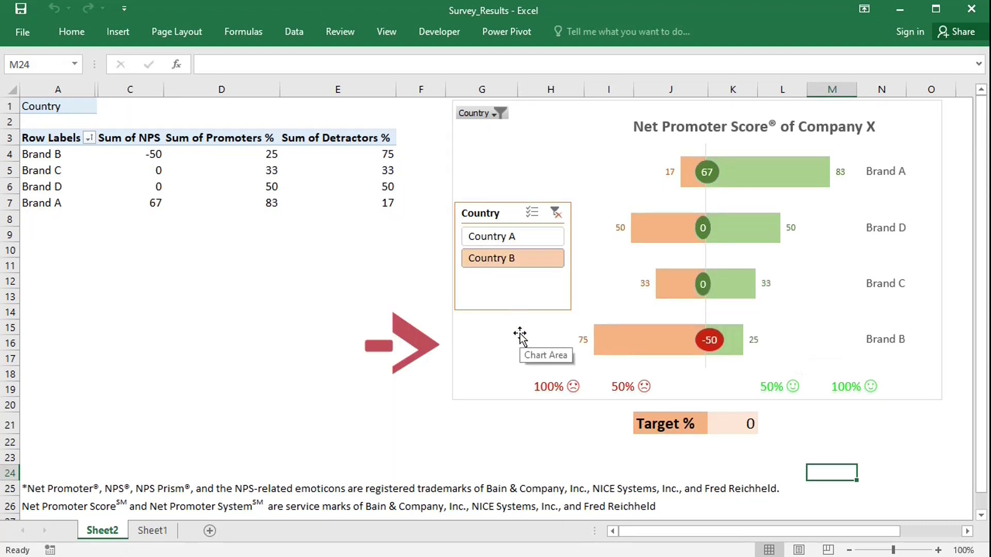
click(554, 213)
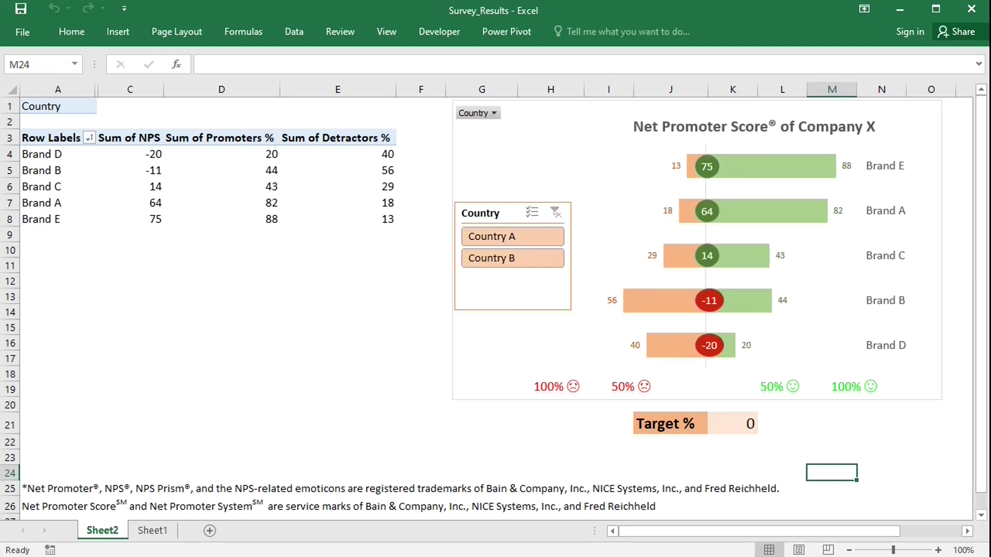
Set Target % in K21 to 50, then to 80, turning every NPS label red.
click(734, 423)
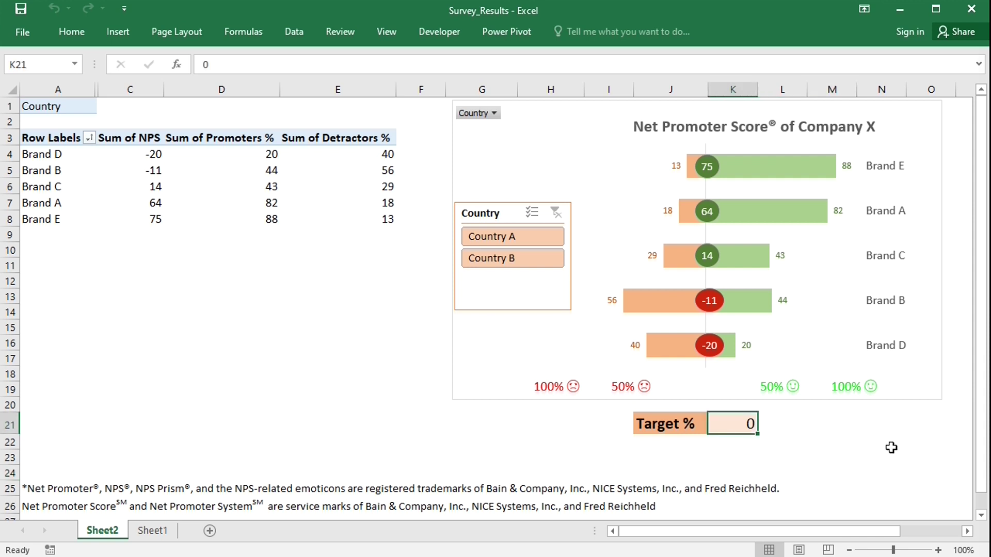
text(50)
key(Return)
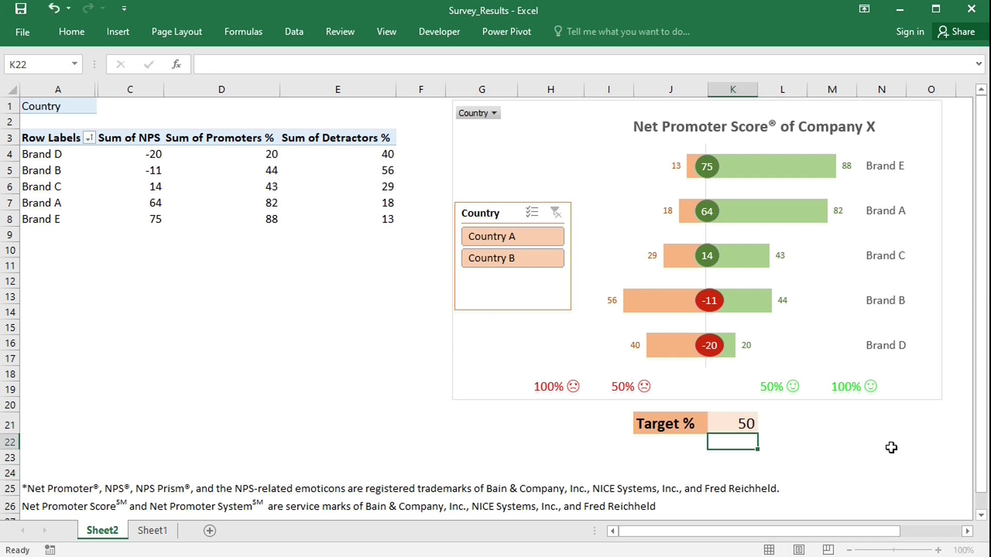
click(735, 421)
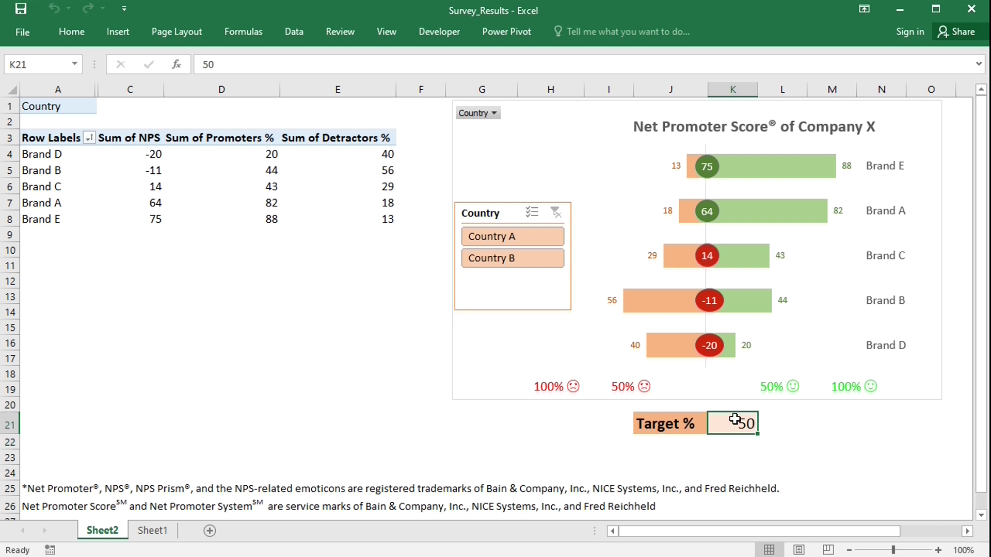
text(80)
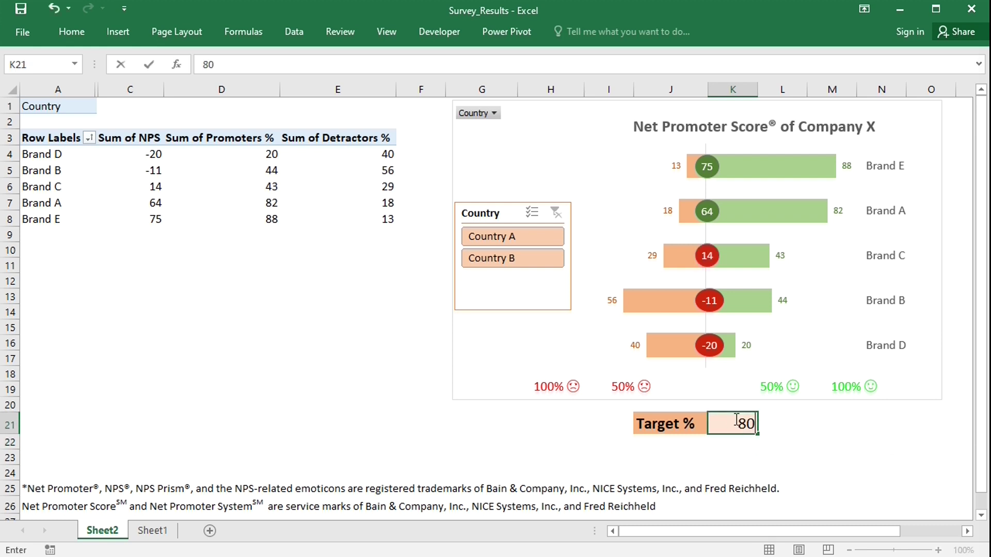
key(Return)
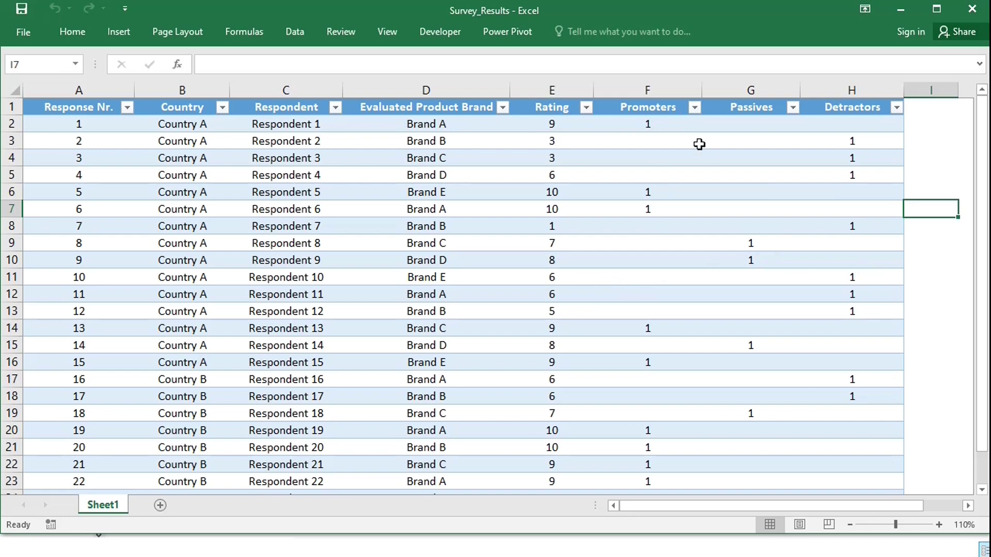
Create a PivotTable on a new sheet with Country as filter and Evaluated Product Brand as rows.
click(671, 125)
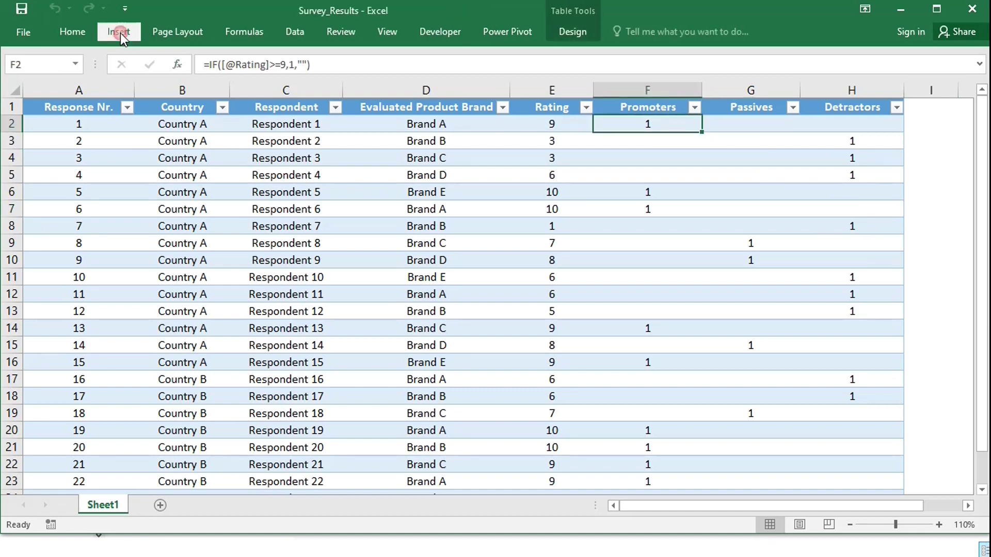
click(119, 32)
click(32, 67)
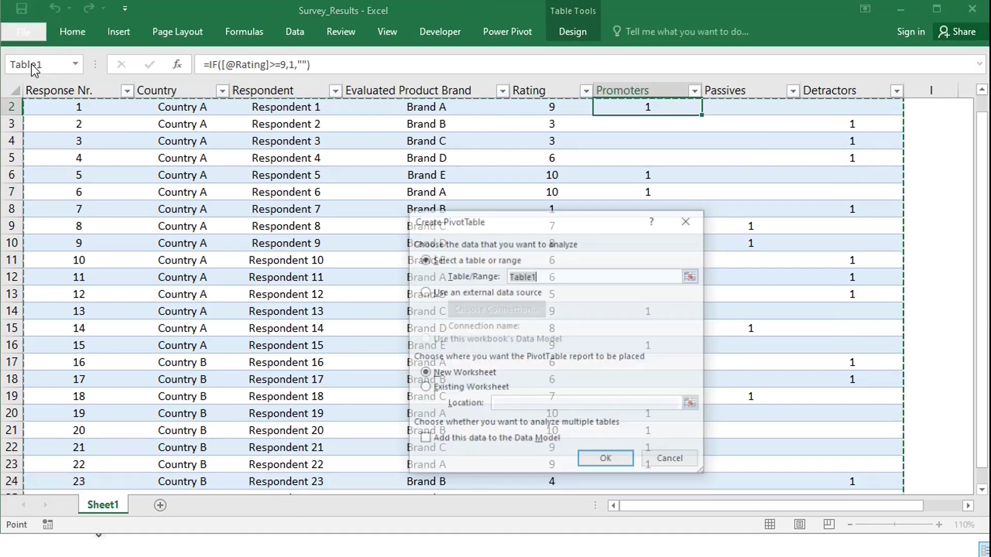
click(591, 463)
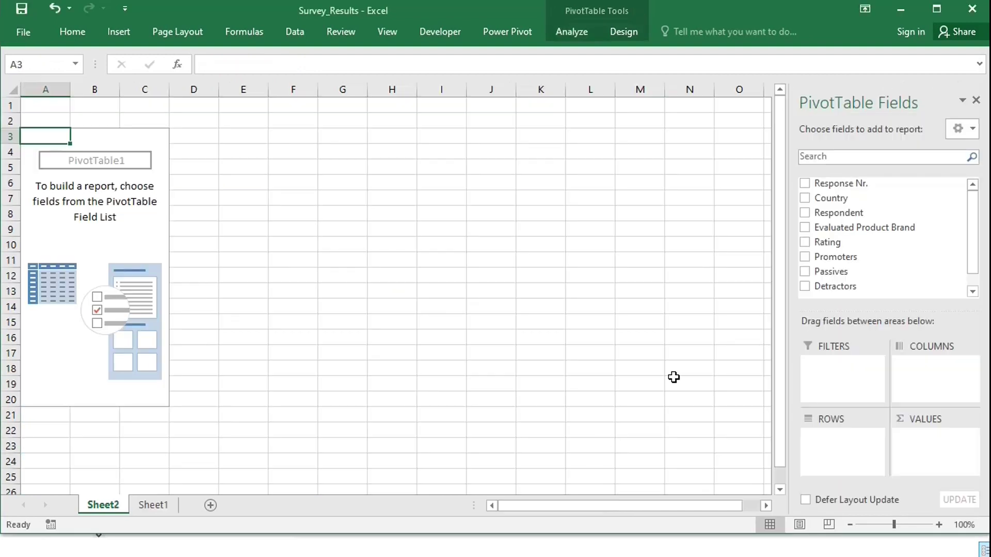
drag(837, 203, 836, 367)
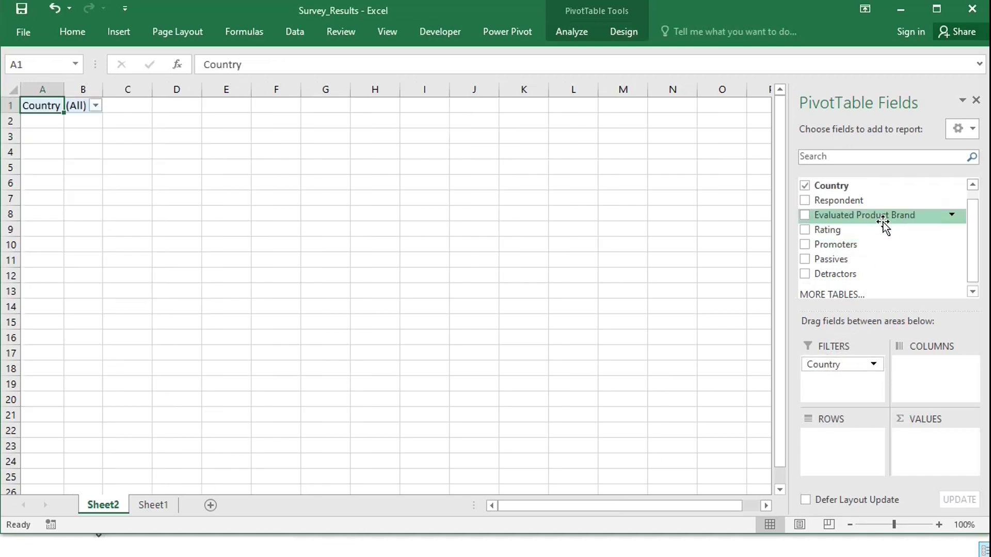
drag(884, 217, 824, 440)
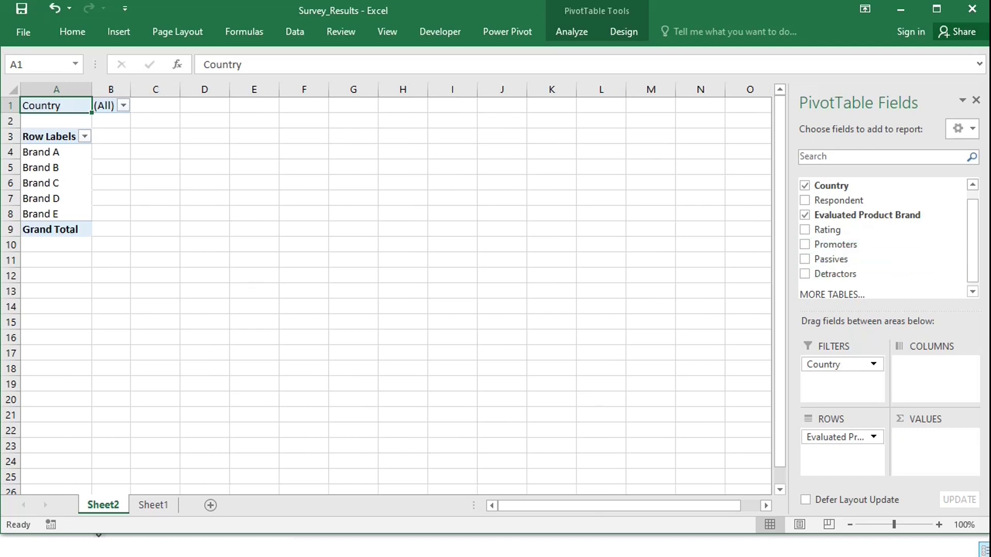
Start a new PivotTable calculated field named 'Promoters %'.
click(562, 31)
click(683, 51)
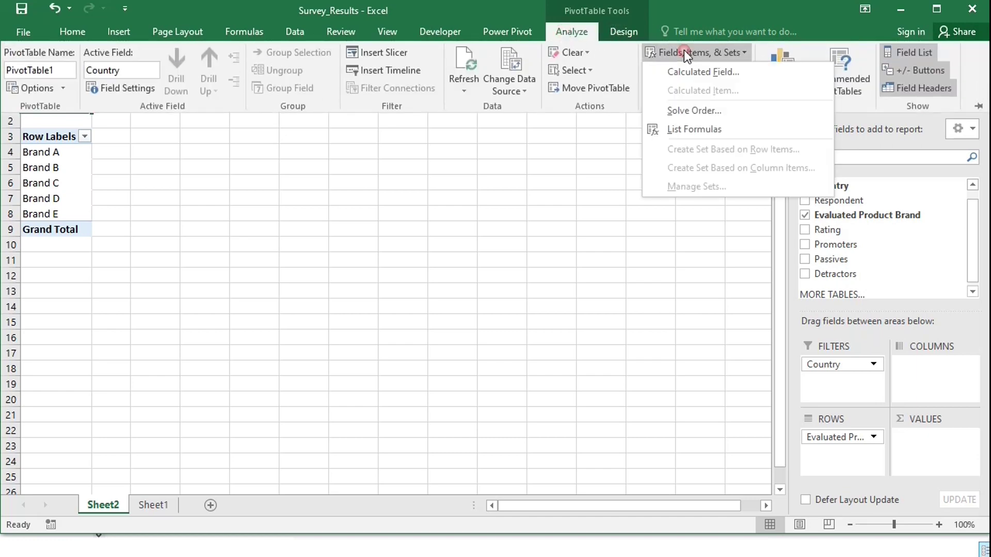
click(702, 72)
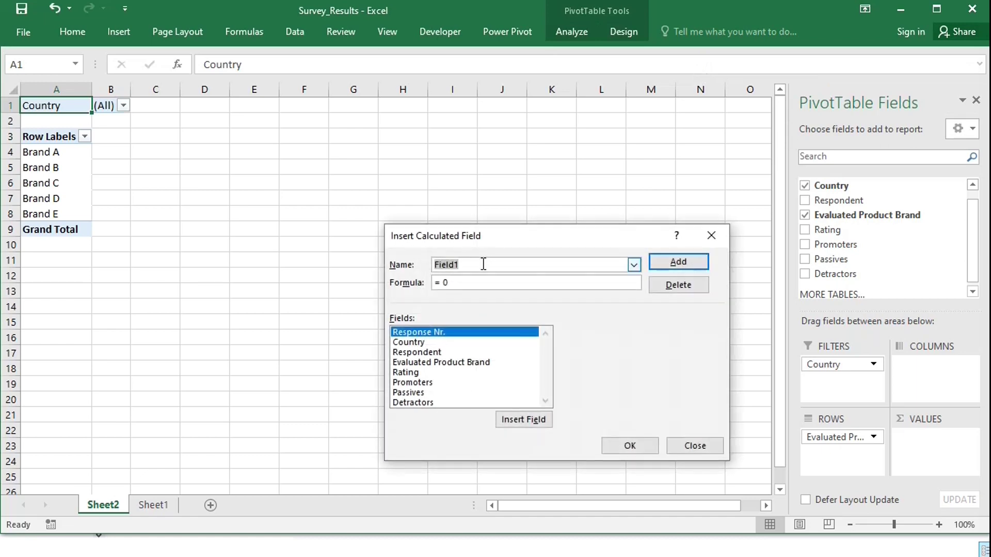
text(Promo)
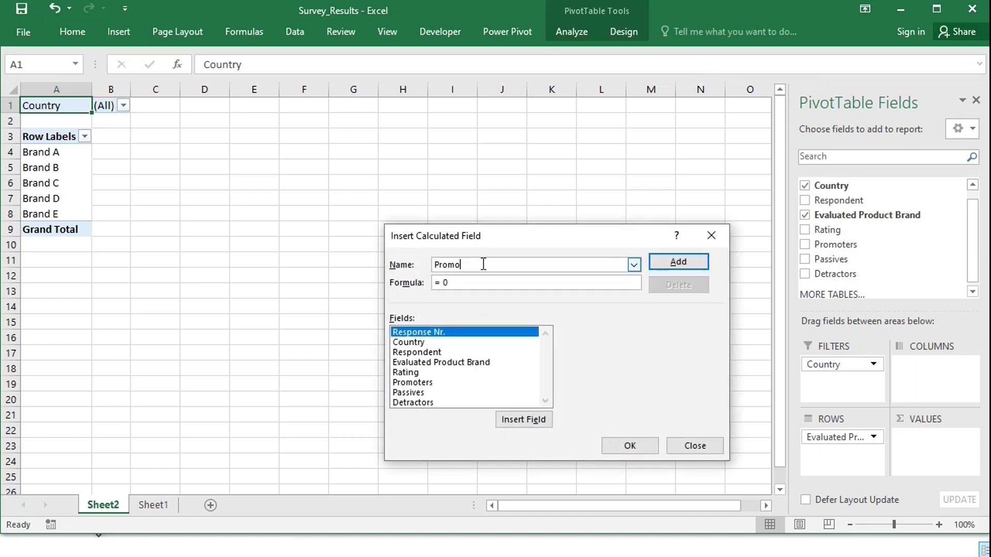
text(ters %)
Give it the formula =Promoters/(Promoters+Passives+Detractors)*100 and add it to the values.
key(BackSpace)
double_click(429, 382)
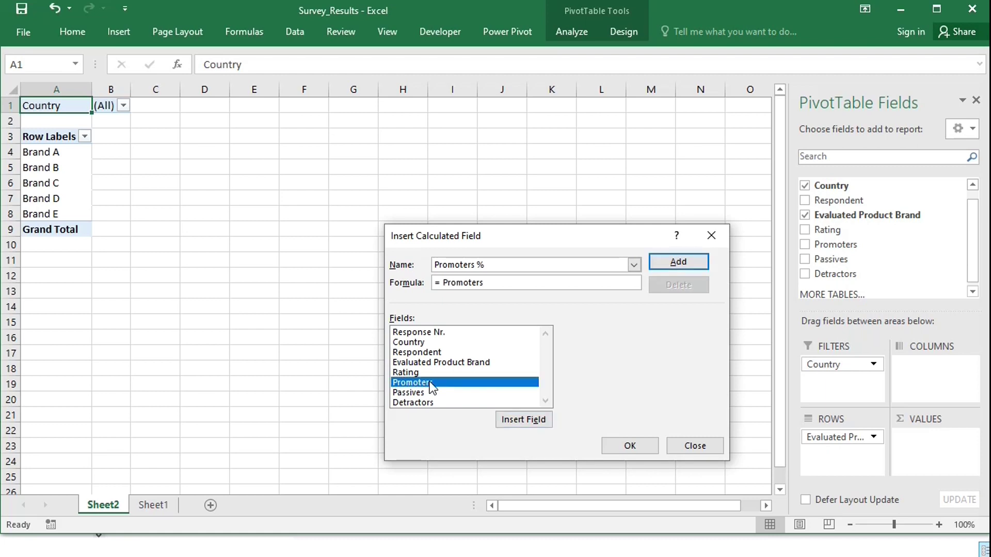
text(/()
double_click(428, 382)
text(+)
double_click(423, 391)
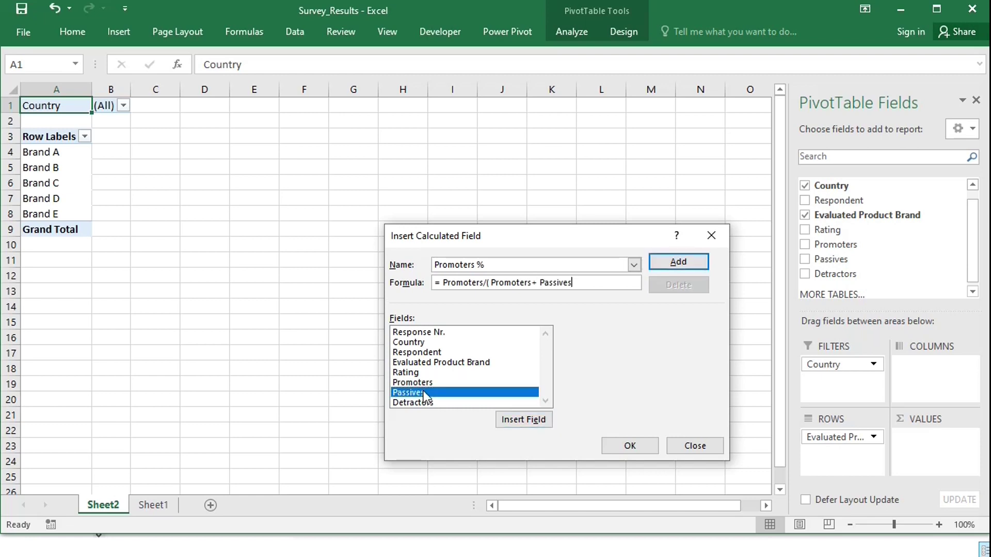
text(+)
click(423, 404)
double_click(424, 404)
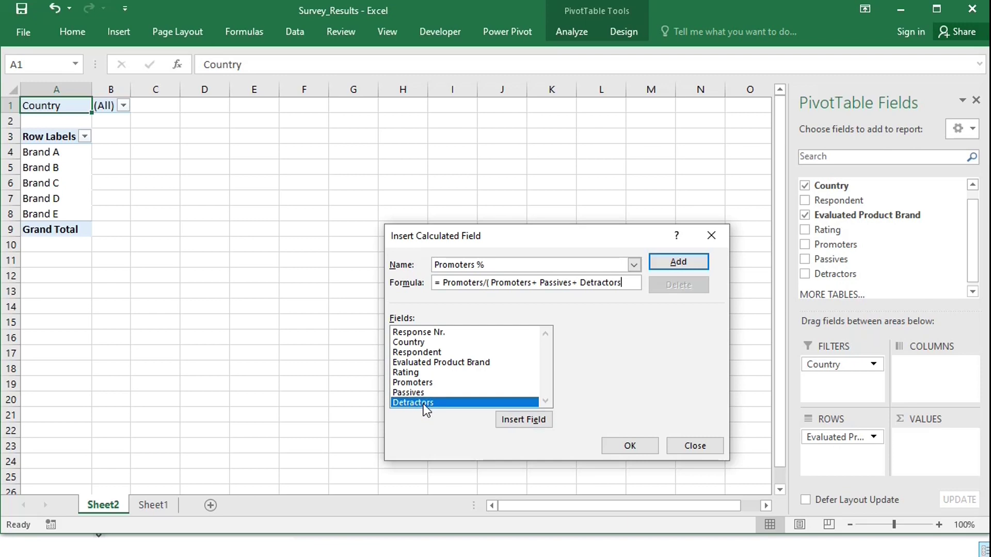
text()*100)
click(628, 446)
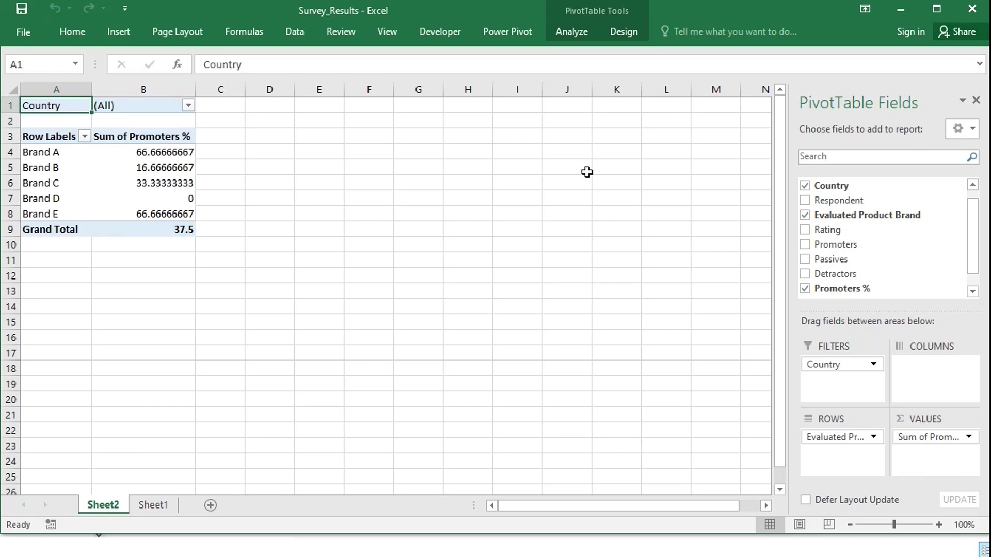
Start another calculated field named 'Detractors %'.
click(572, 32)
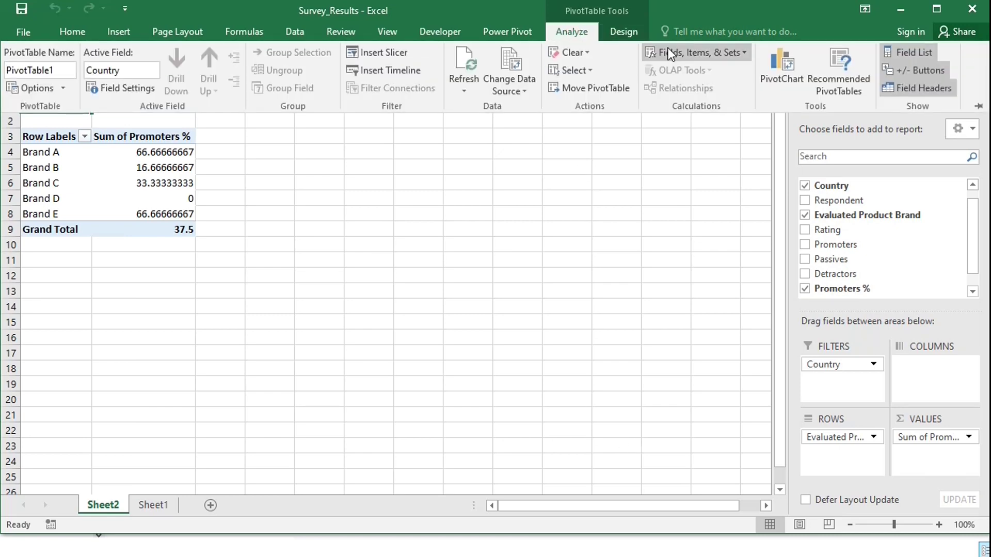
click(667, 48)
click(679, 66)
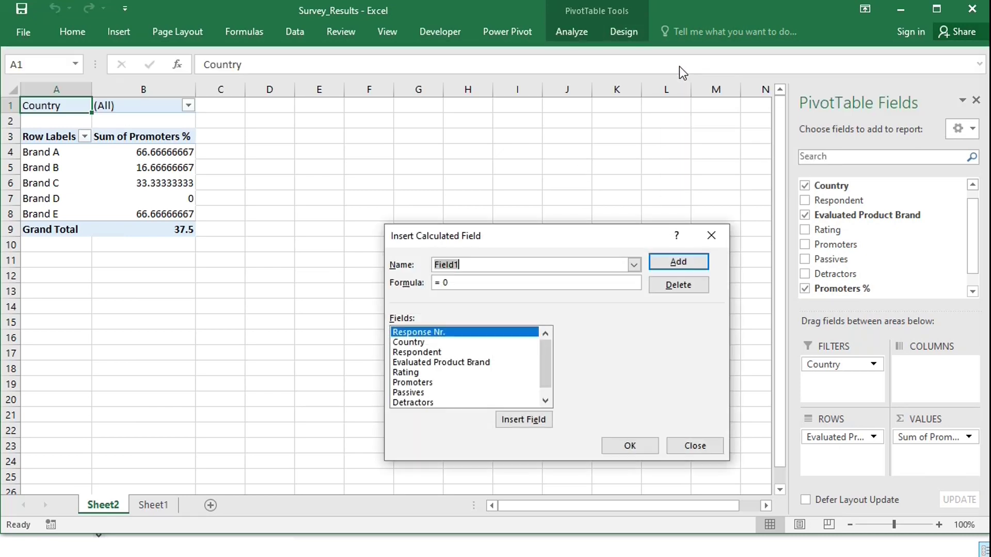
text(Detractors )
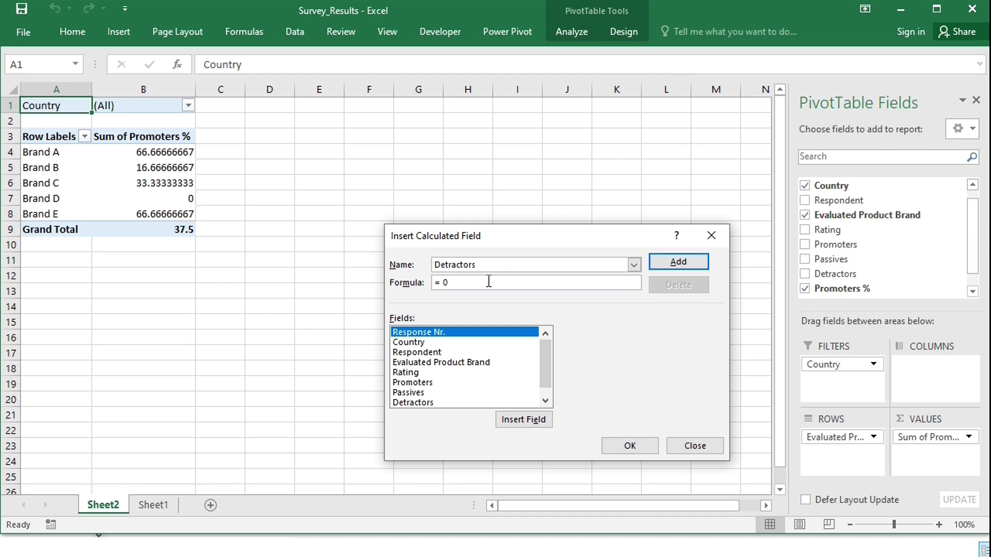
text(%)
click(476, 285)
Enter the formula =Detractors/(Promoters+Passives+Detractors)*100 for Detractors %.
key(BackSpace)
double_click(416, 403)
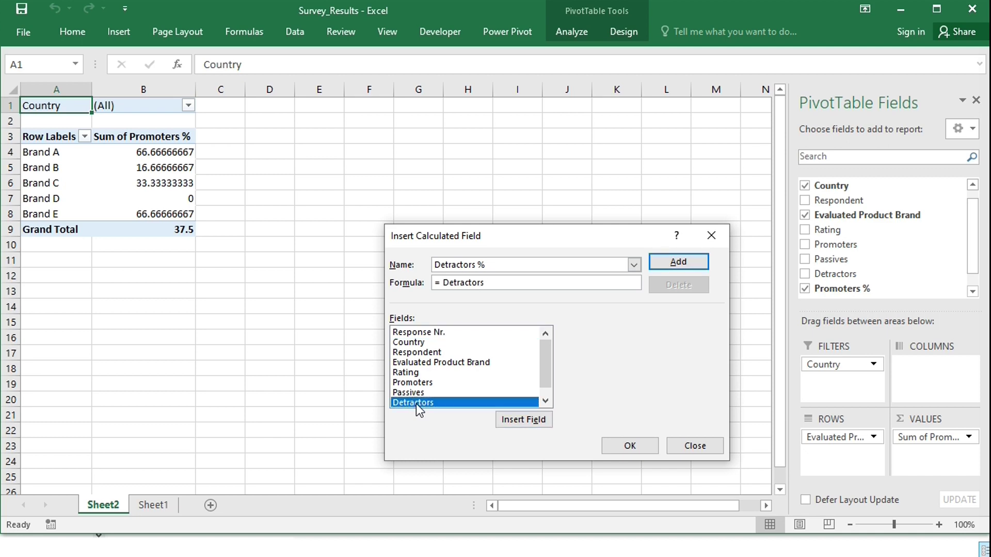
text(/()
double_click(418, 383)
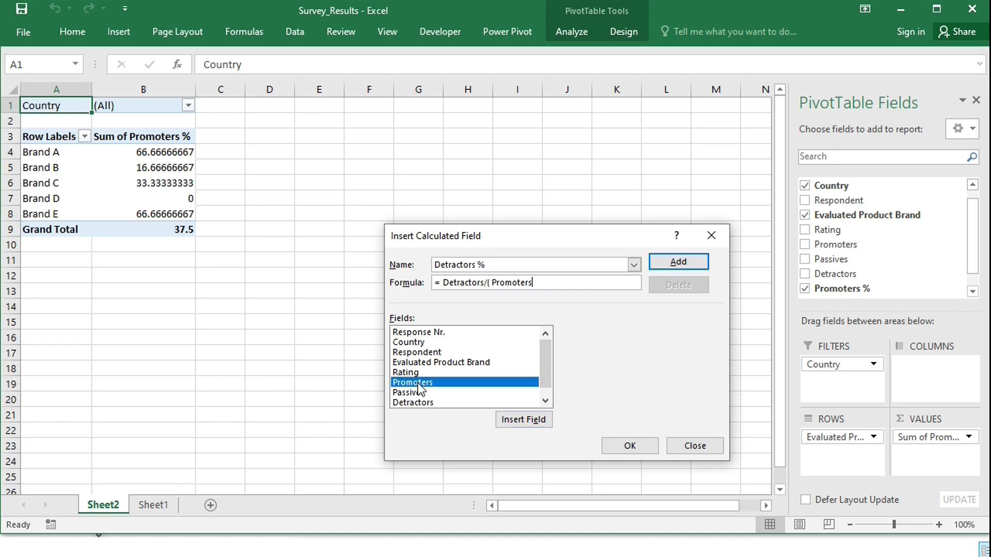
text(+)
double_click(417, 392)
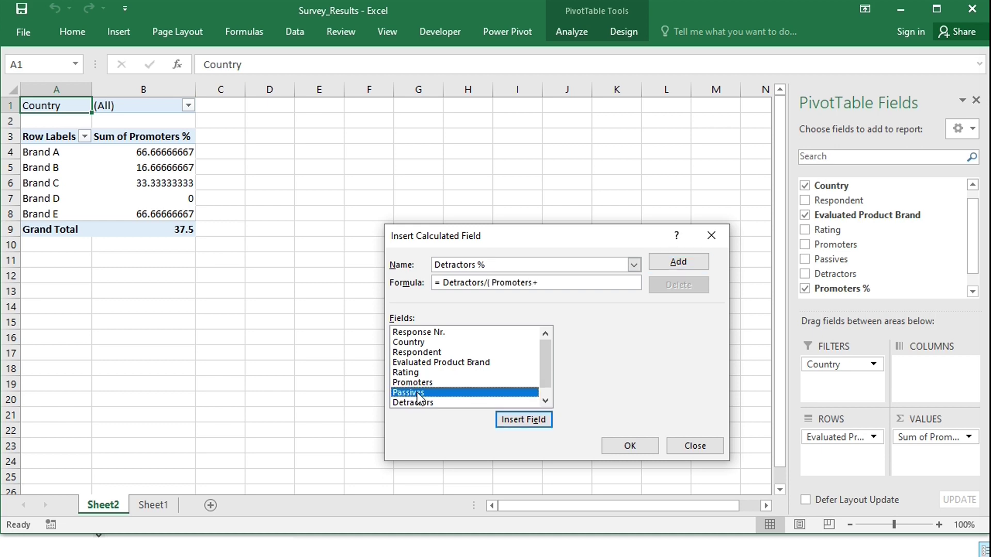
text(+)
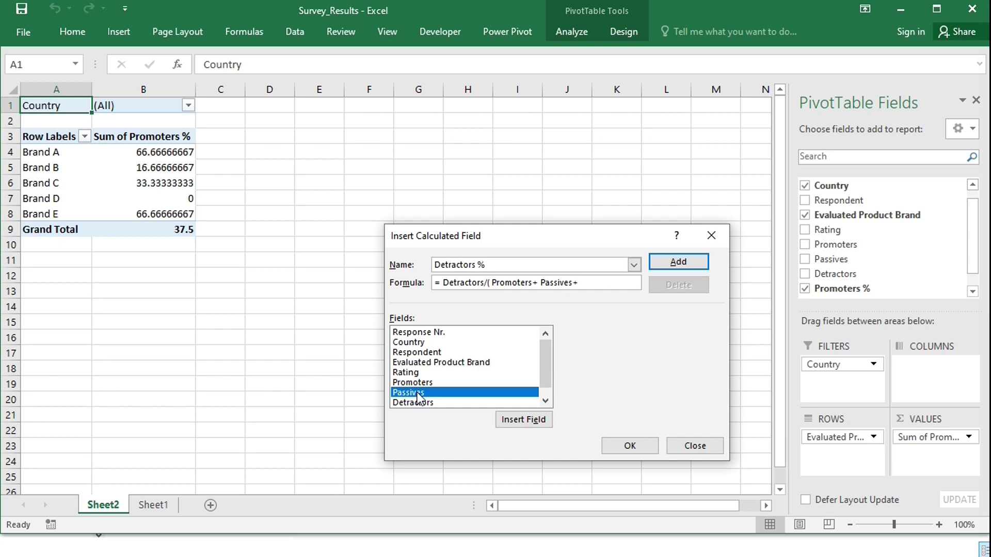
double_click(419, 400)
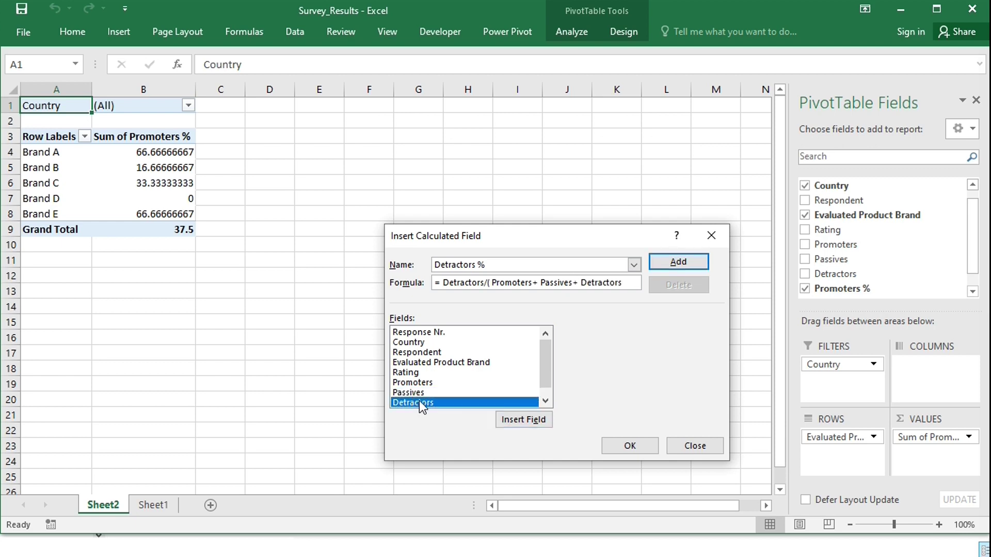
text()*100)
Add Detractors % to the pivot, then prefix its formula with a minus so values turn negative.
click(625, 447)
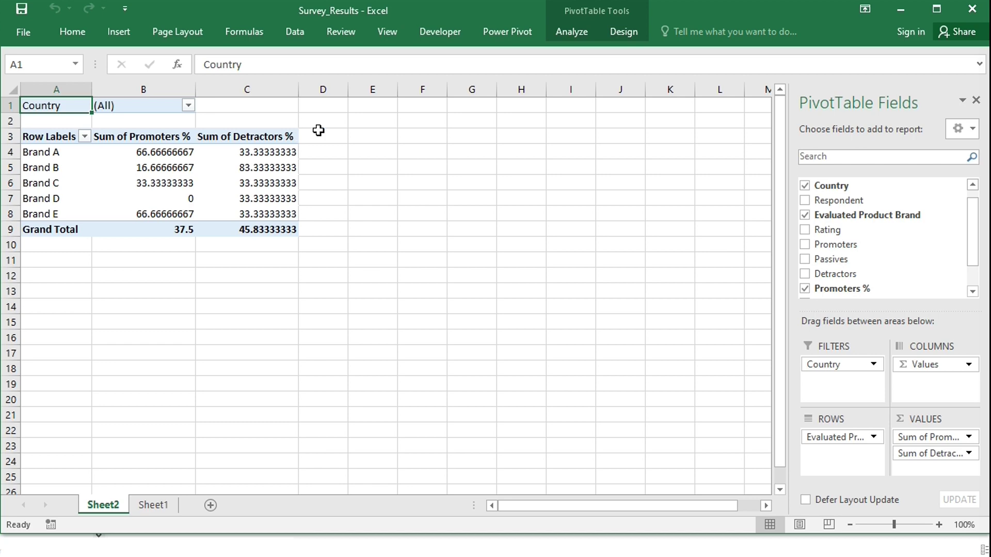
click(575, 30)
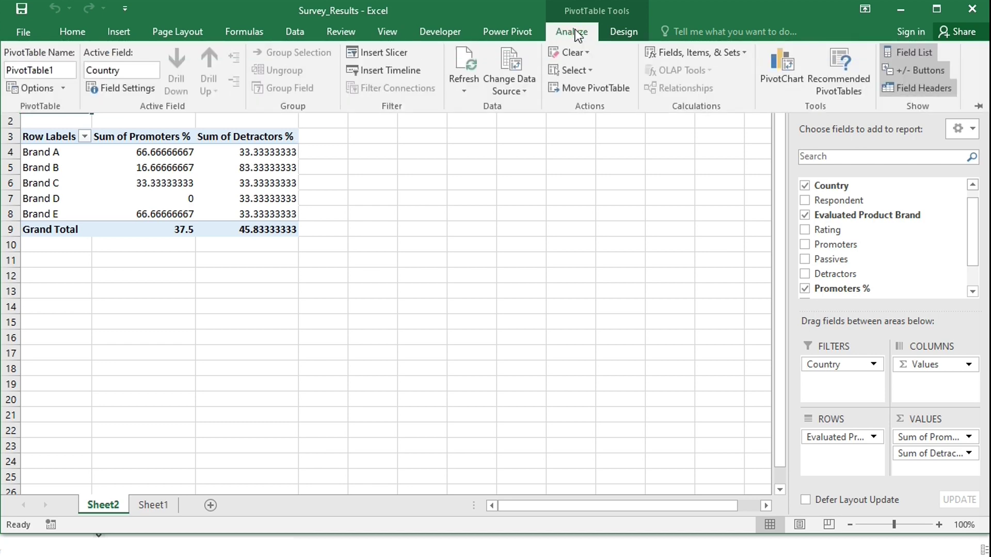
click(676, 54)
click(692, 65)
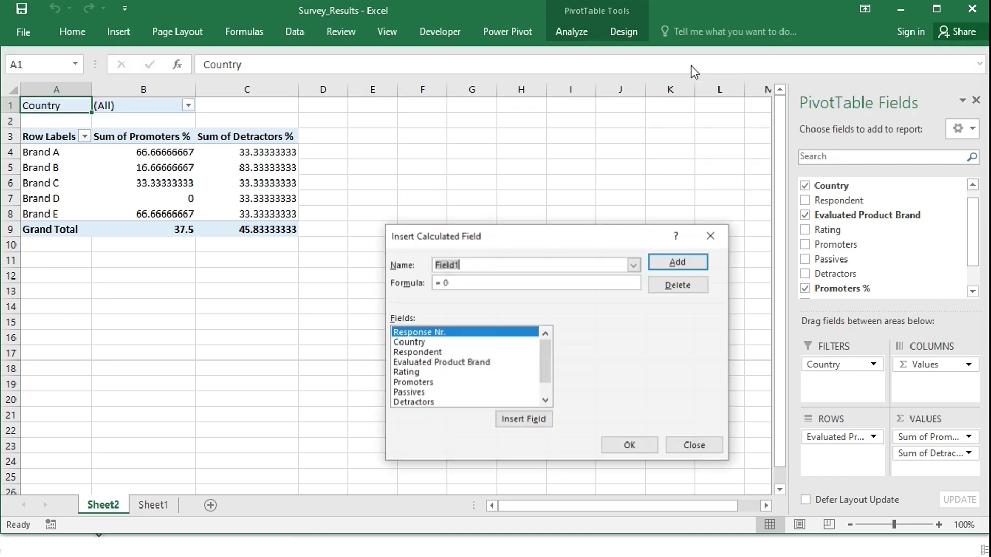
click(633, 265)
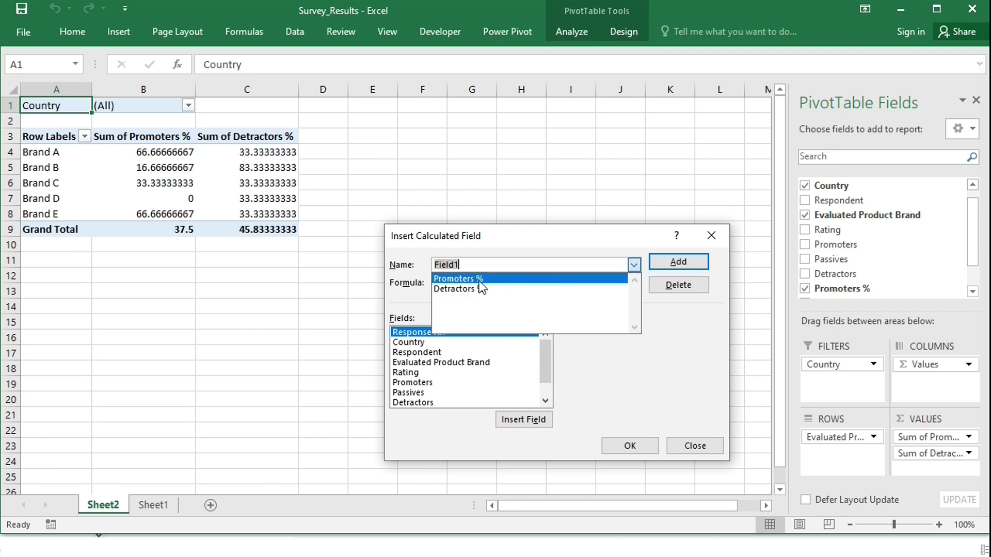
click(468, 290)
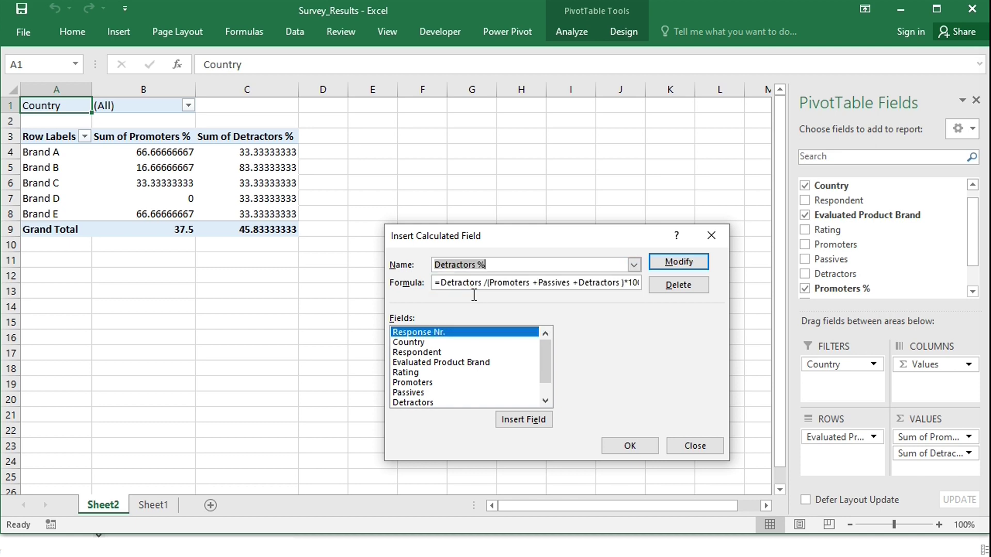
click(440, 281)
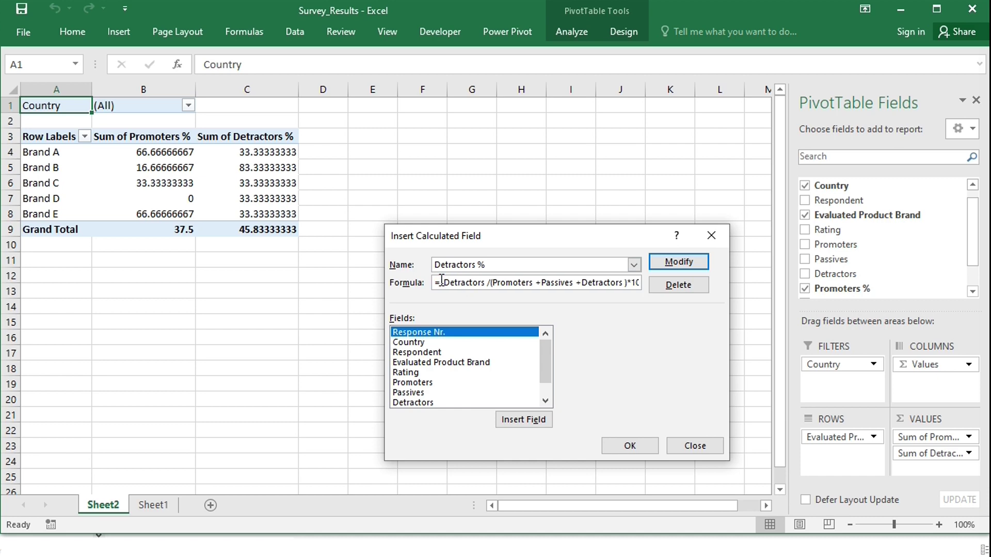
click(627, 444)
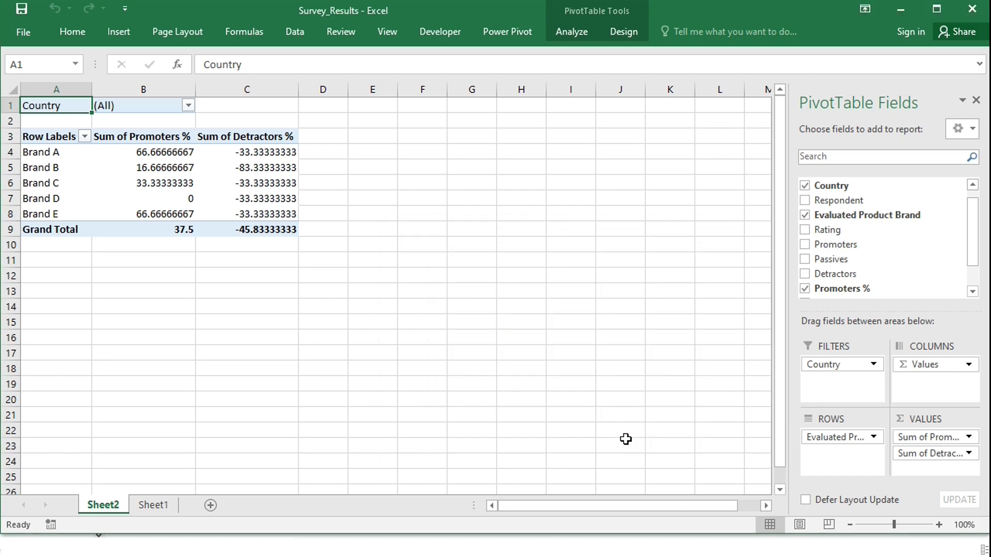
Add an NPS calculated field with formula ='Promoters %'+'Detractors %'.
click(577, 32)
click(671, 53)
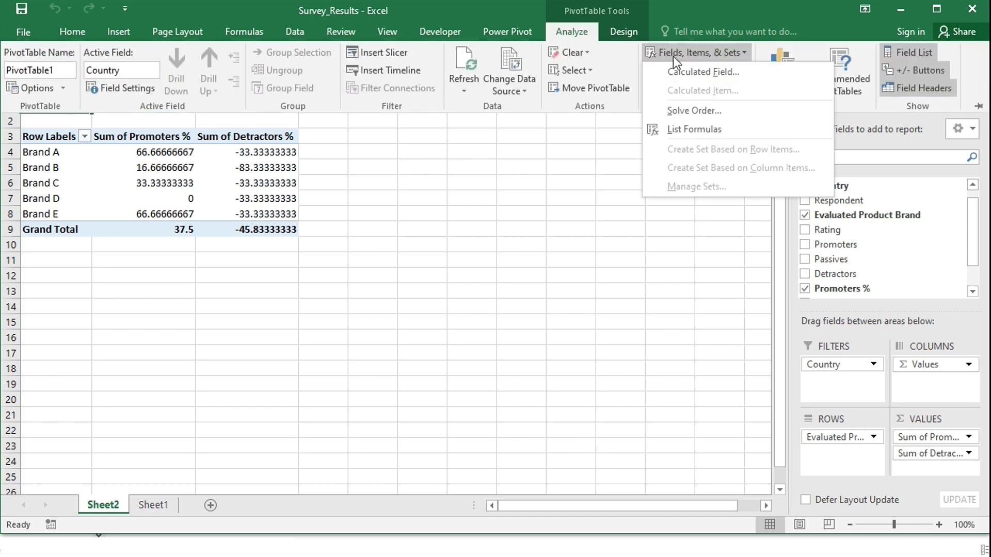
click(689, 72)
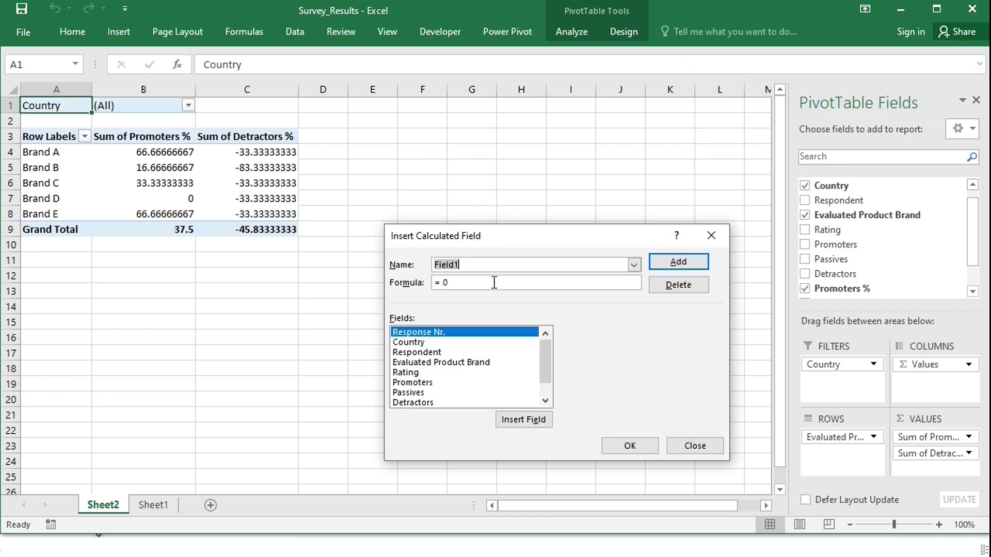
text(NPS)
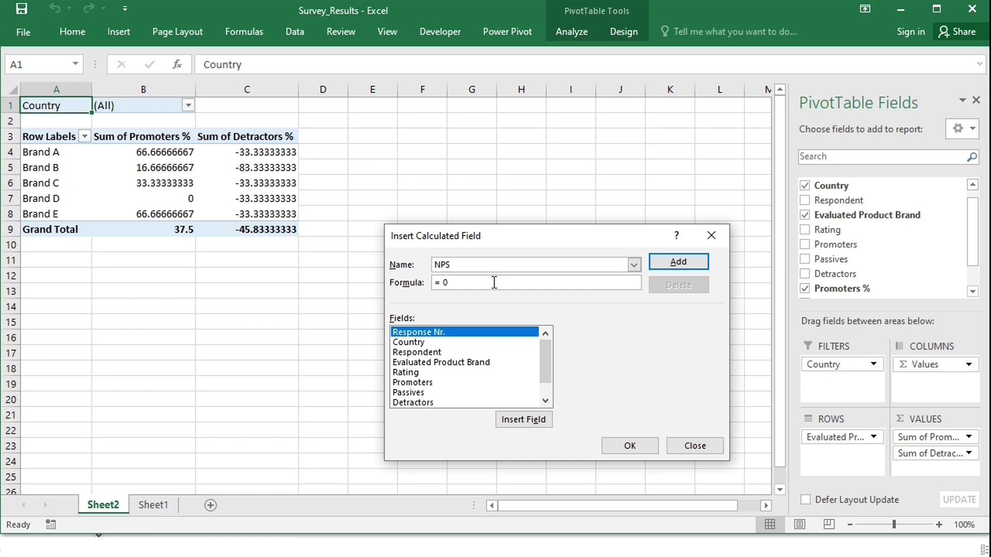
key(BackSpace)
drag(540, 365, 541, 377)
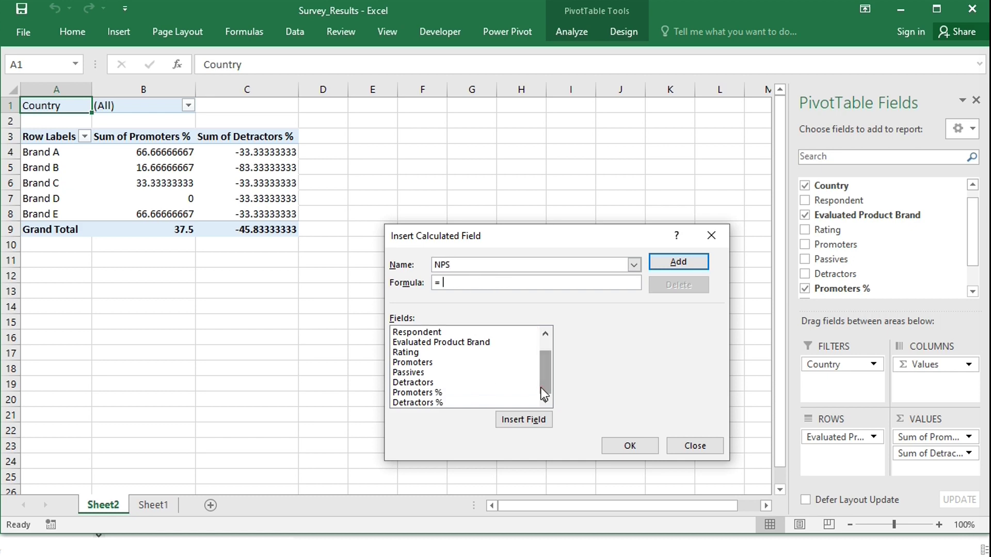
double_click(438, 393)
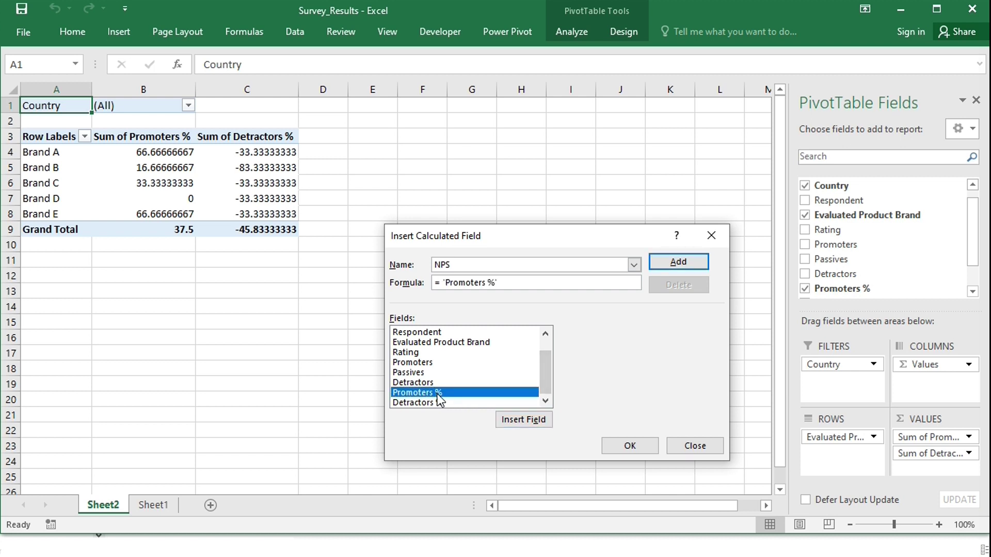
text(+)
double_click(441, 402)
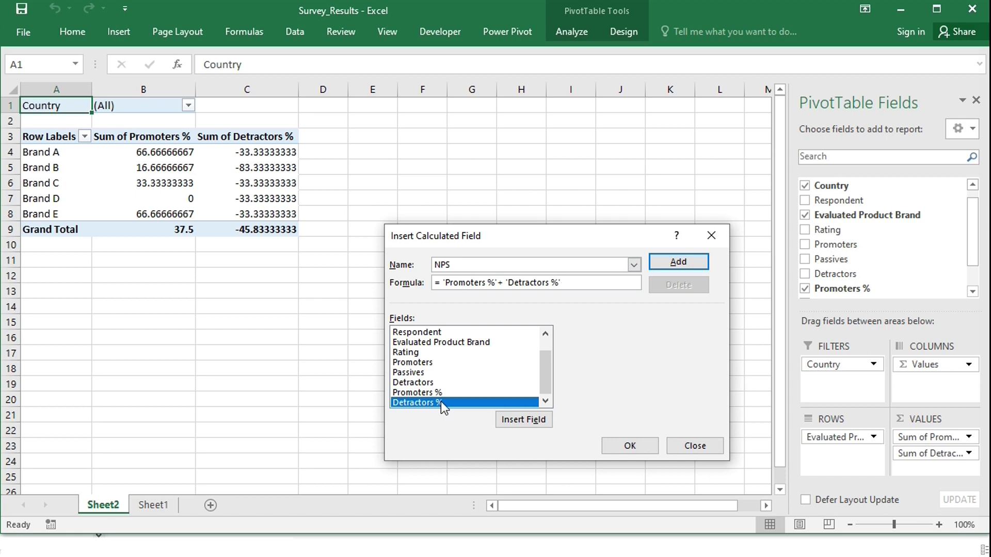
click(638, 450)
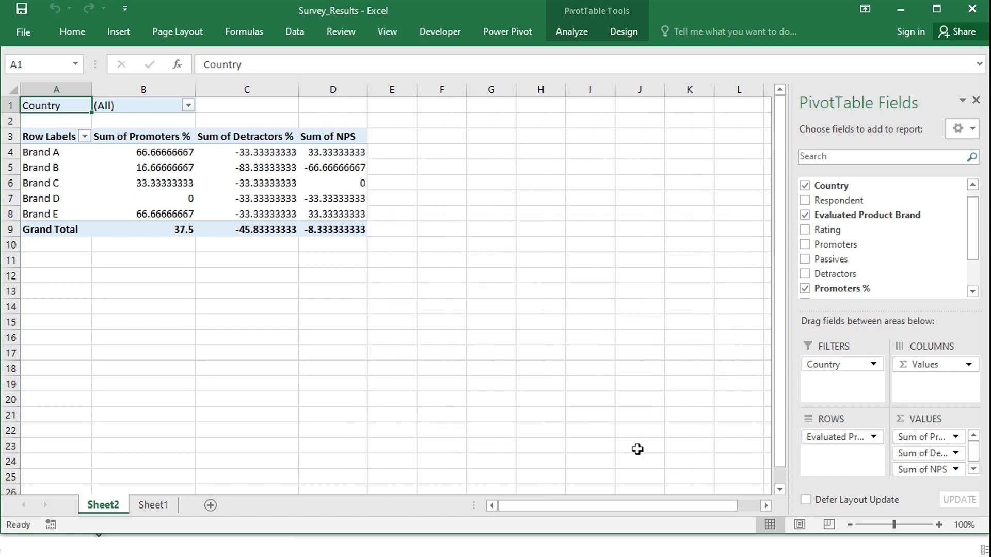
Add a Dummy calculated field with the constant formula =100.
click(574, 32)
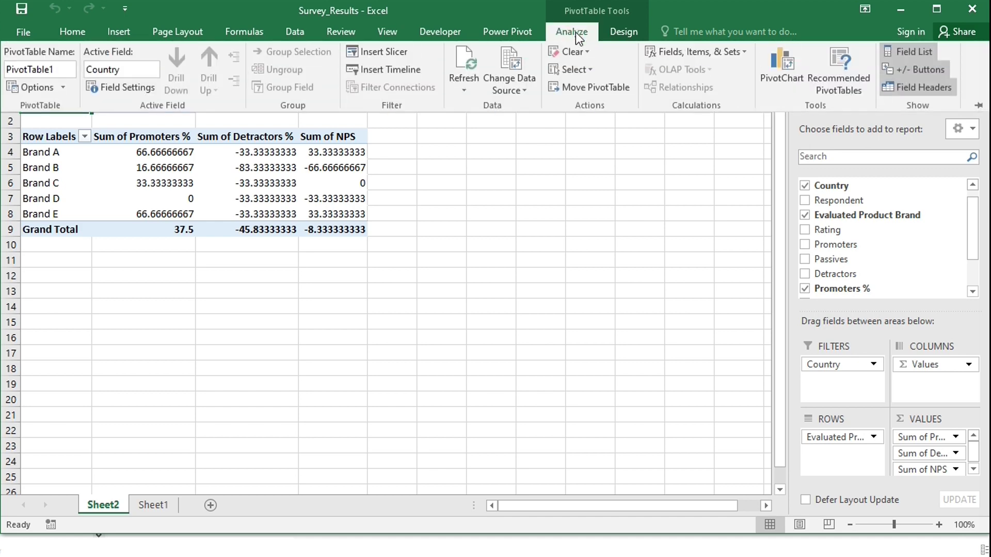
click(689, 54)
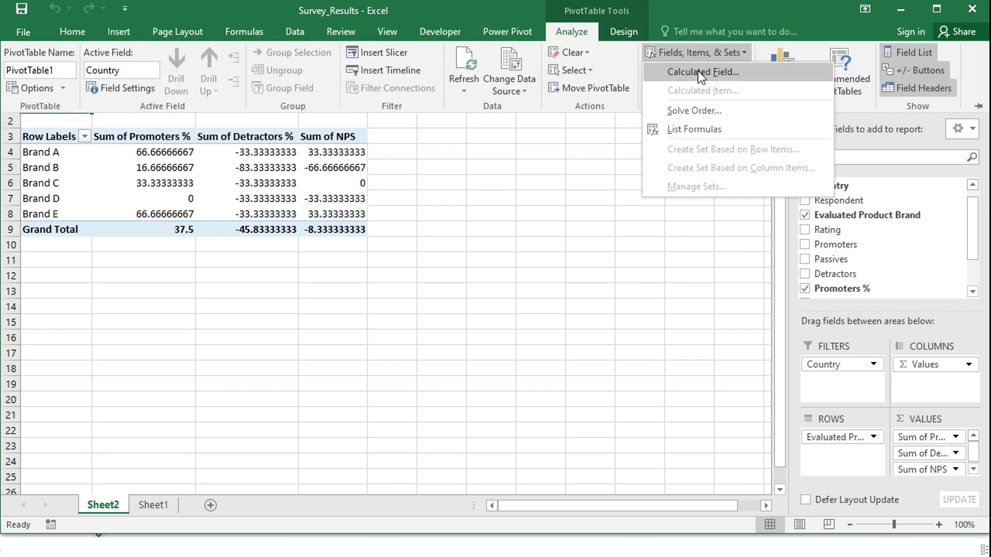
click(698, 71)
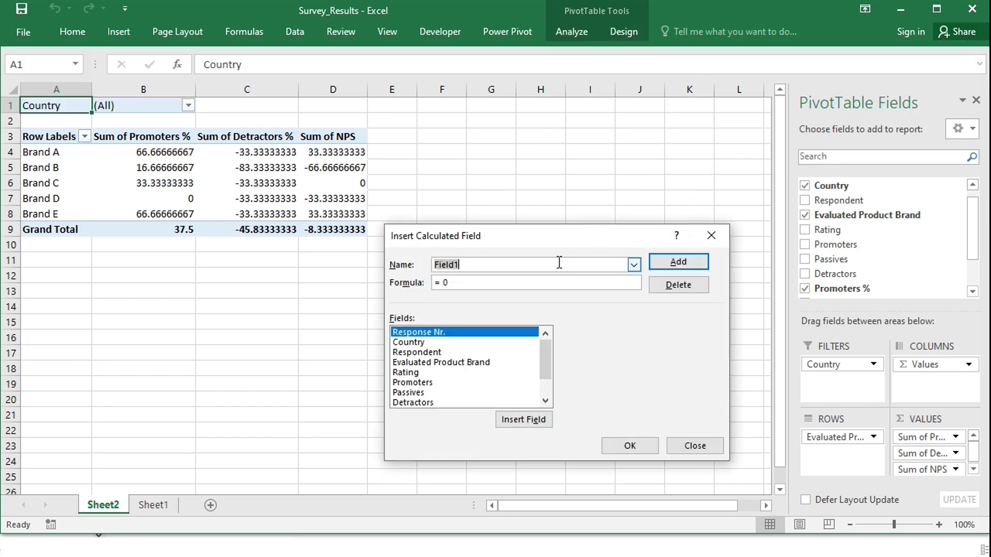
text(Dummy)
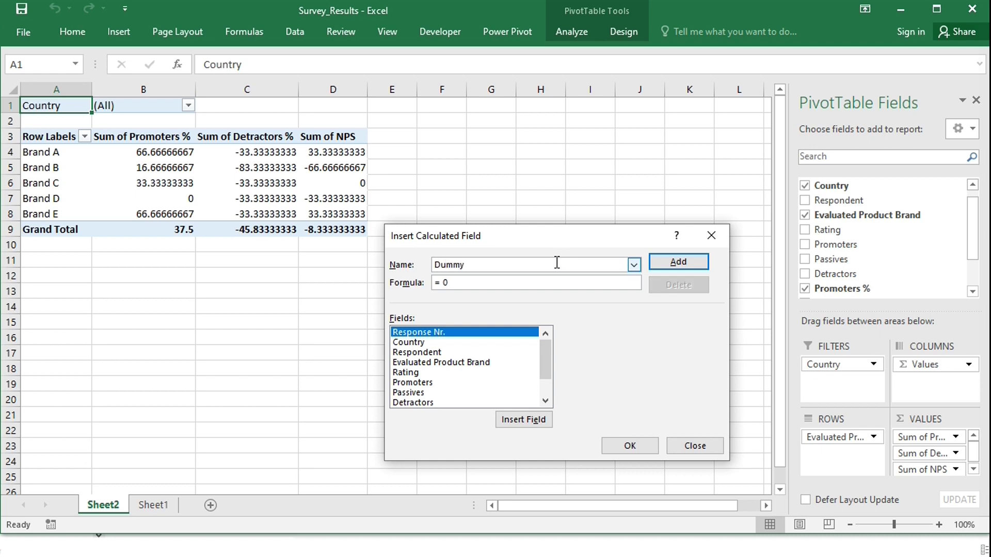
click(498, 286)
key(BackSpace)
text(100)
click(642, 442)
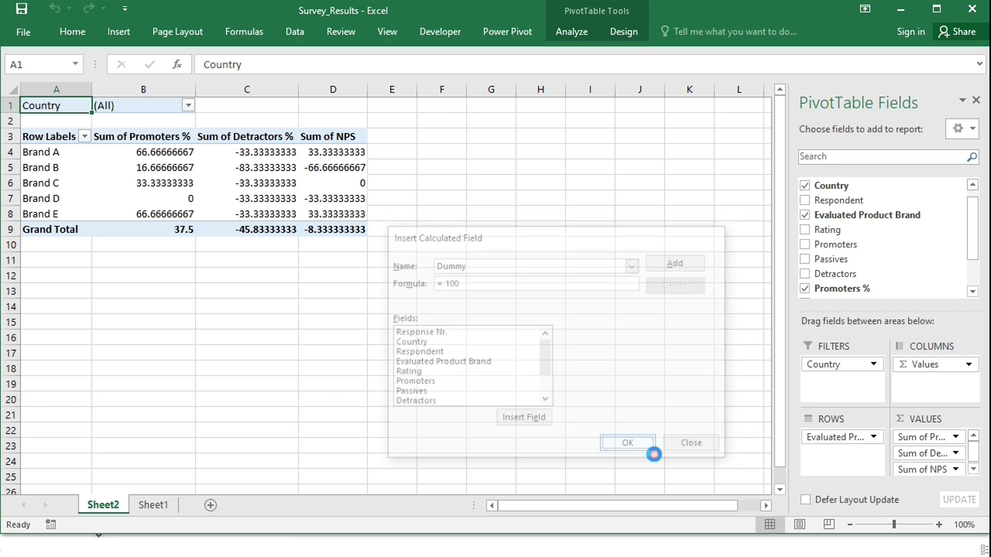
Apply custom number format ;0; to the Detractors % values so they display as positive whole numbers.
click(237, 152)
right_click(237, 152)
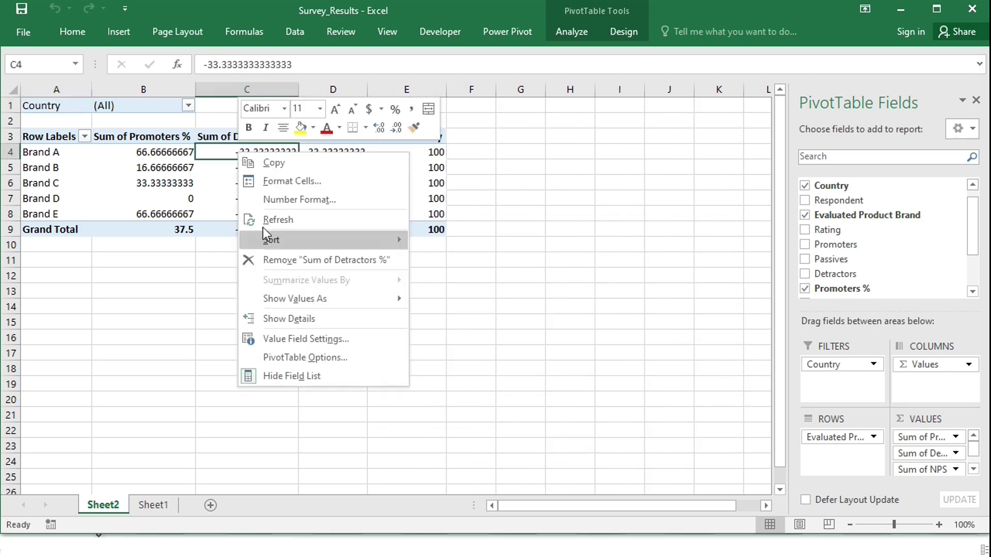
click(284, 338)
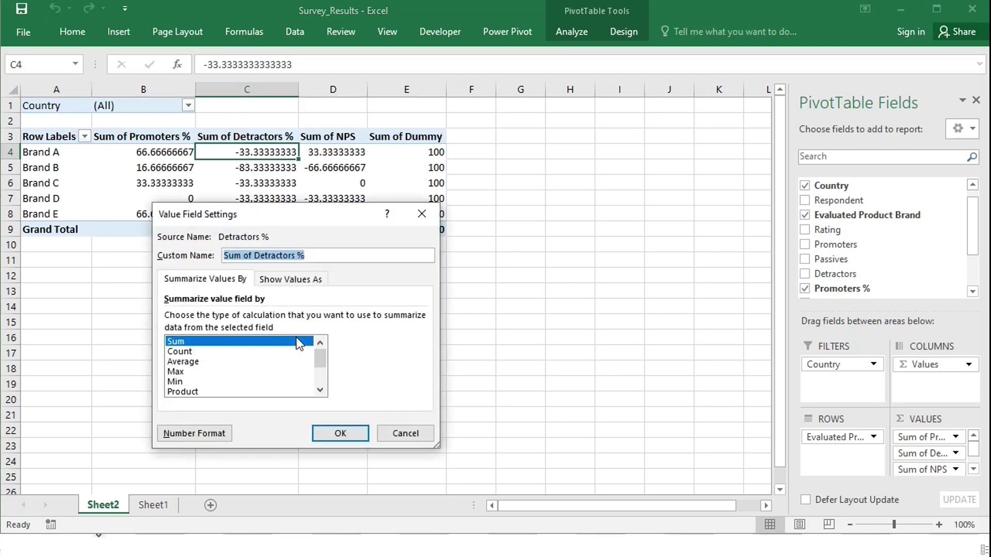
click(215, 433)
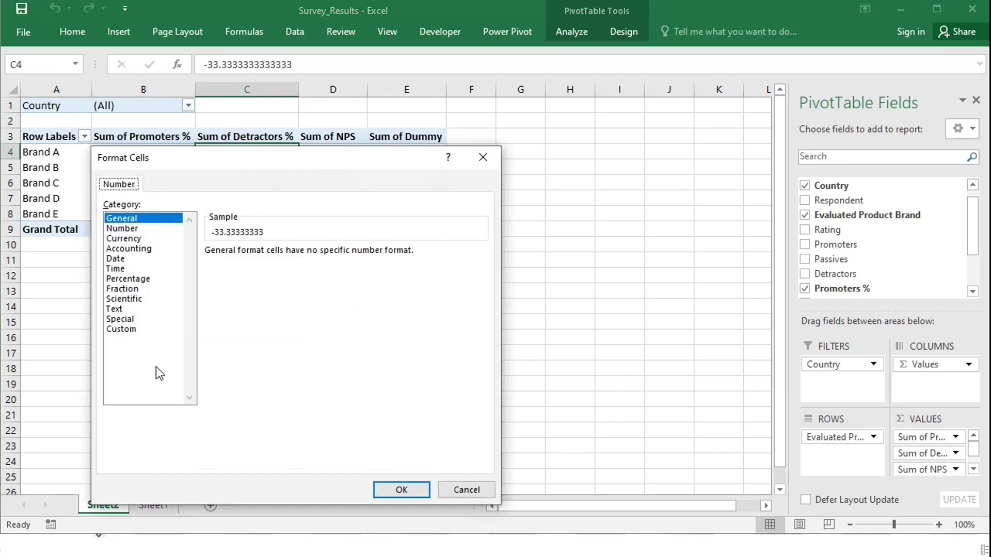
click(130, 330)
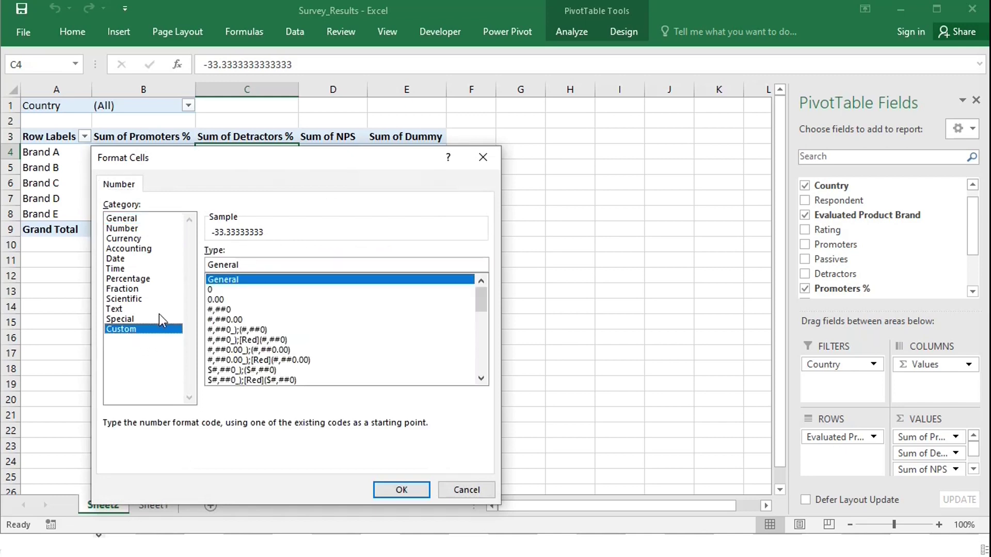
click(270, 265)
key(BackSpace)
key(BackSpace)
key(BackSpace)
key(BackSpace)
key(BackSpace)
key(BackSpace)
key(BackSpace)
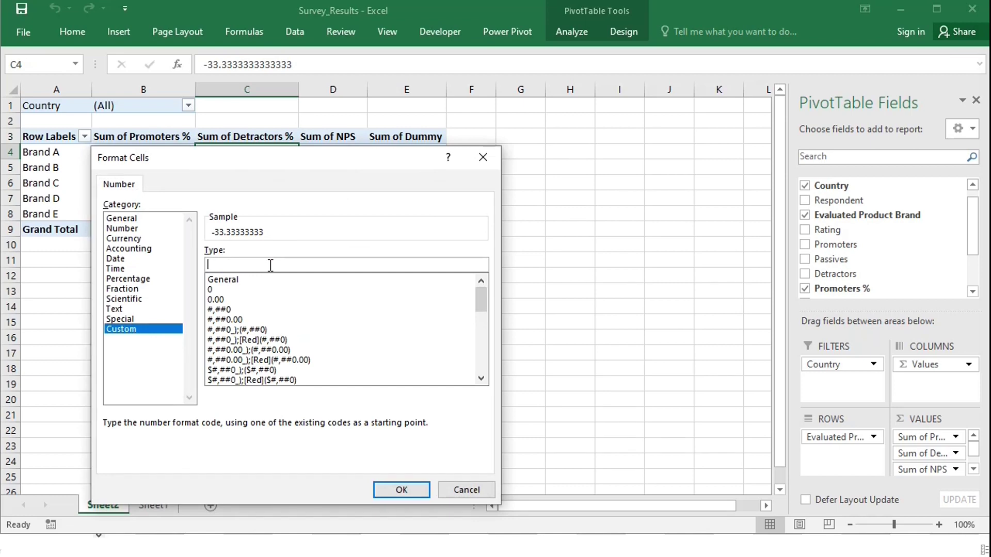
text(;0;)
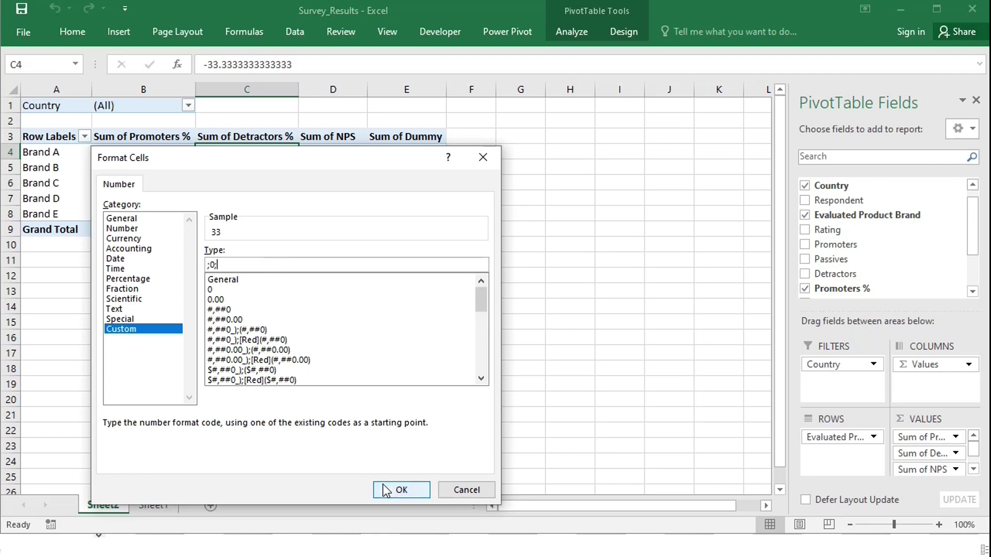
click(391, 494)
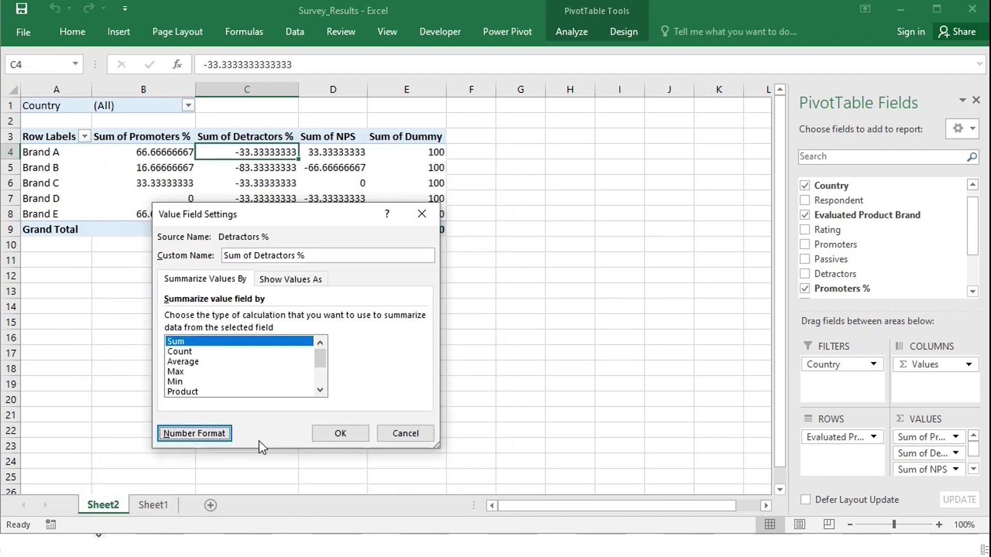
click(333, 432)
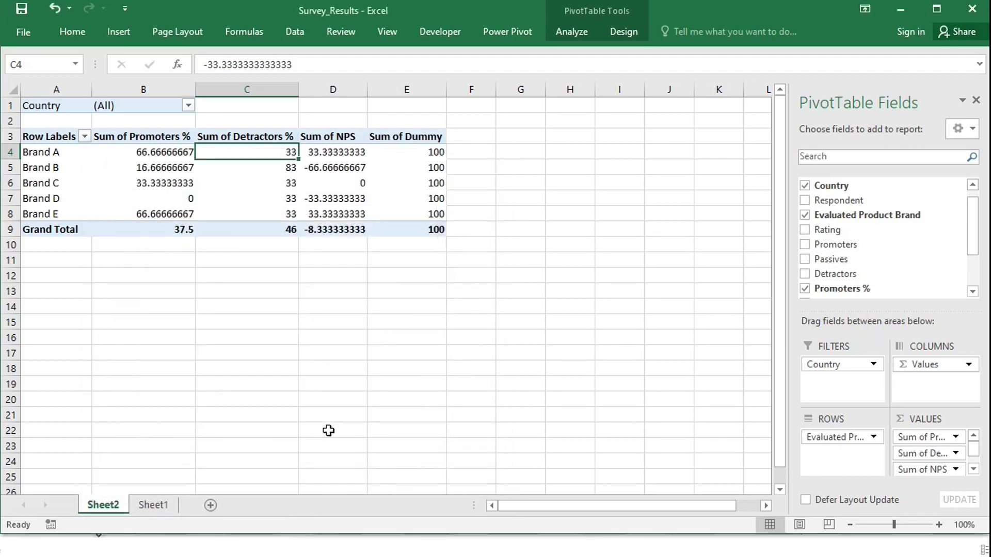
Apply custom number format 0;; to Sum of Promoters %, hiding zeros.
click(154, 152)
right_click(154, 152)
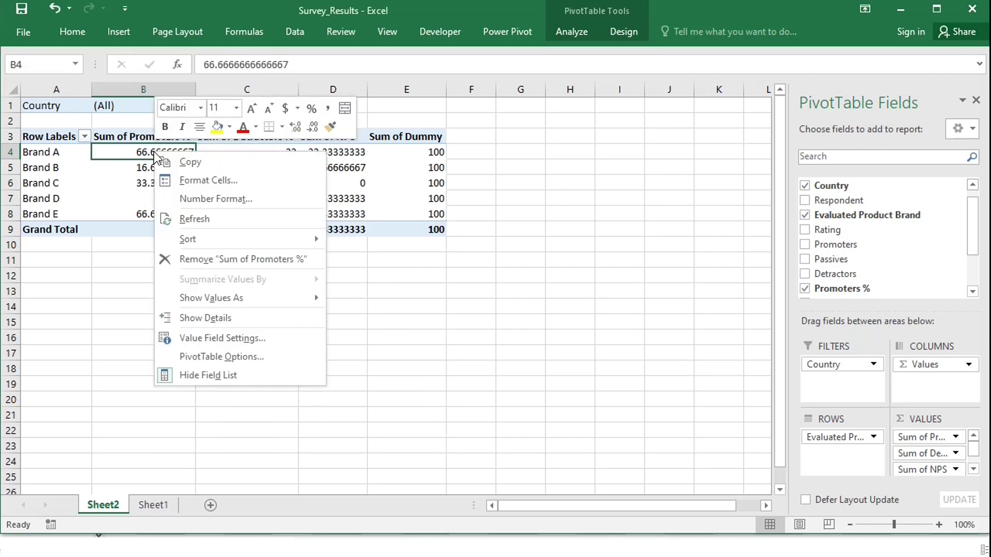
click(209, 338)
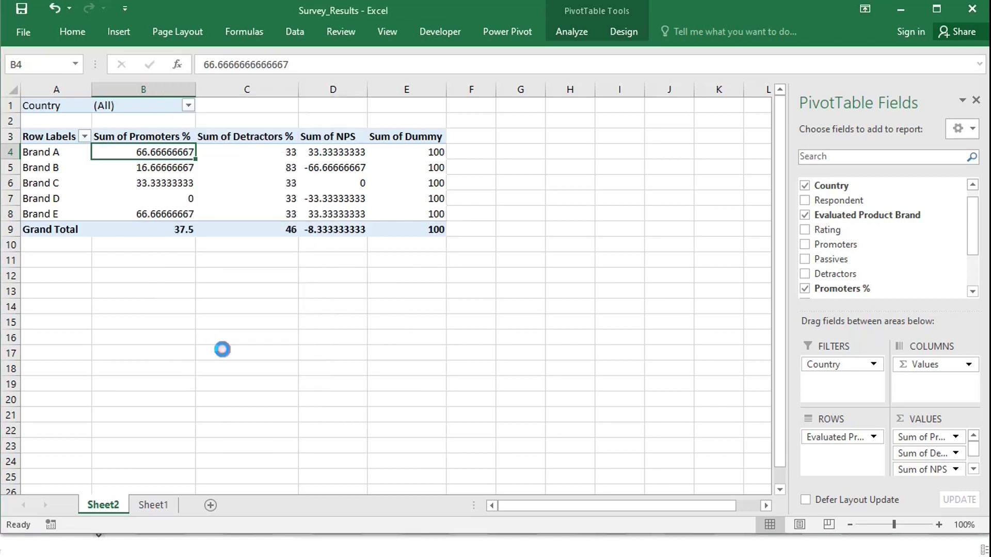
click(129, 429)
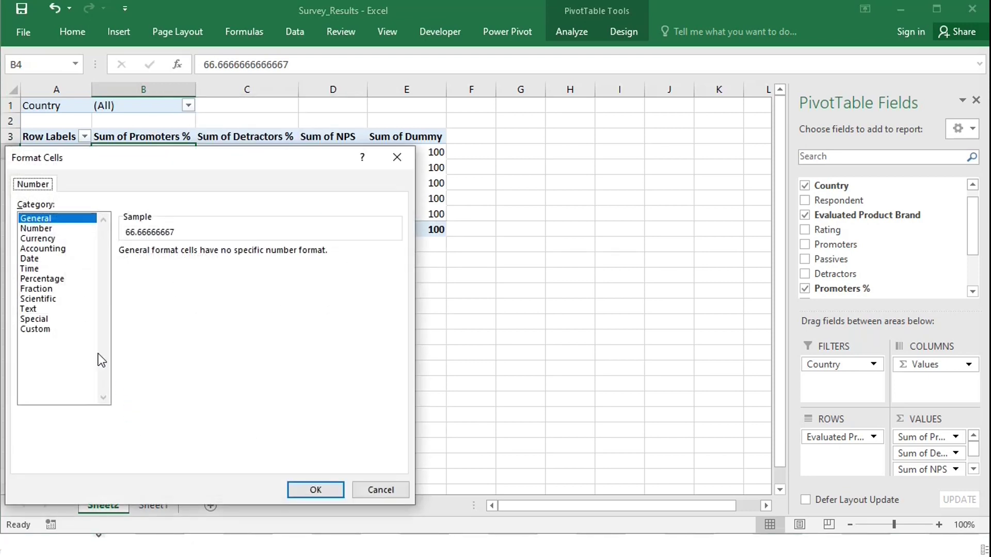
click(45, 329)
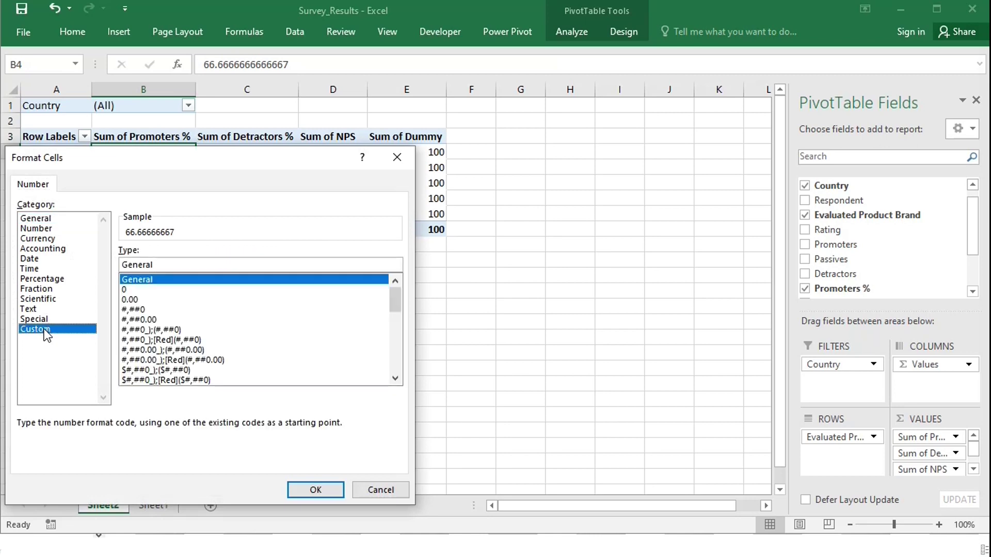
click(186, 265)
key(BackSpace)
key(BackSpace)
key(BackSpace)
key(BackSpace)
key(BackSpace)
key(BackSpace)
key(BackSpace)
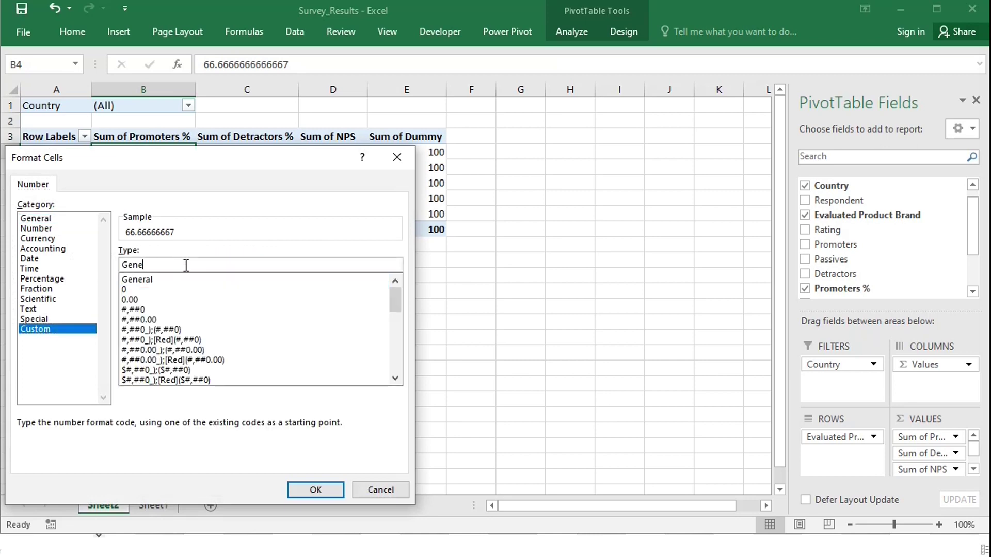
text(0)
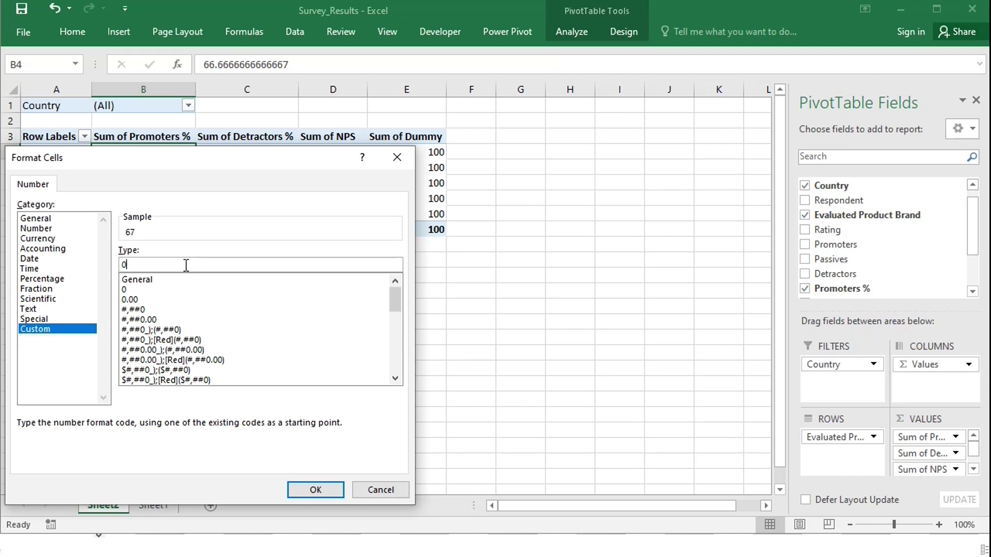
text(;;)
click(329, 485)
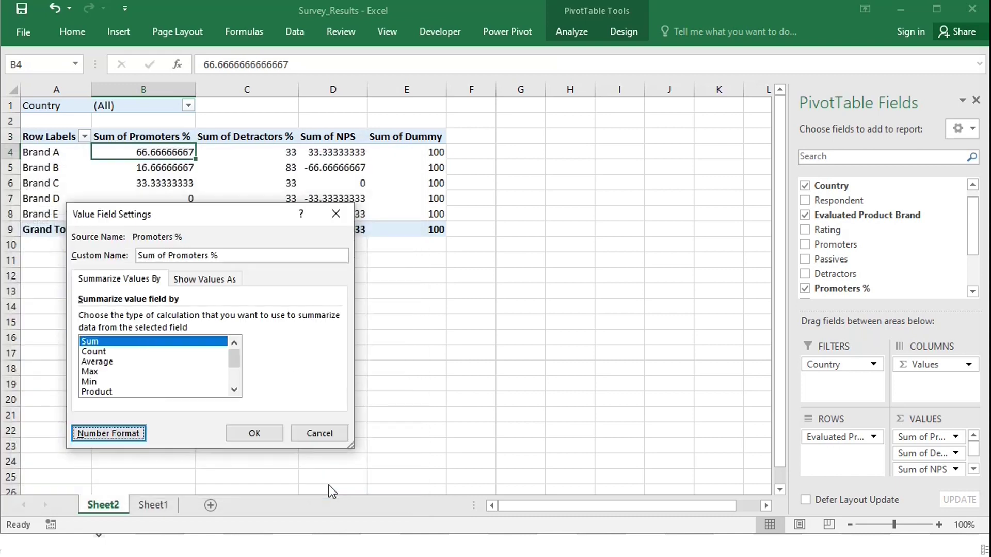
click(248, 435)
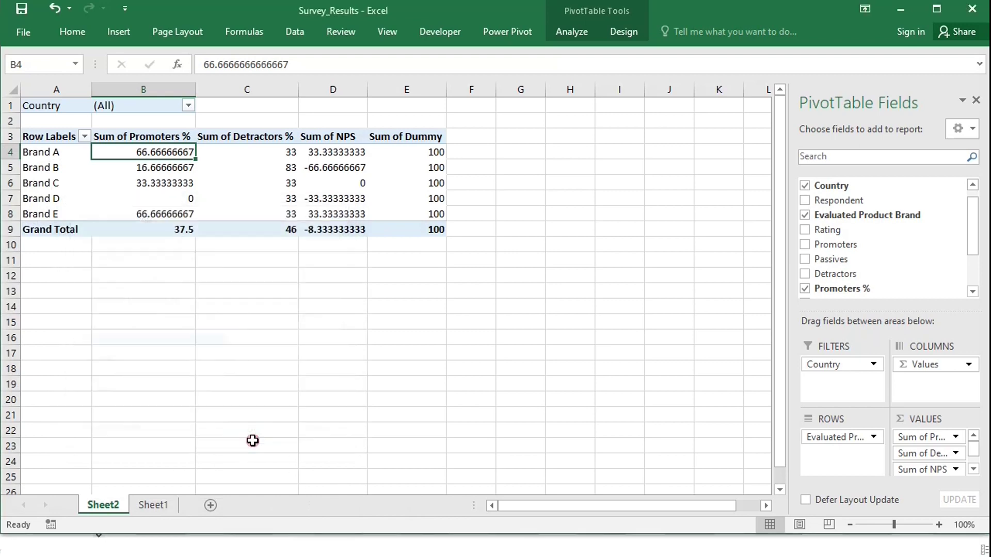
Format the Sum of NPS field as Number with 0 decimal places.
click(333, 151)
right_click(333, 151)
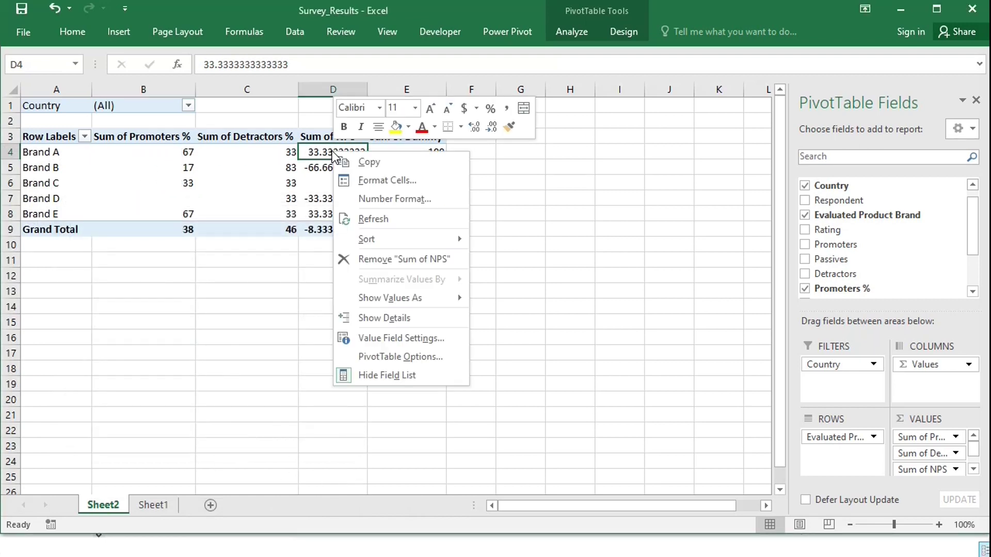
click(385, 337)
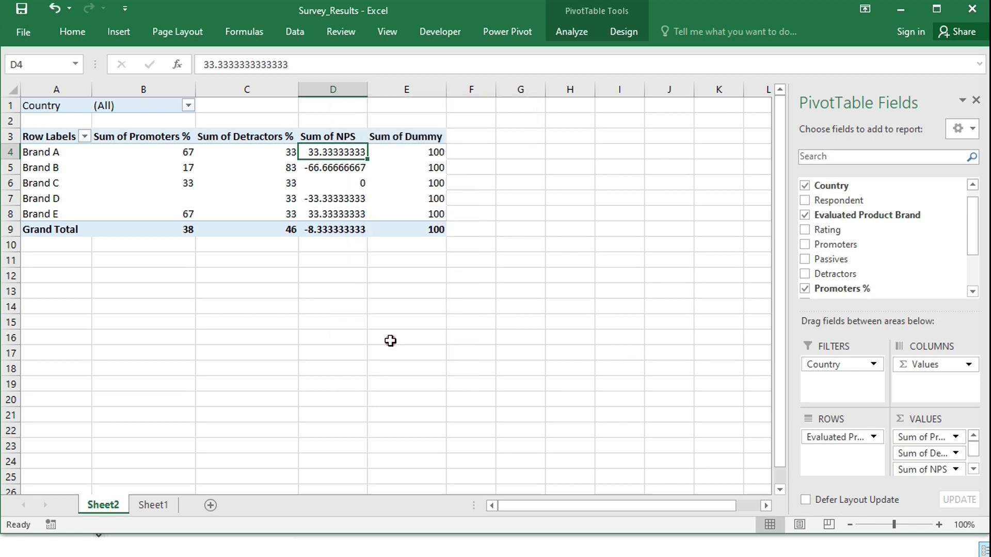
click(284, 433)
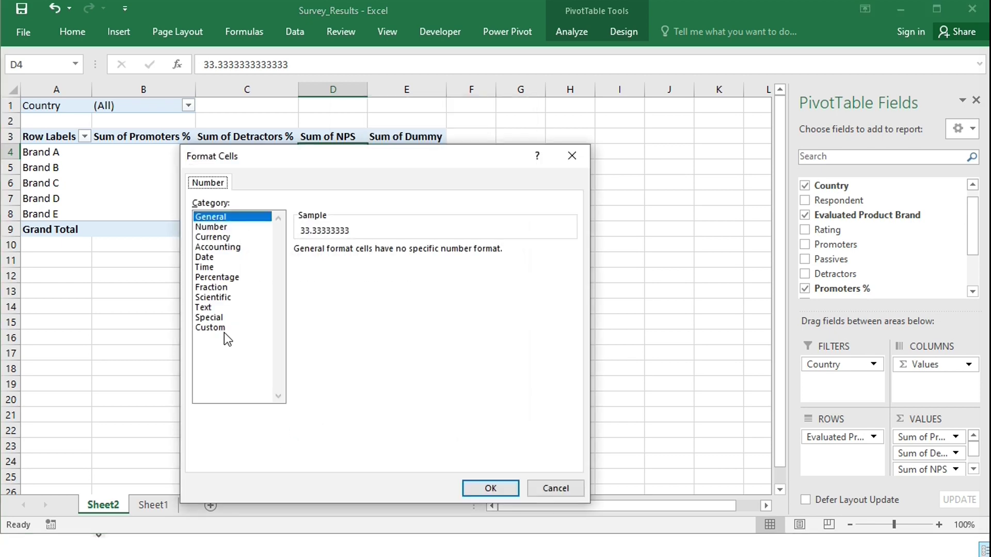
click(212, 227)
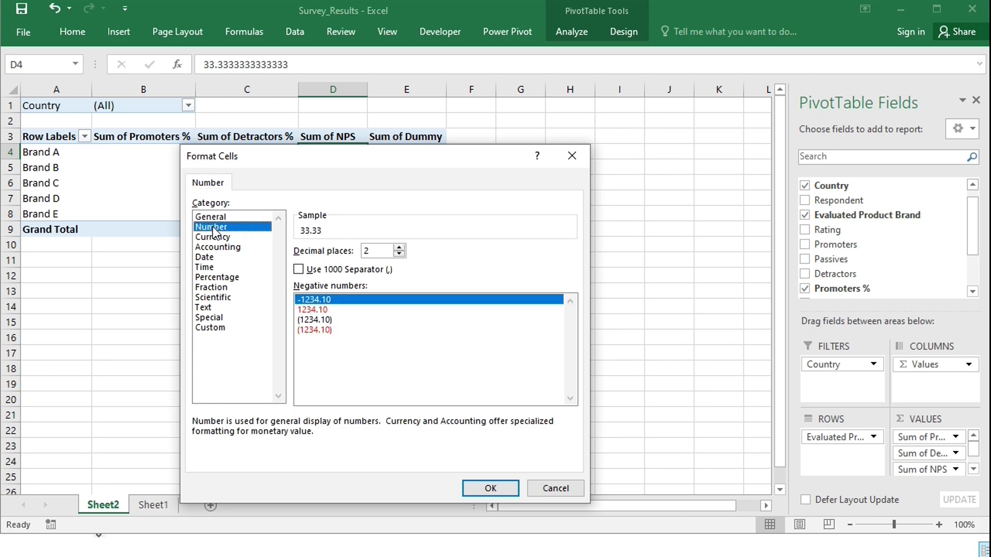
click(399, 254)
click(398, 254)
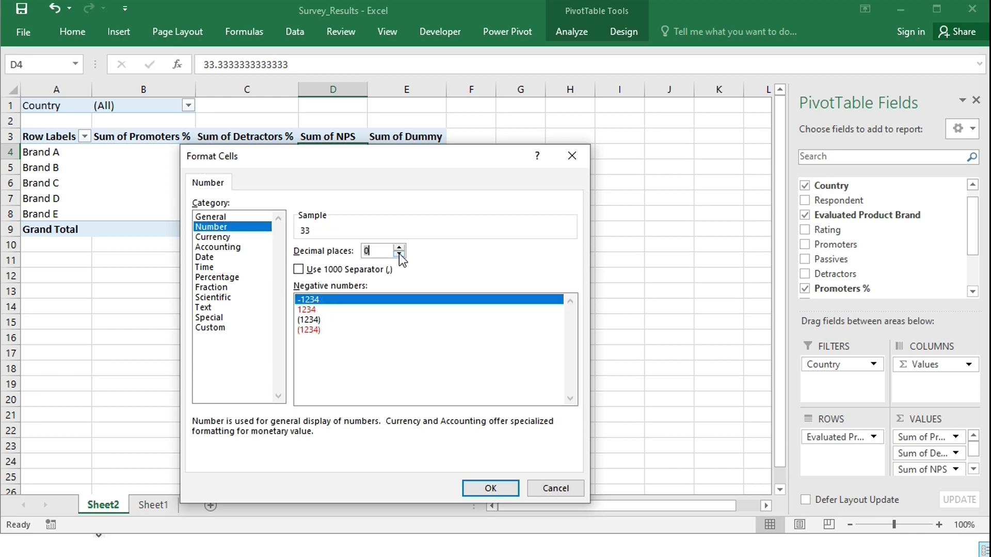
click(485, 489)
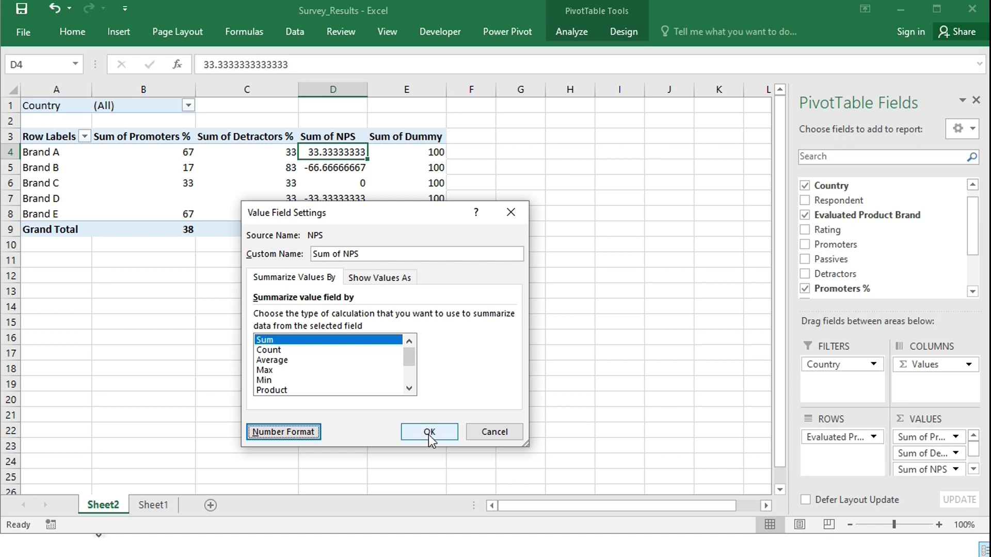
click(427, 433)
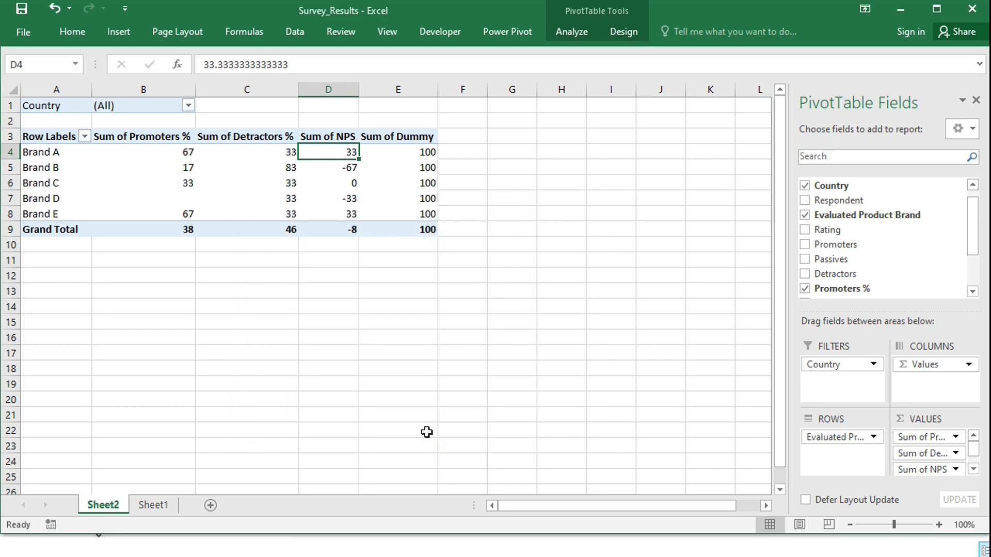
Insert a clustered bar PivotChart from the pivot table.
click(584, 34)
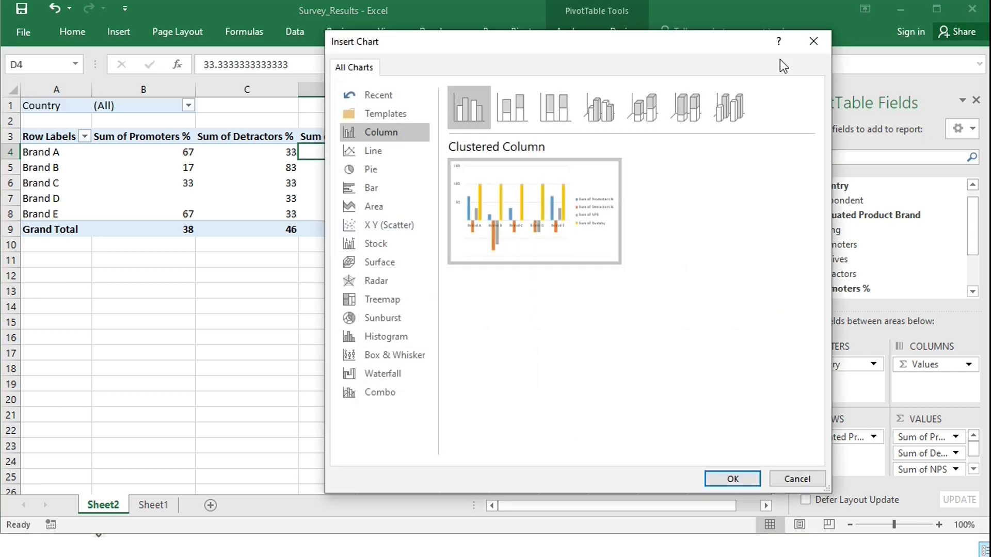
click(366, 190)
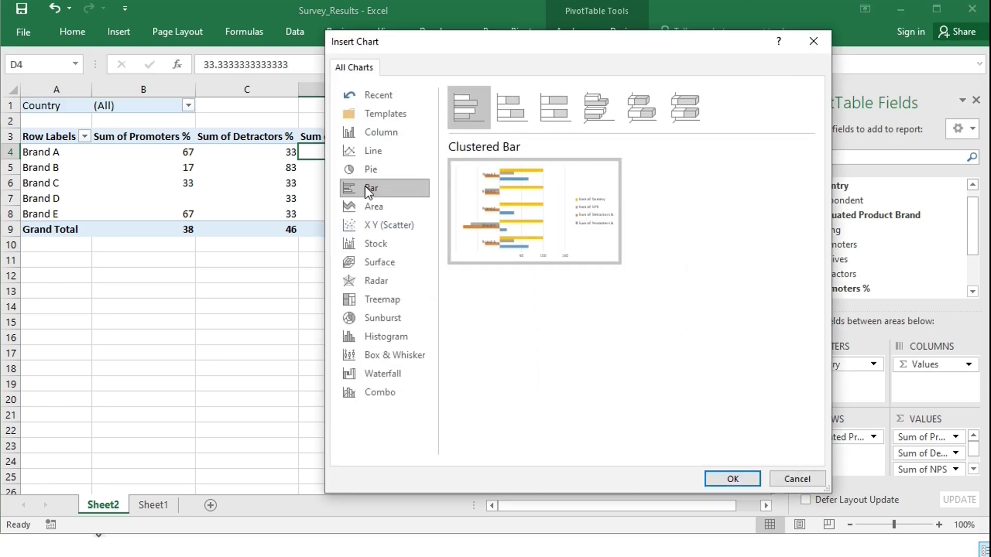
click(732, 479)
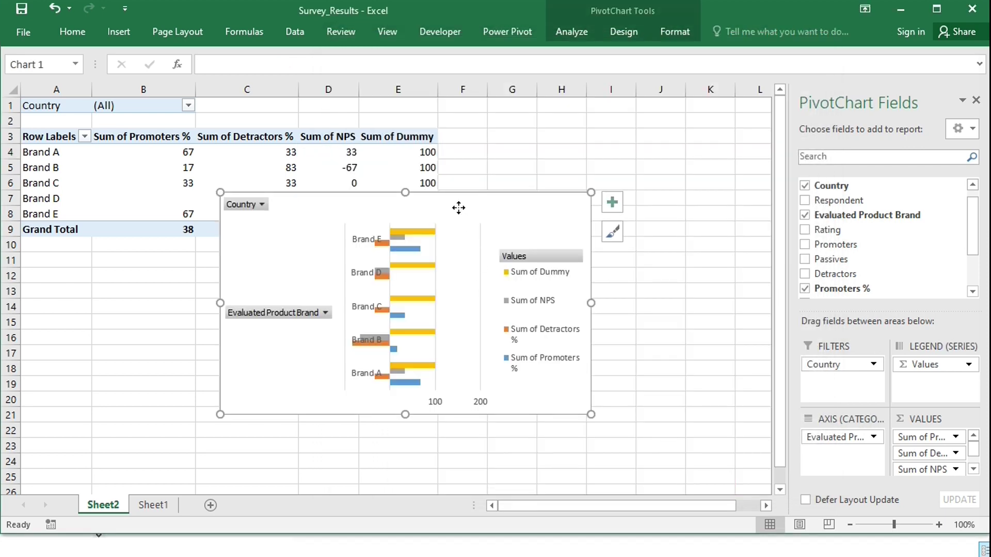
Move the chart over columns F–L, delete its legend, make it taller and close PivotChart Fields.
drag(466, 204, 687, 112)
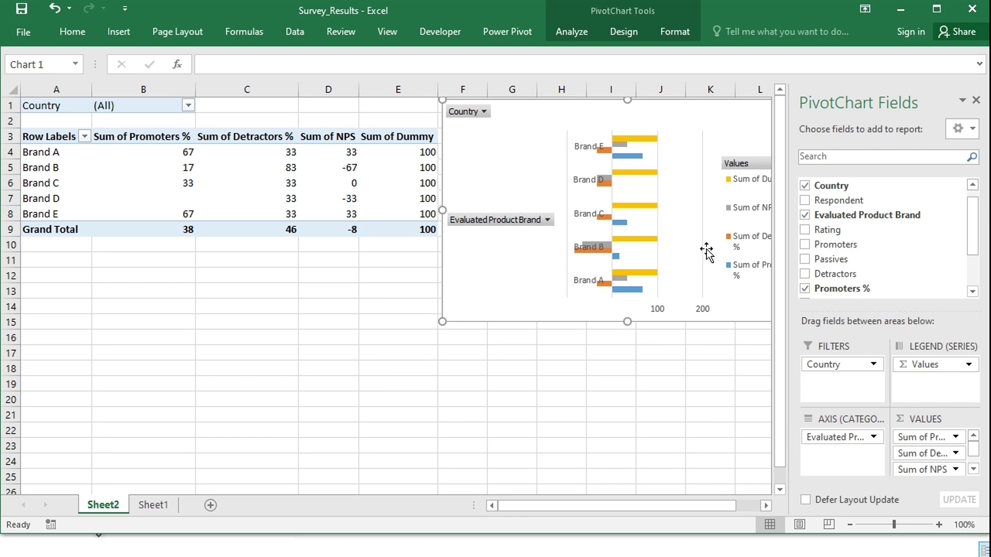
click(736, 194)
key(Delete)
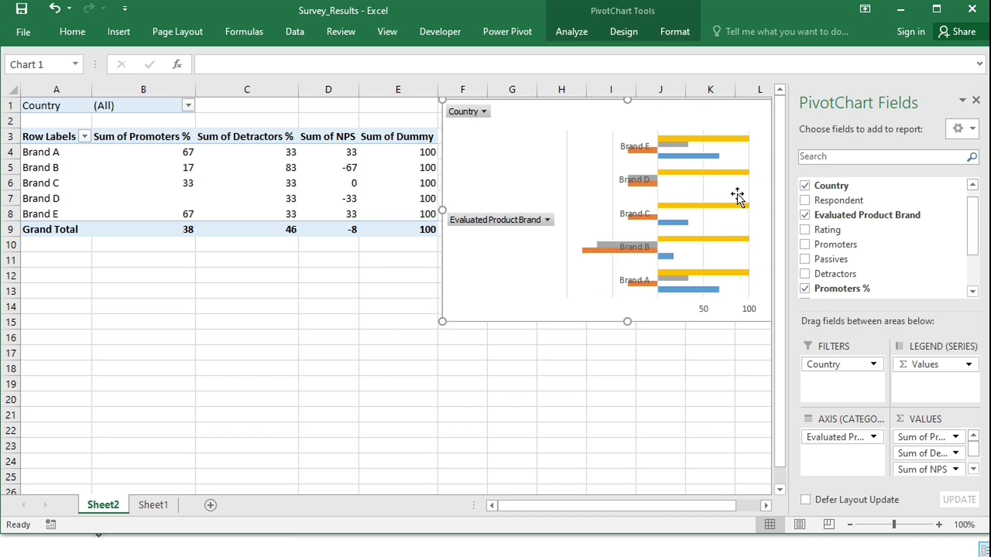
drag(627, 322, 627, 351)
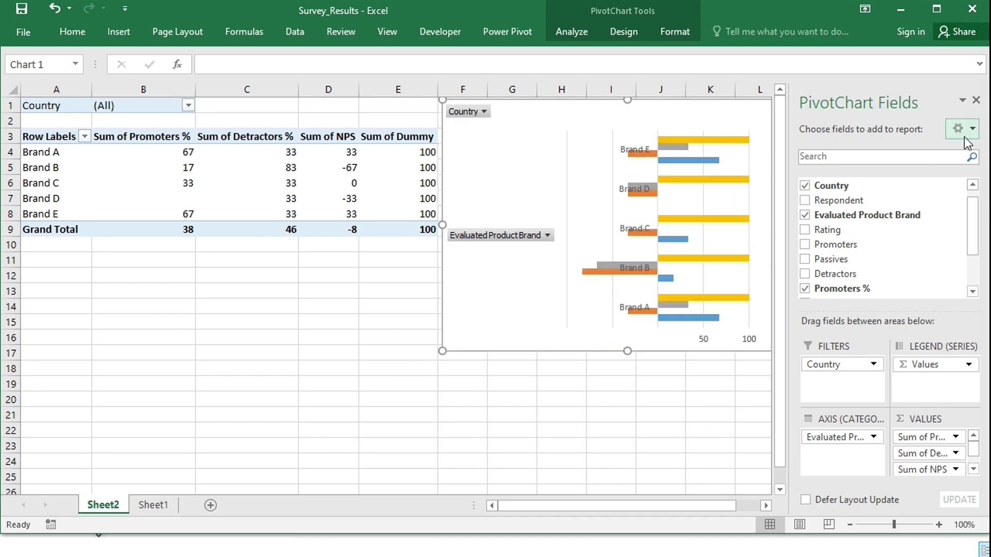
click(976, 99)
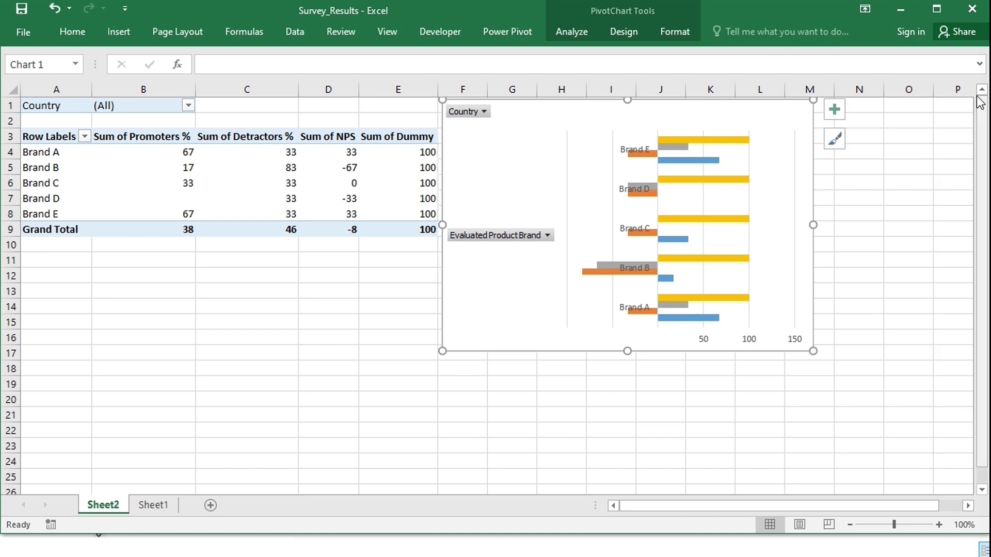
click(710, 141)
Set the Sum of Dummy series overlap to 100% and delete the chart's vertical gridlines.
double_click(710, 140)
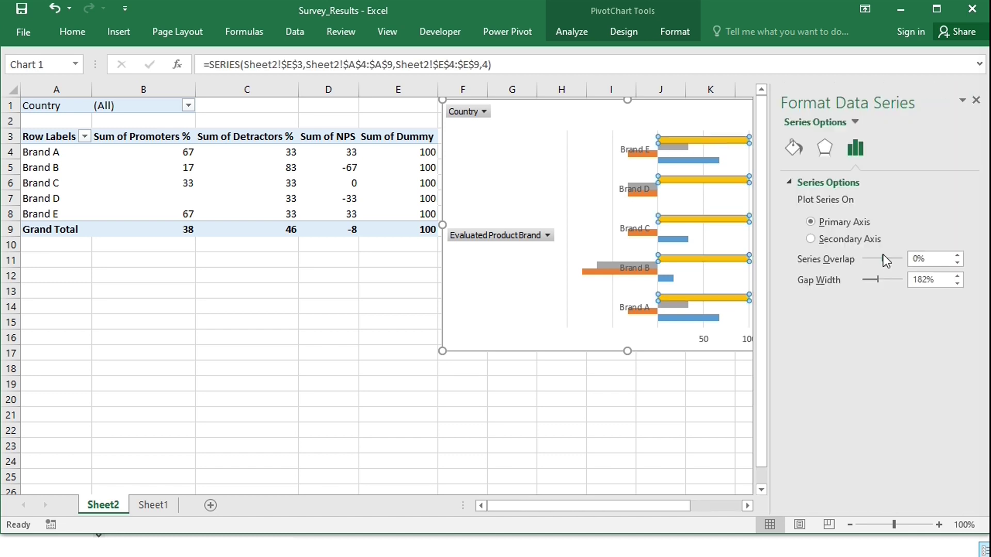
click(918, 258)
key(BackSpace)
text(100)
key(Return)
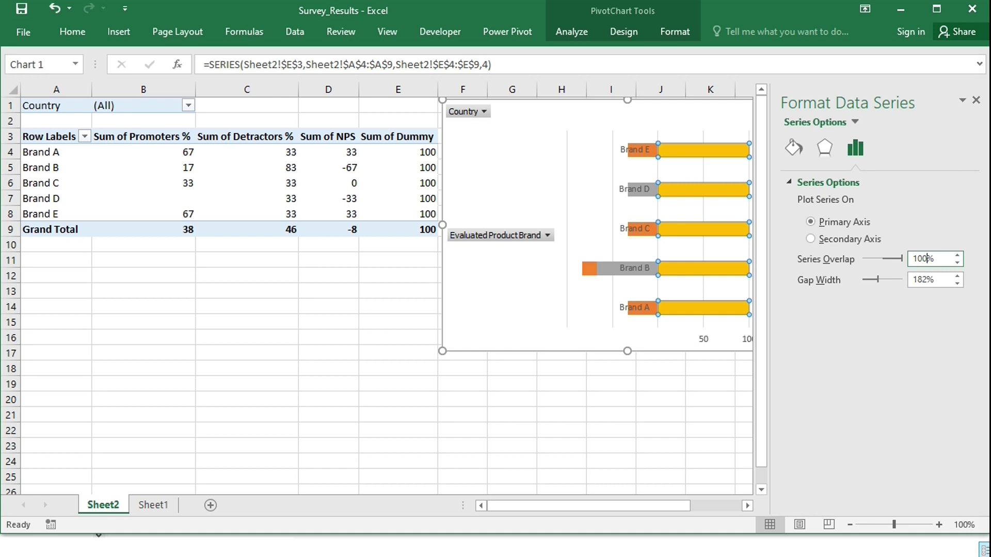
click(612, 172)
key(Delete)
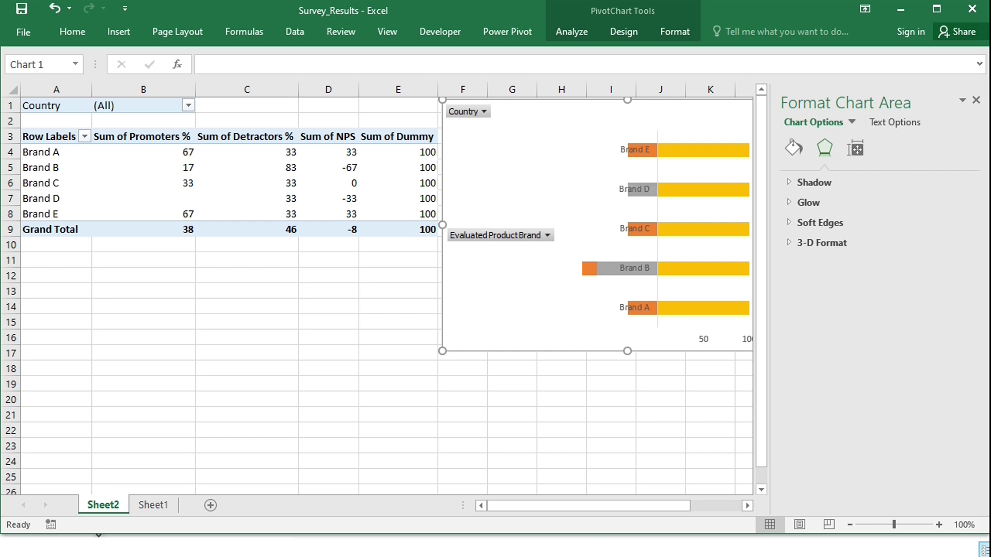
Drag Sum of NPS, then Sum of Dummy, into column B so Dummy and NPS come first.
click(357, 135)
drag(358, 135, 106, 165)
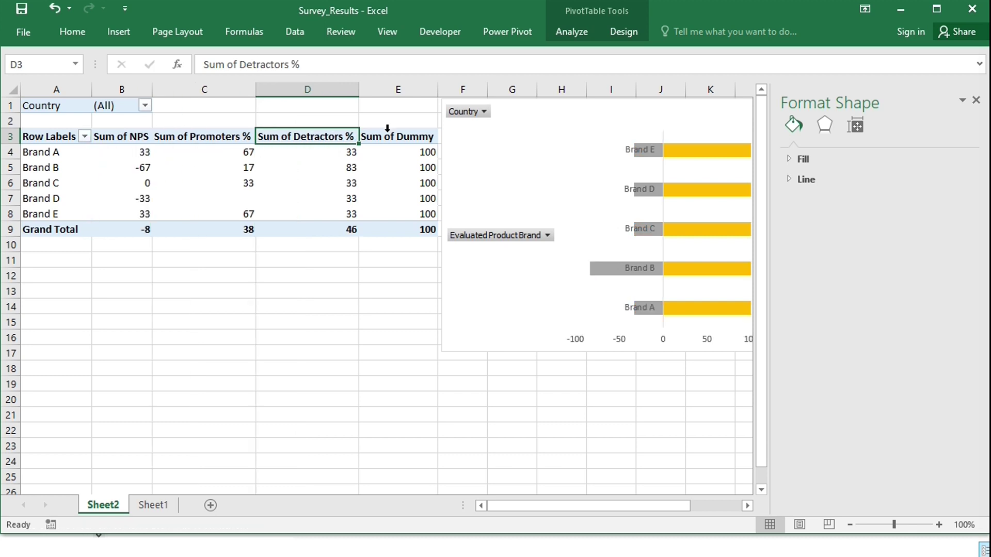
click(432, 138)
drag(438, 140, 102, 170)
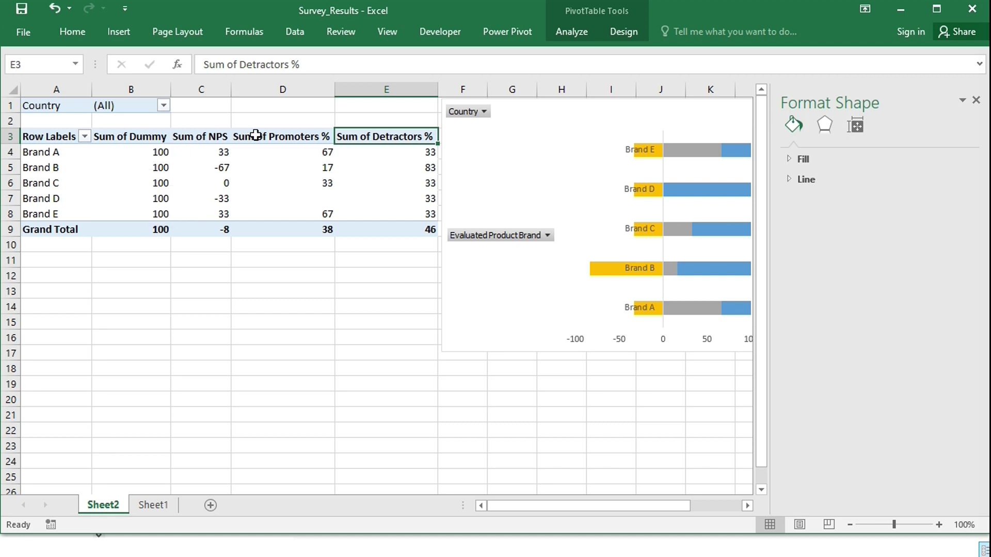
mouse_move(375, 151)
Set the brand category axis Label Position to High and close the Format Axis pane.
click(633, 147)
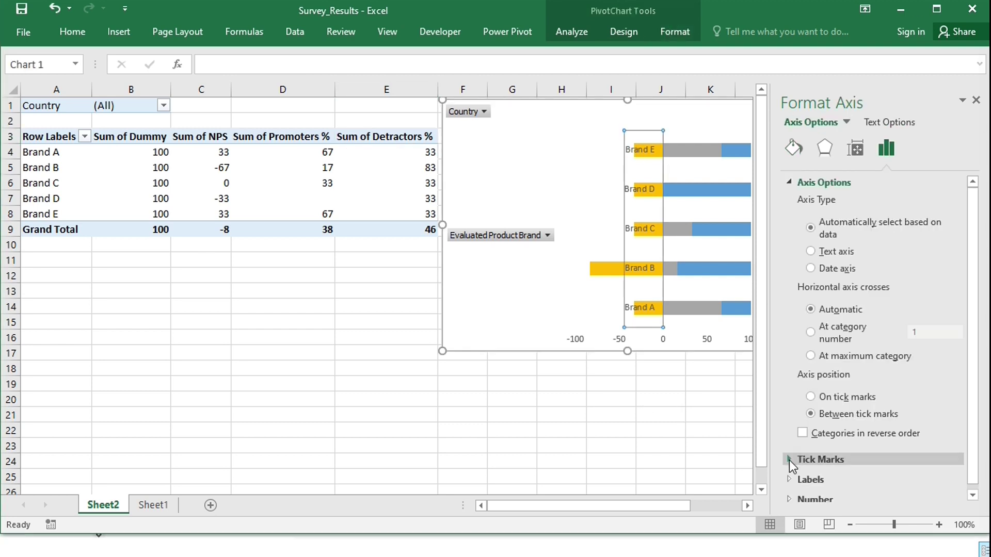
click(810, 479)
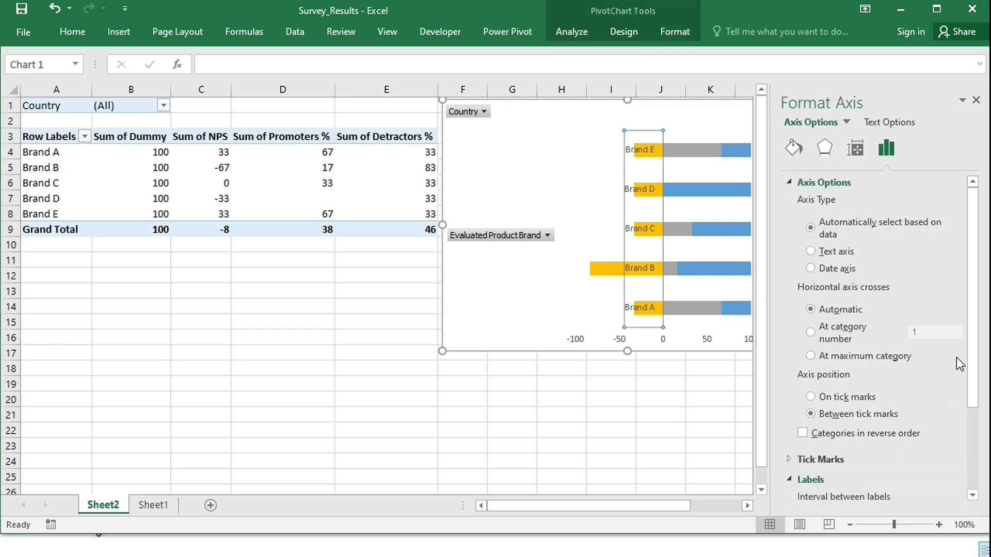
drag(973, 371, 975, 451)
click(956, 467)
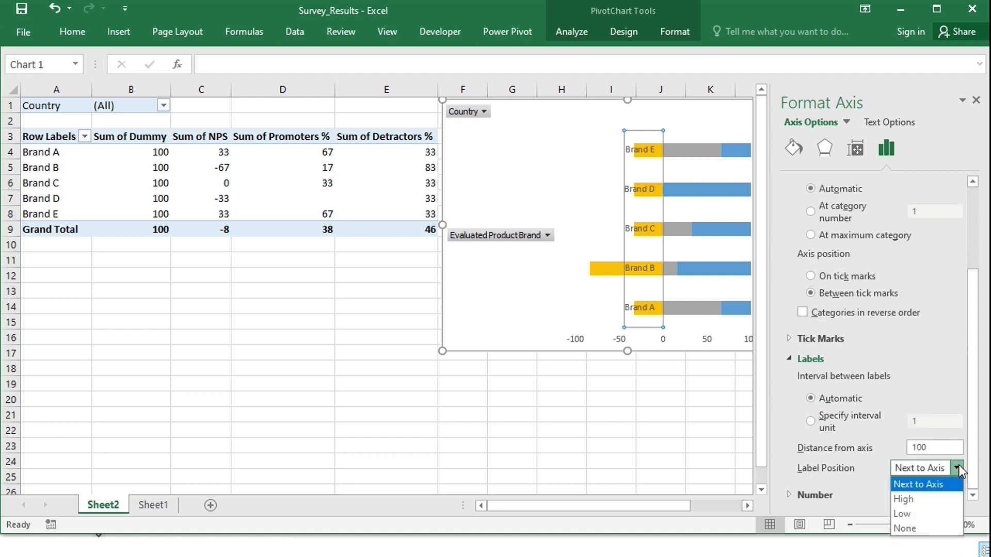
click(923, 500)
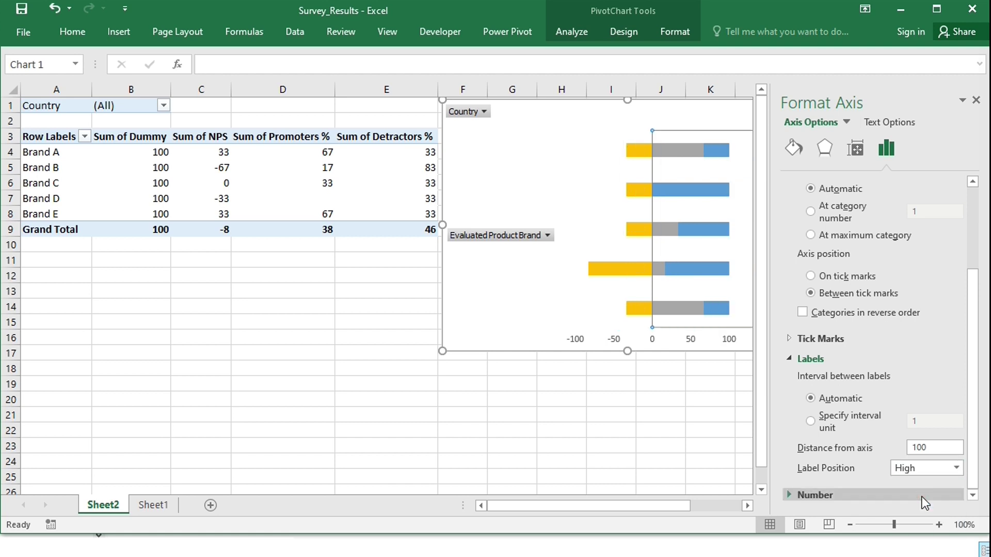
click(976, 100)
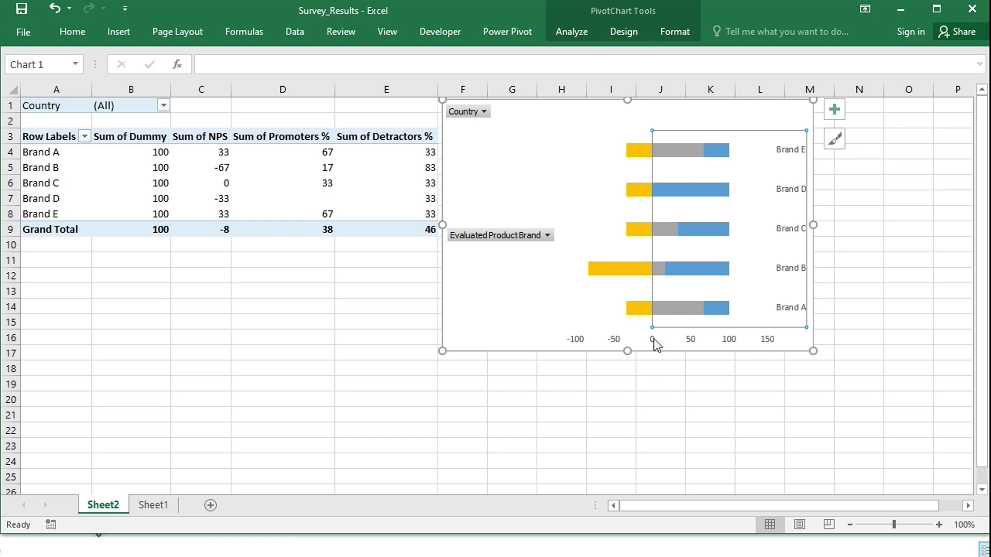
Give the value axis the custom number format [Green]0"%";[Red]0"%"; and add it.
double_click(653, 339)
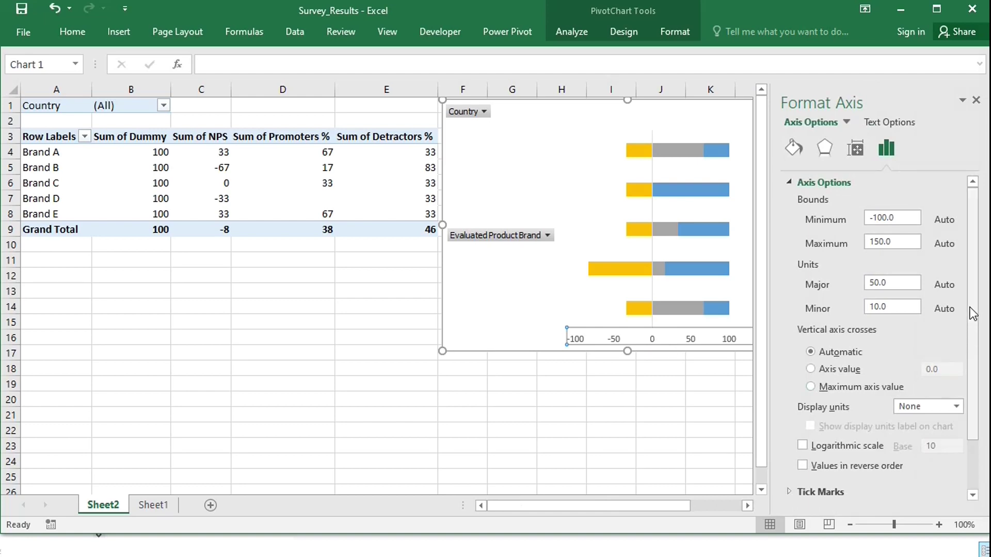
scroll(973, 354, down, 1)
scroll(973, 355, down, 1)
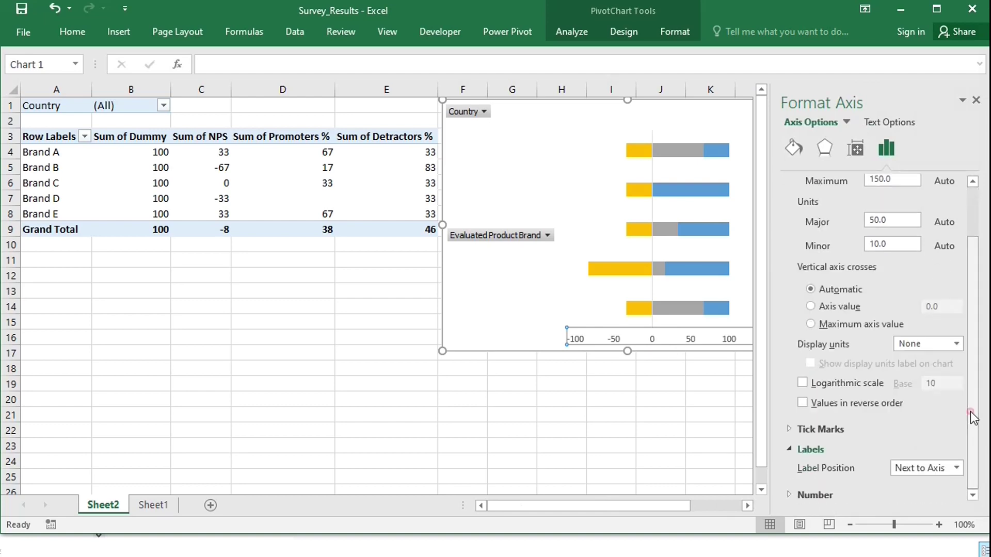
click(788, 495)
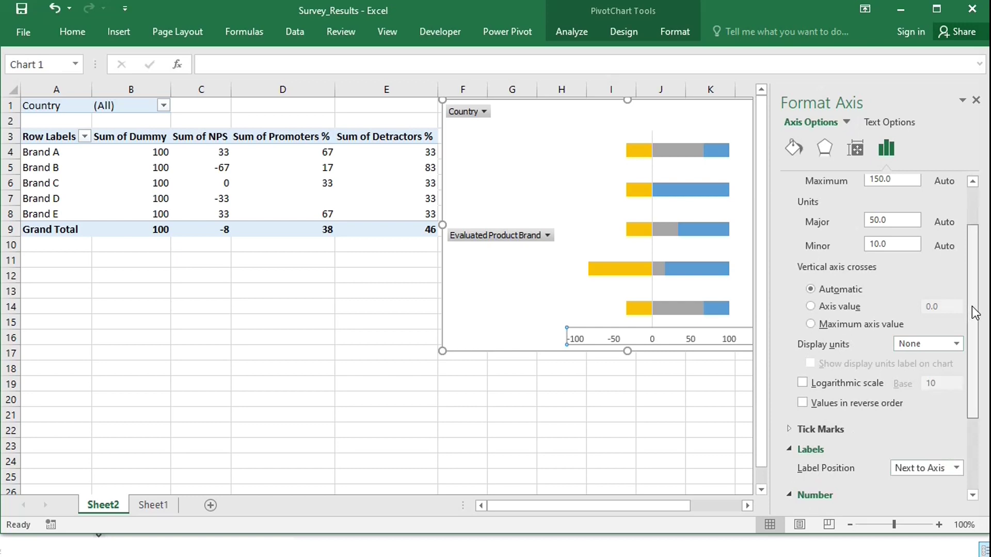
scroll(975, 429, down, 4)
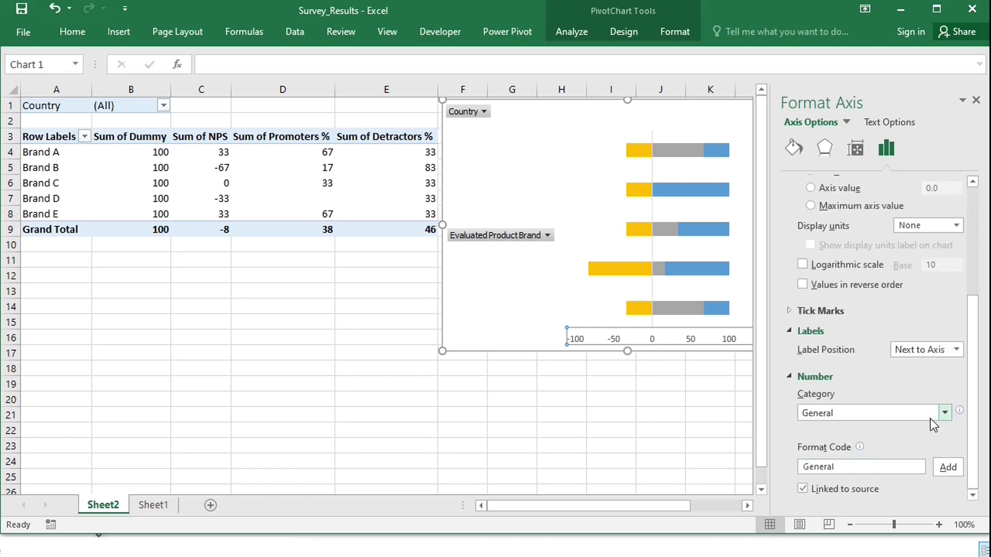
click(944, 413)
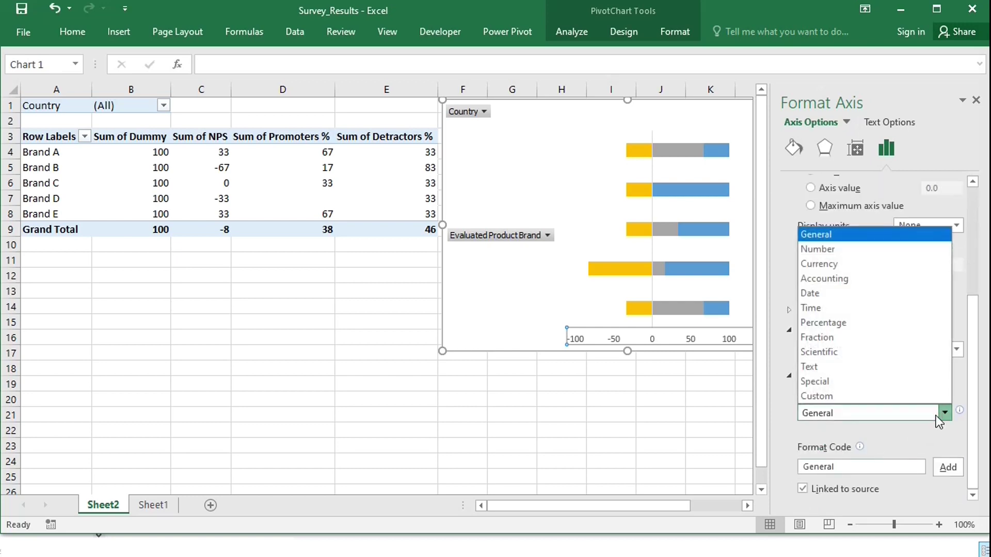
click(854, 397)
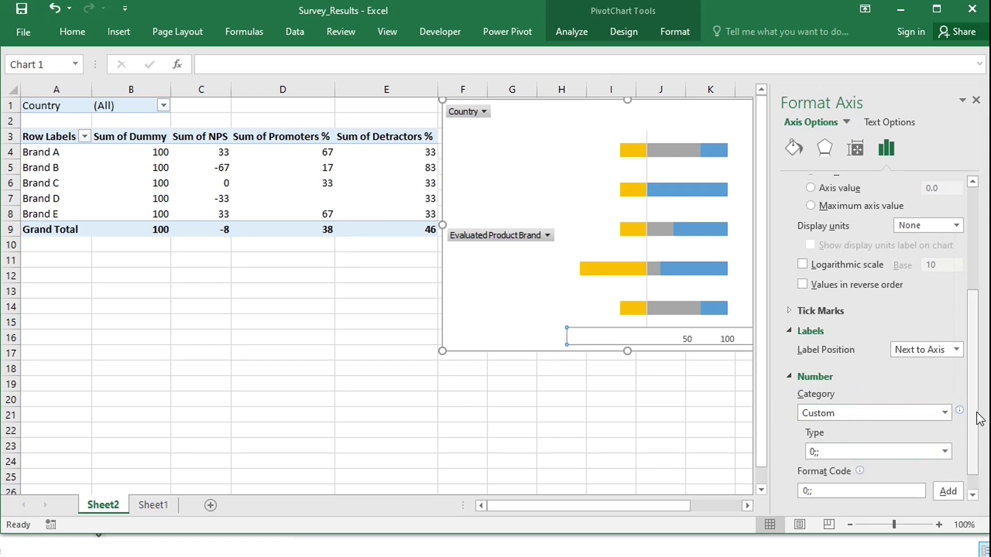
scroll(977, 454, down, 1)
click(815, 467)
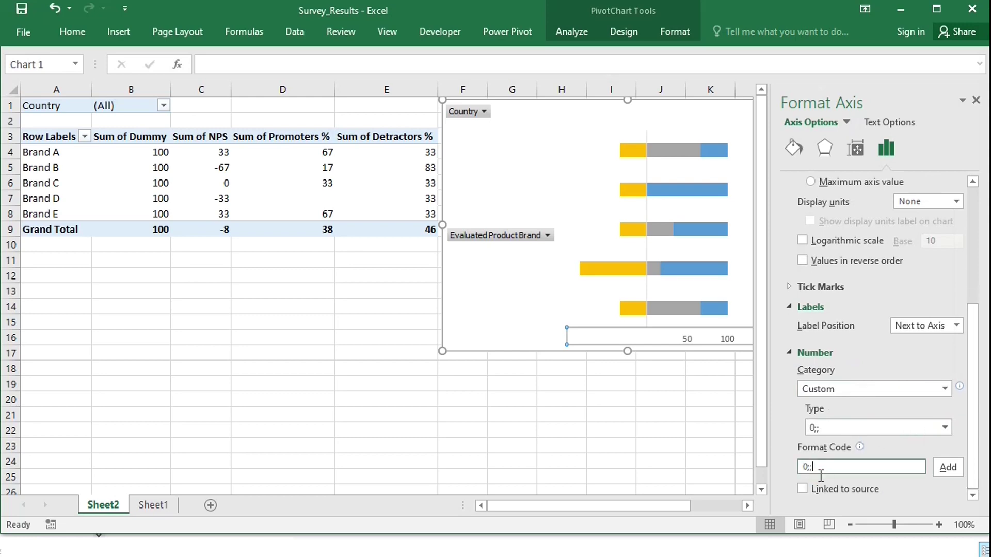
key(BackSpace)
key(BackSpace)
key(BackSpace)
text([green]0;%";[red]0"%)
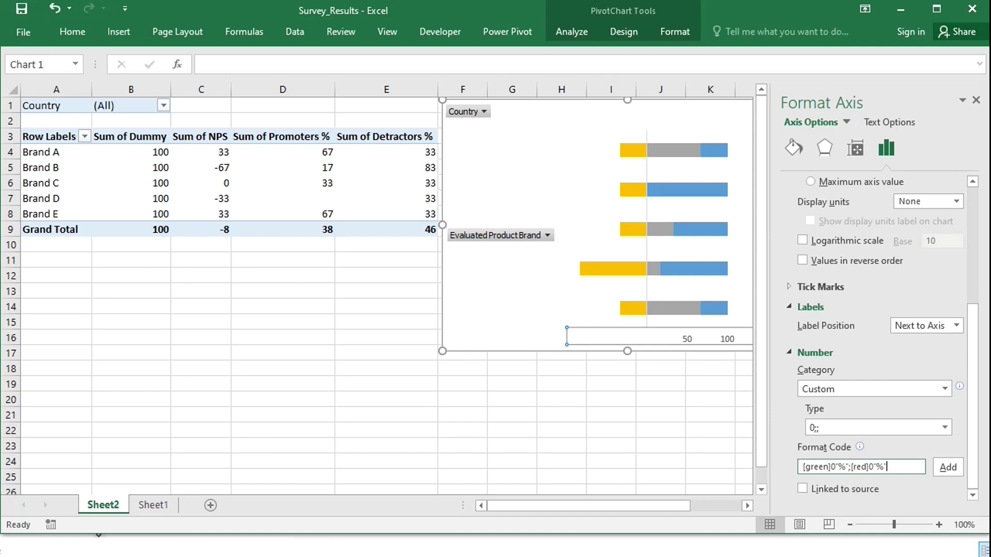
text(";)
click(947, 468)
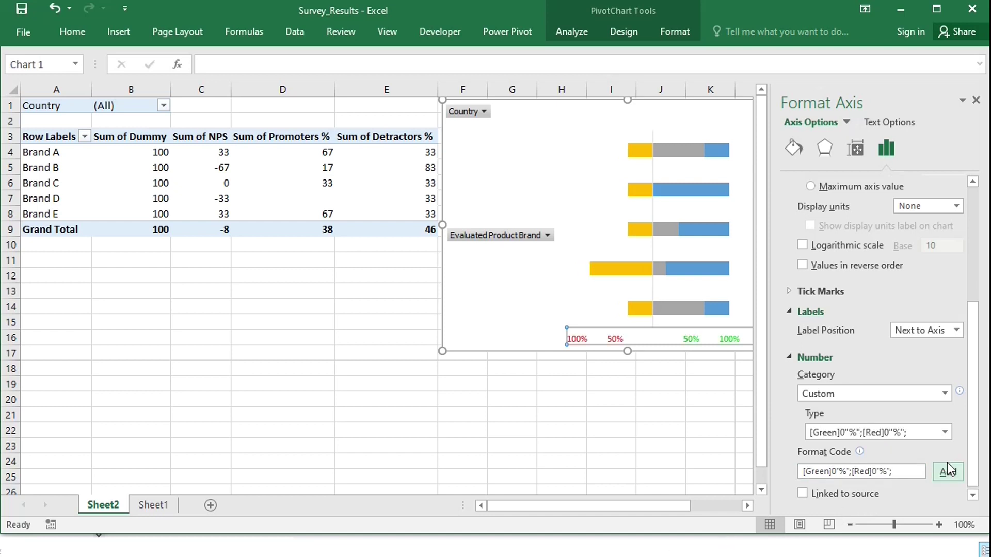
click(975, 100)
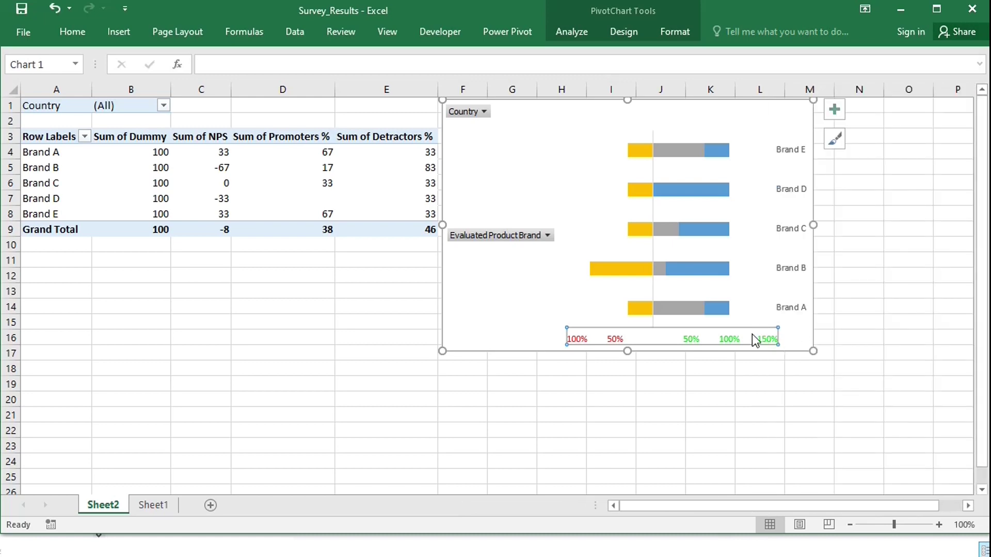
Fix the value axis bounds at minimum -100 and maximum 100.
double_click(727, 338)
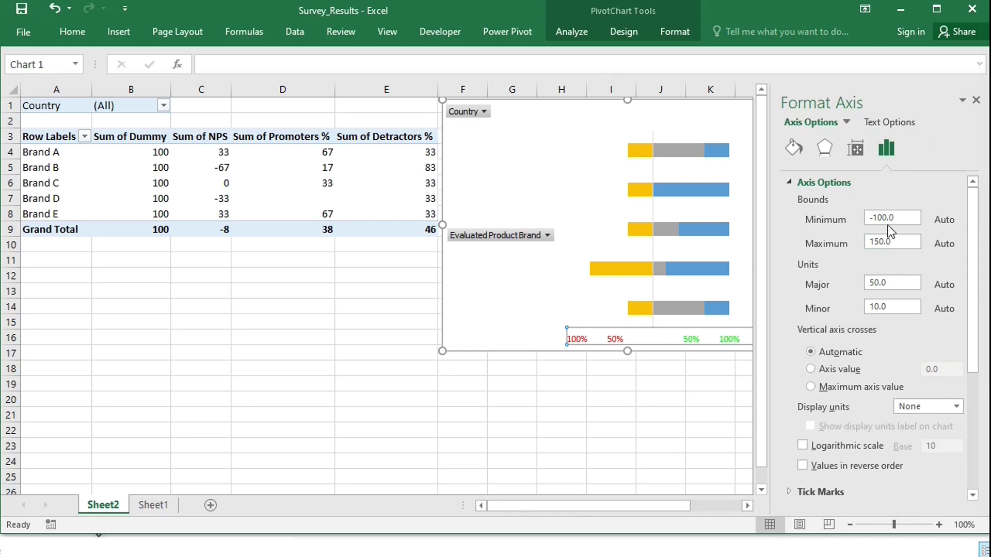
click(887, 218)
key(Delete)
key(Return)
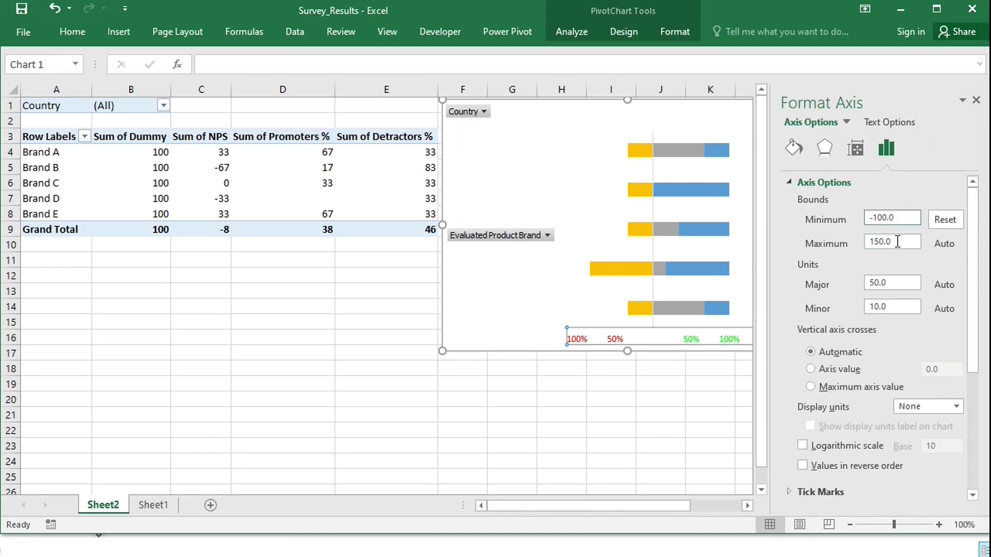
double_click(898, 242)
text(100)
key(Return)
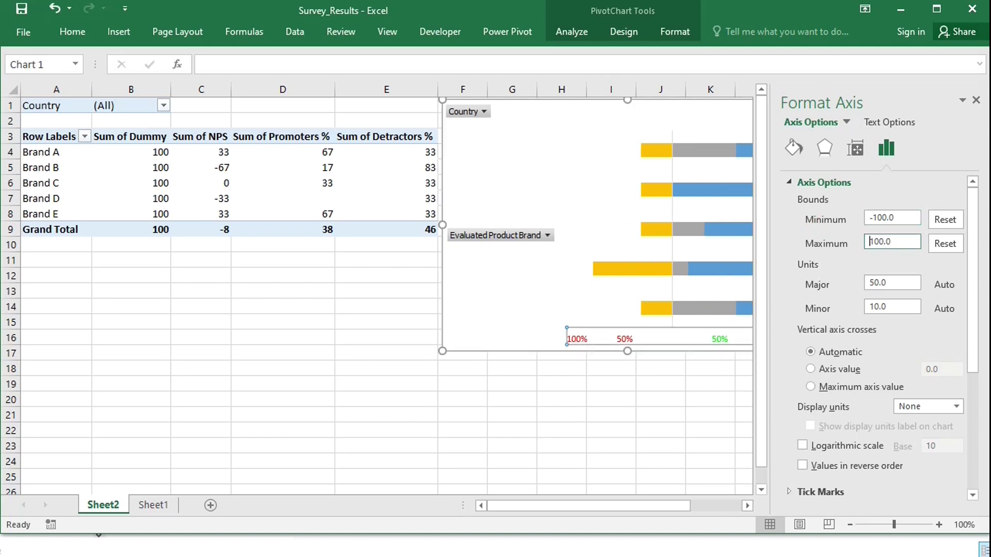
Add the chart title 'Net Promoter Score' and nudge the plot area slightly left.
click(976, 100)
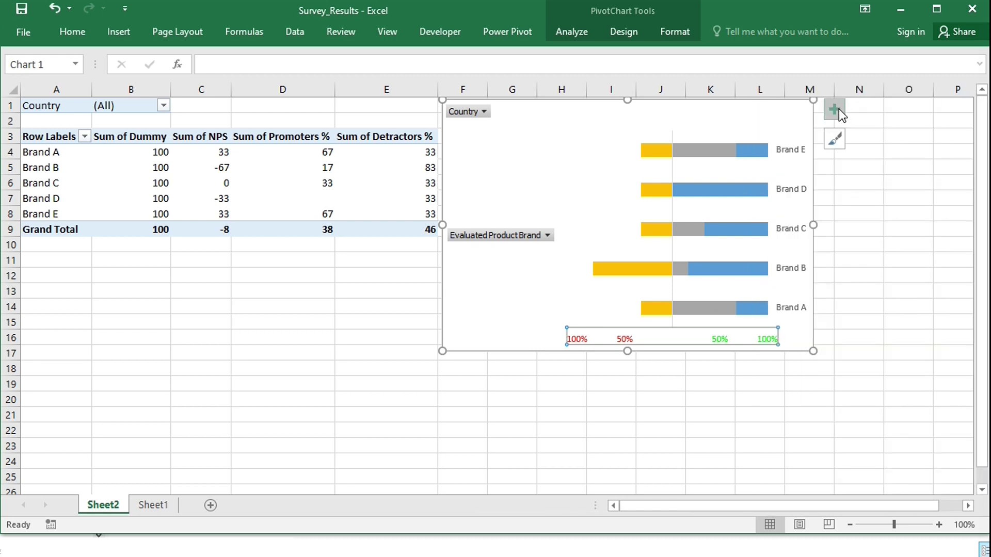
click(837, 109)
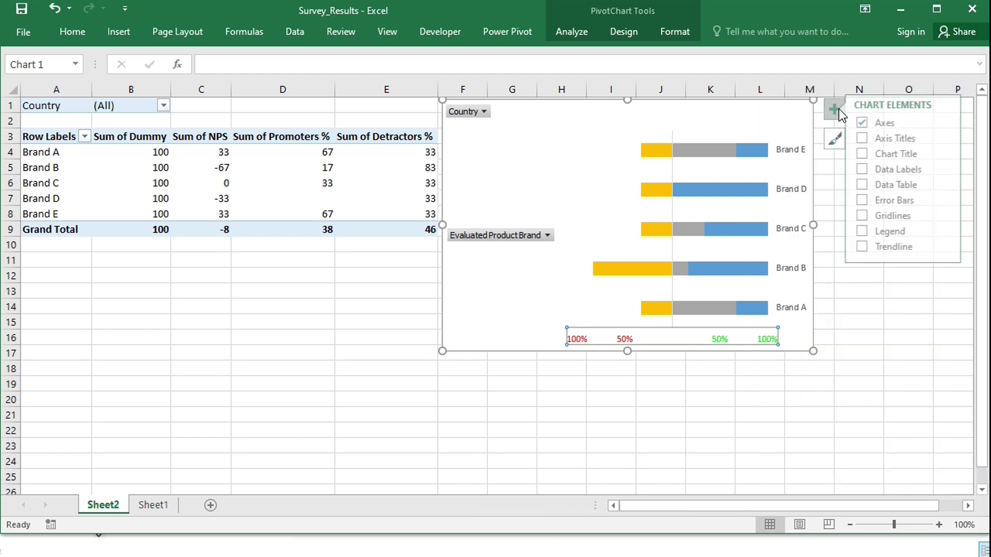
click(872, 154)
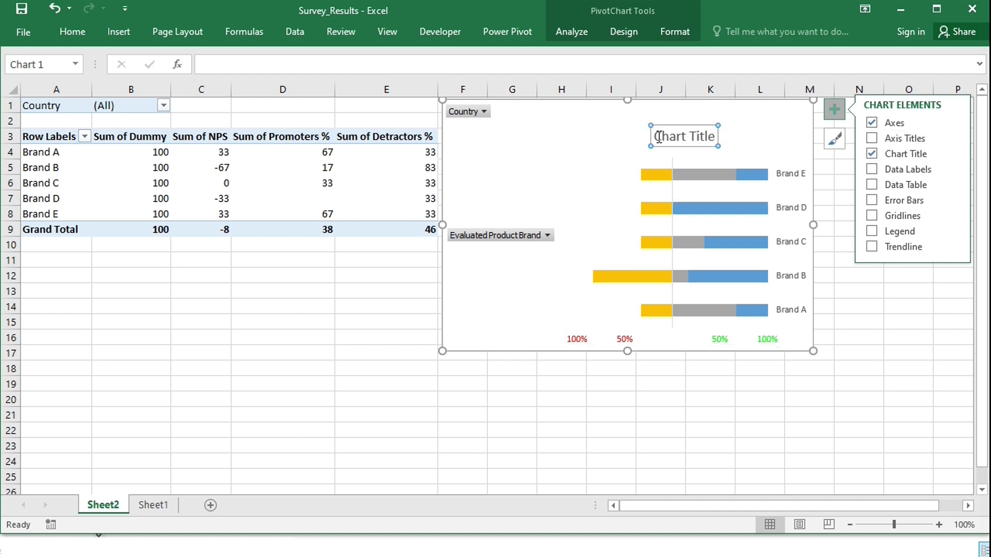
drag(654, 137, 706, 137)
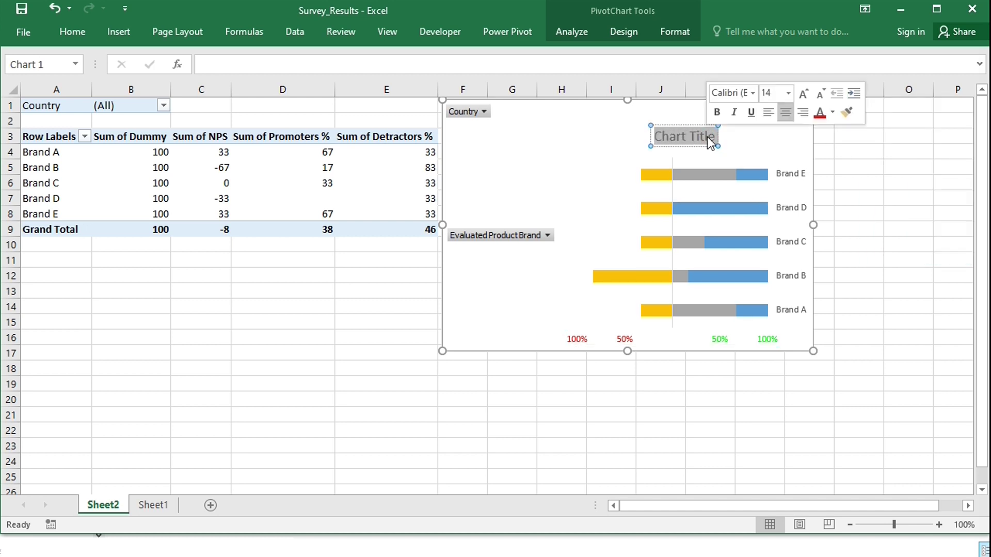
text(Net Promoter Score)
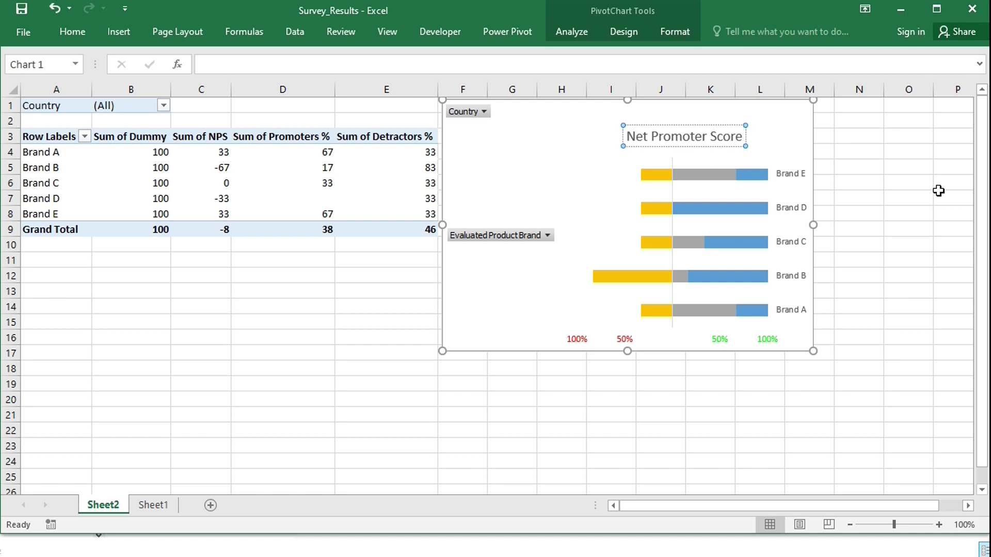
key(Escape)
click(772, 228)
drag(767, 228, 745, 227)
click(916, 242)
Insert a smiling and a frowning face emoji into cell O10, then cut them.
key(super+semicolon)
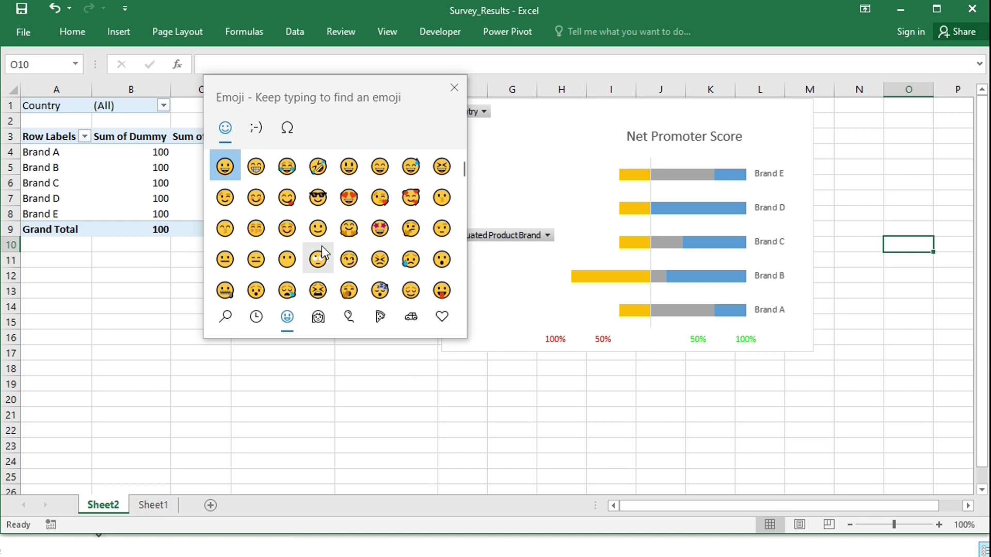
click(318, 229)
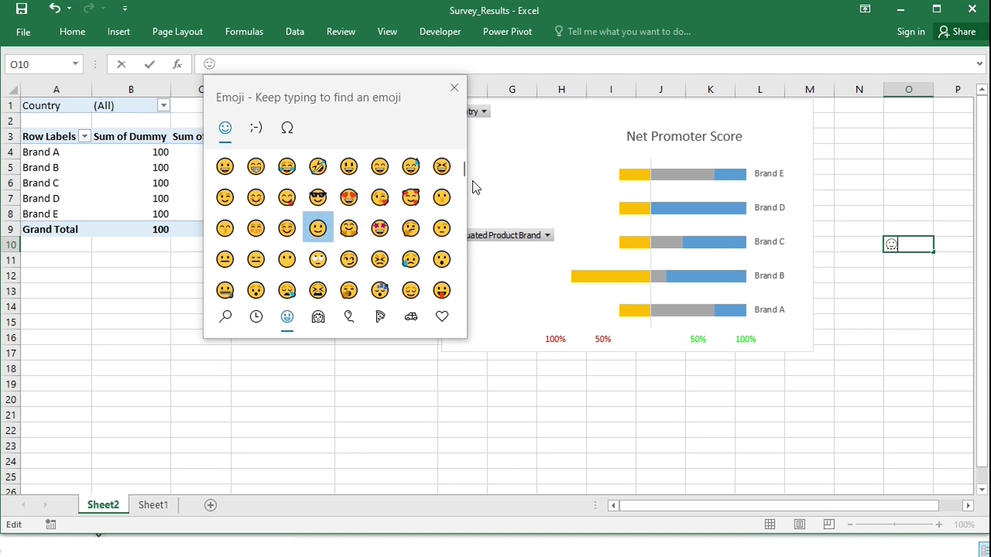
scroll(464, 170, down, 3)
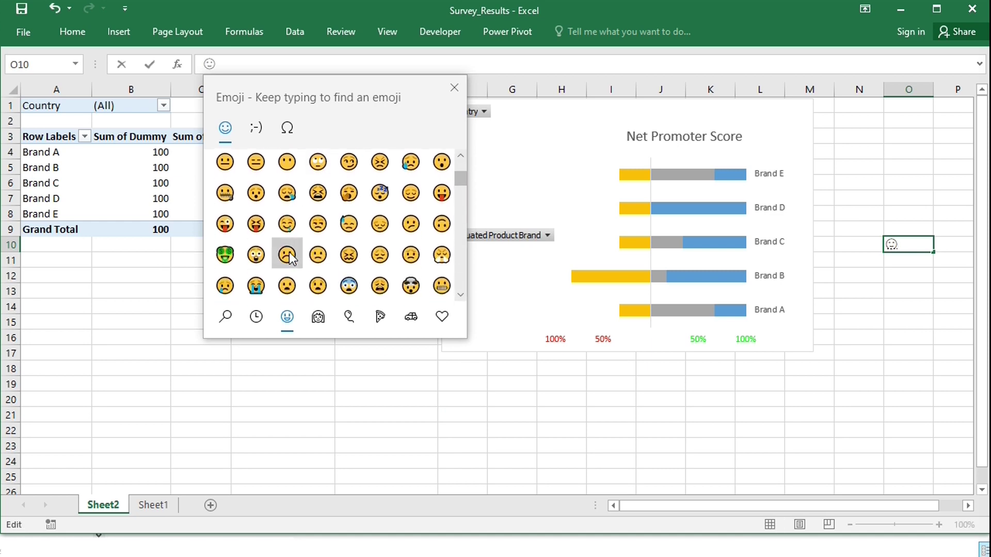
click(287, 254)
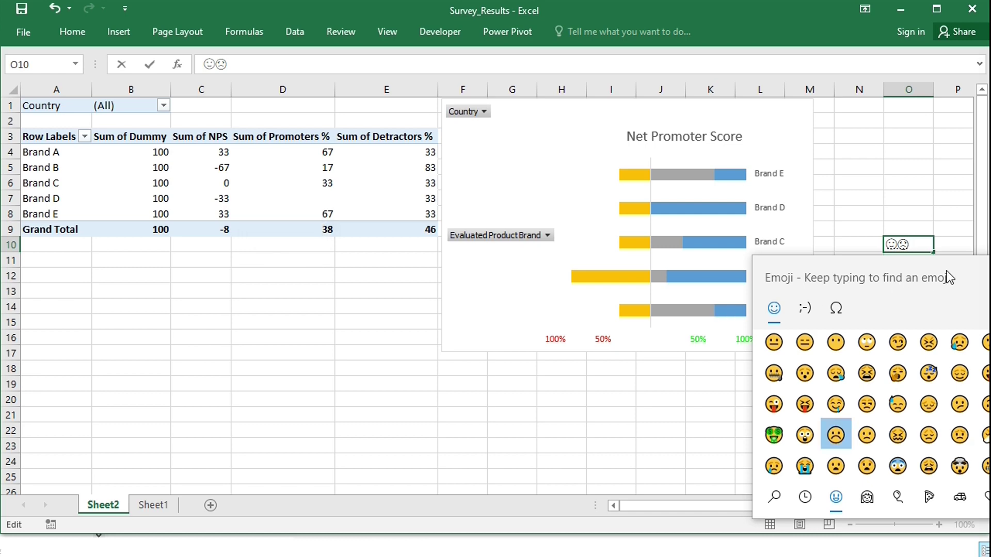
click(976, 270)
drag(921, 250, 890, 244)
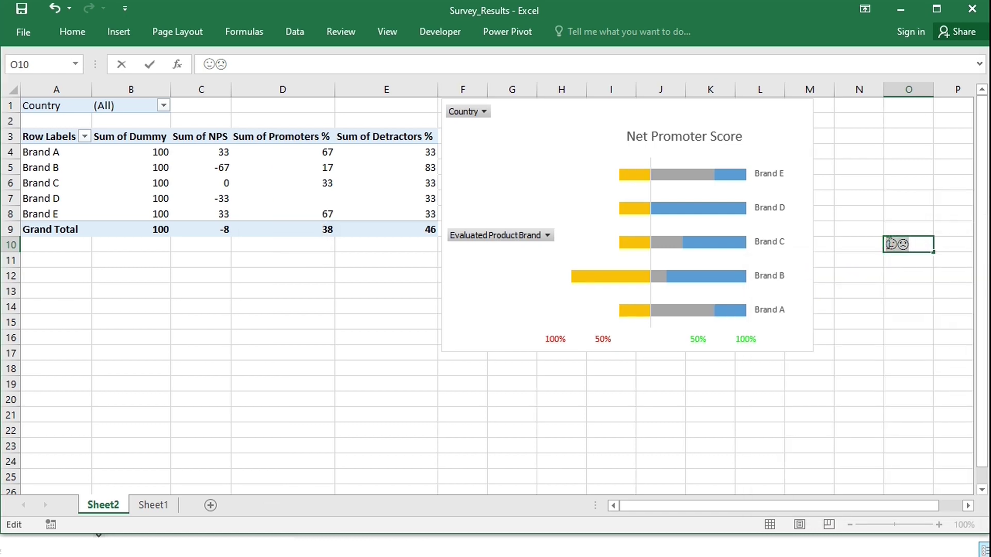
key(ctrl+x)
Paste the emoji after the positive and negative sections of the axis format code and apply it.
double_click(703, 342)
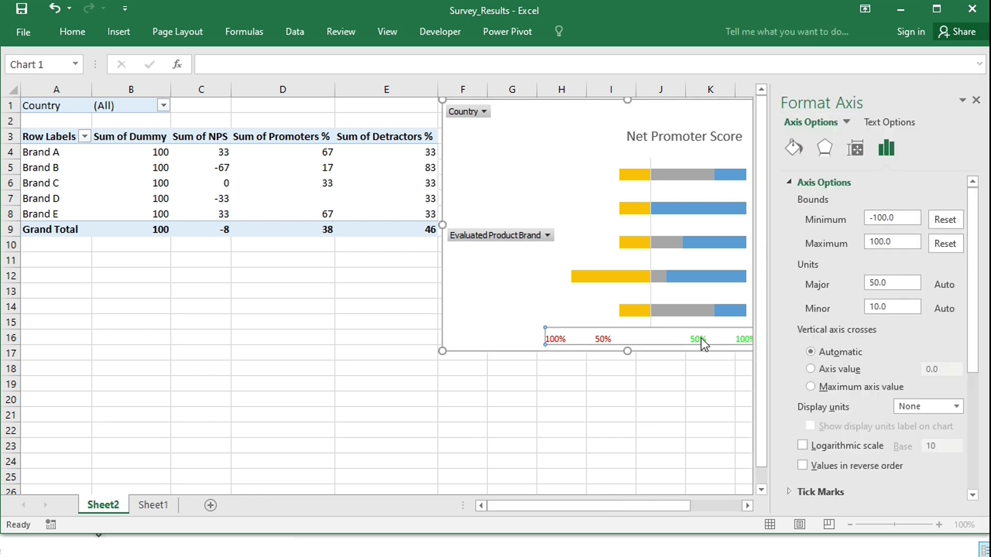
drag(973, 287, 975, 435)
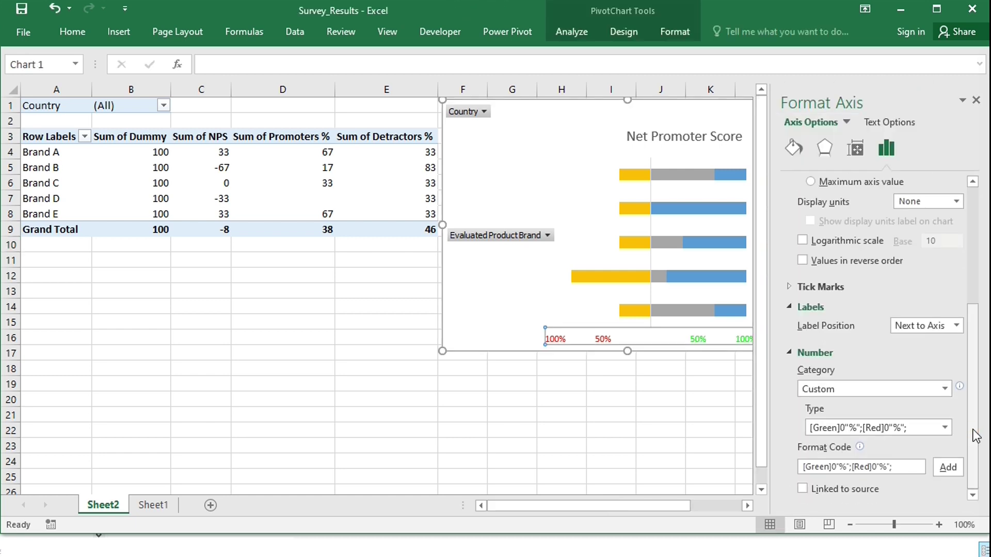
click(847, 466)
click(848, 467)
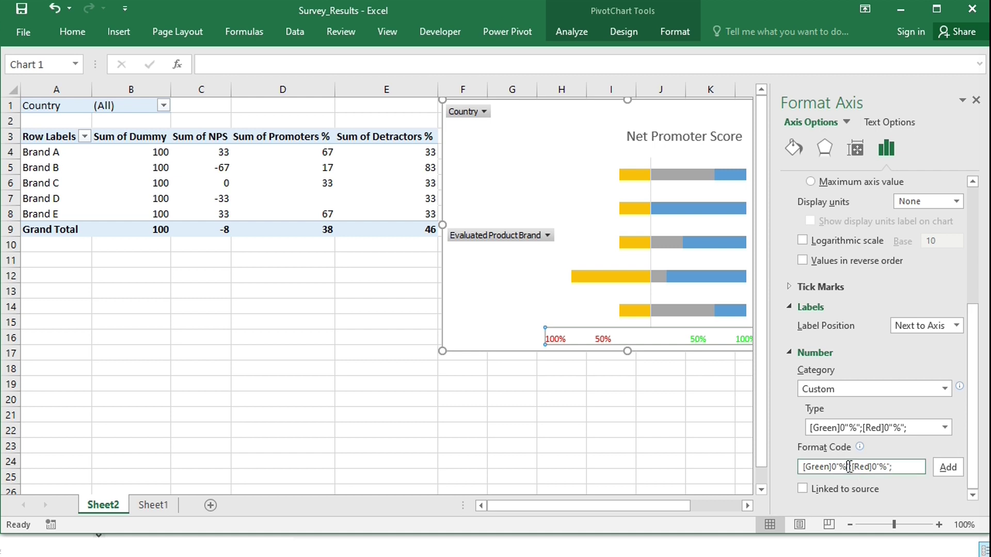
key(ctrl+v)
key(ctrl+v)
key(BackSpace)
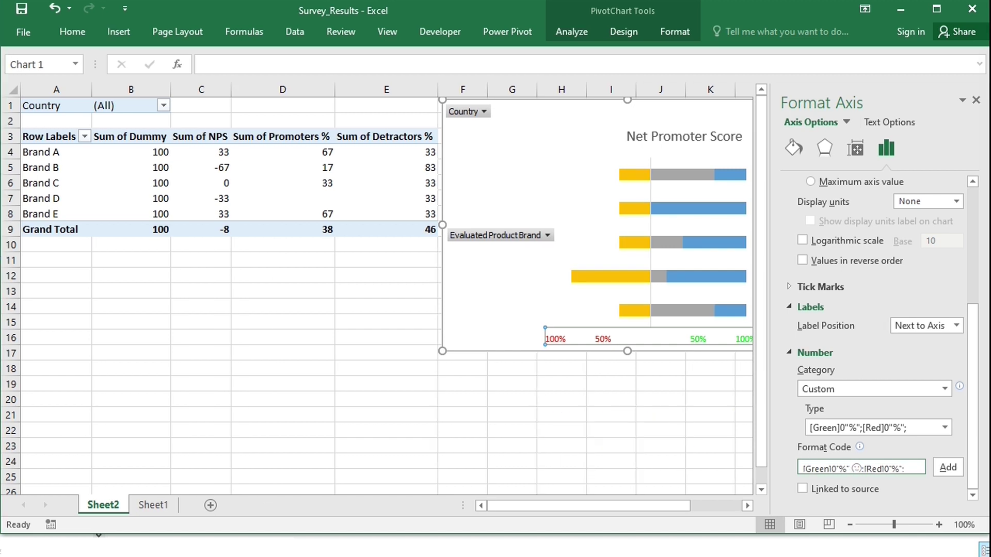
click(903, 468)
key(ctrl+v)
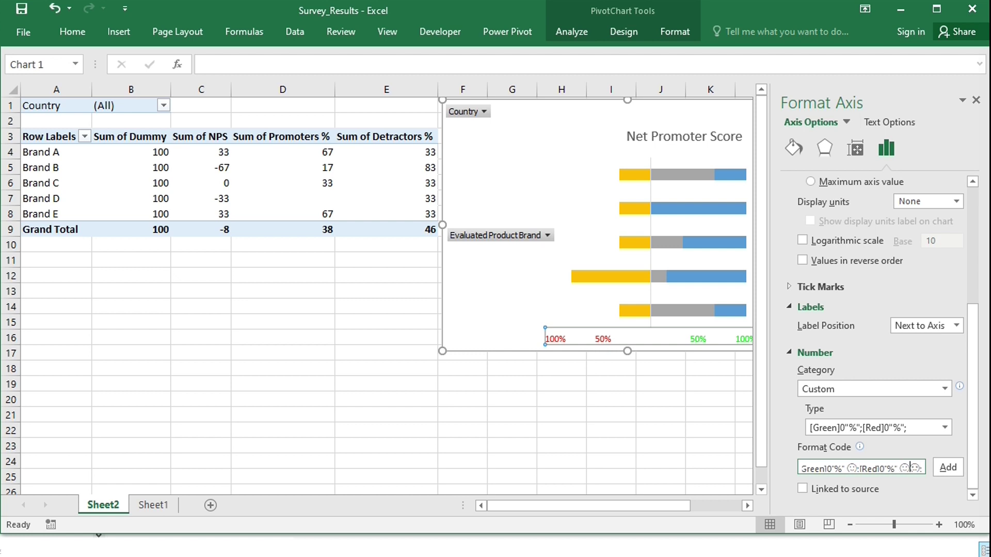
click(943, 466)
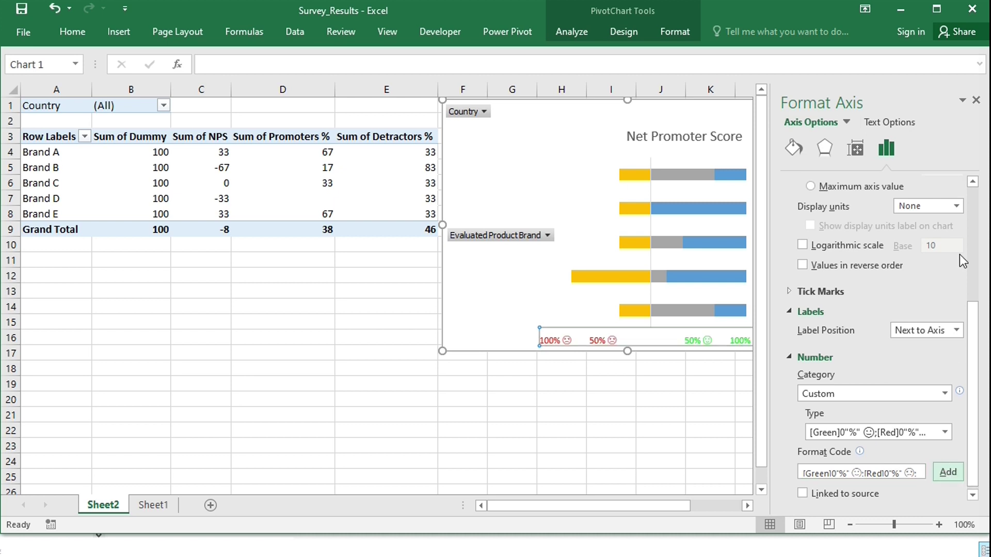
click(975, 100)
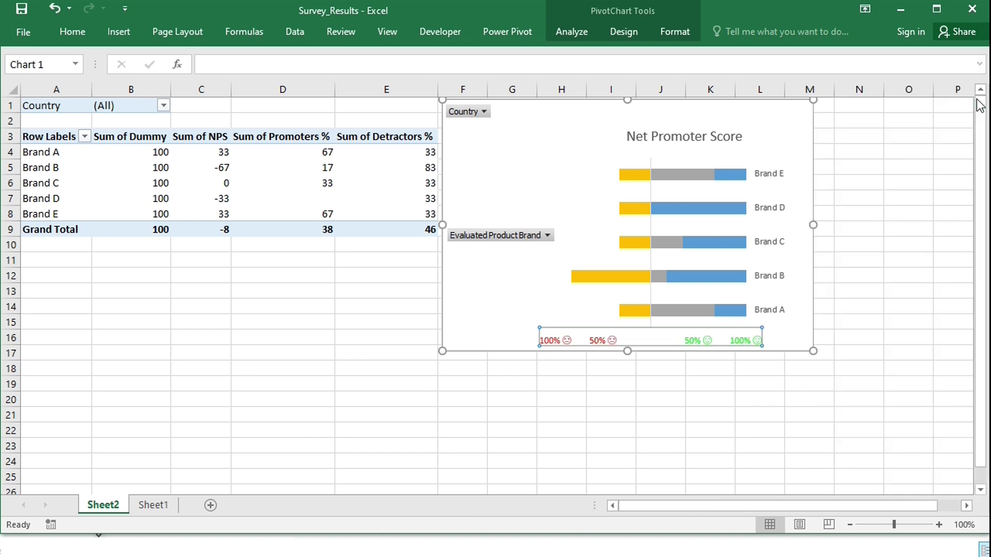
Turn on data labels for the Sum of Dummy series.
click(912, 240)
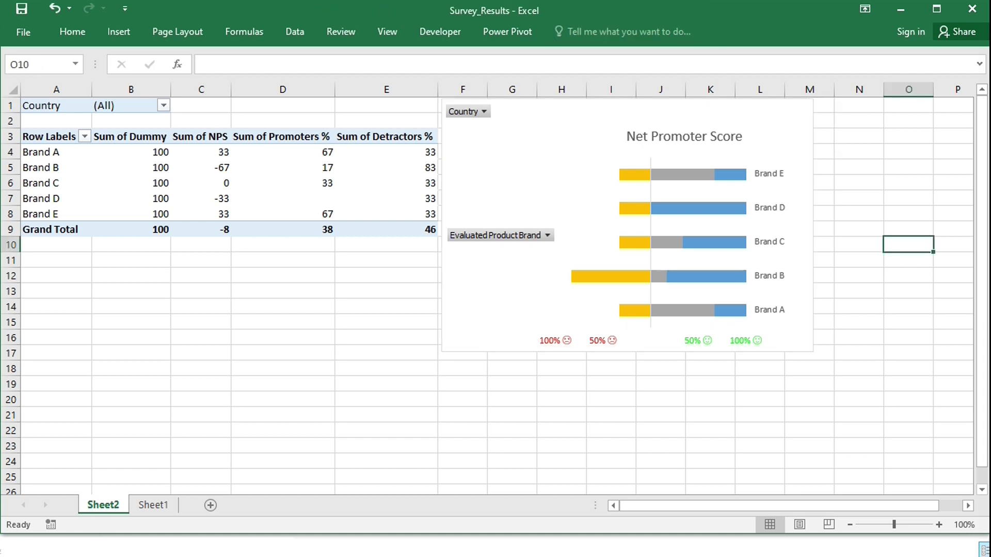
click(737, 211)
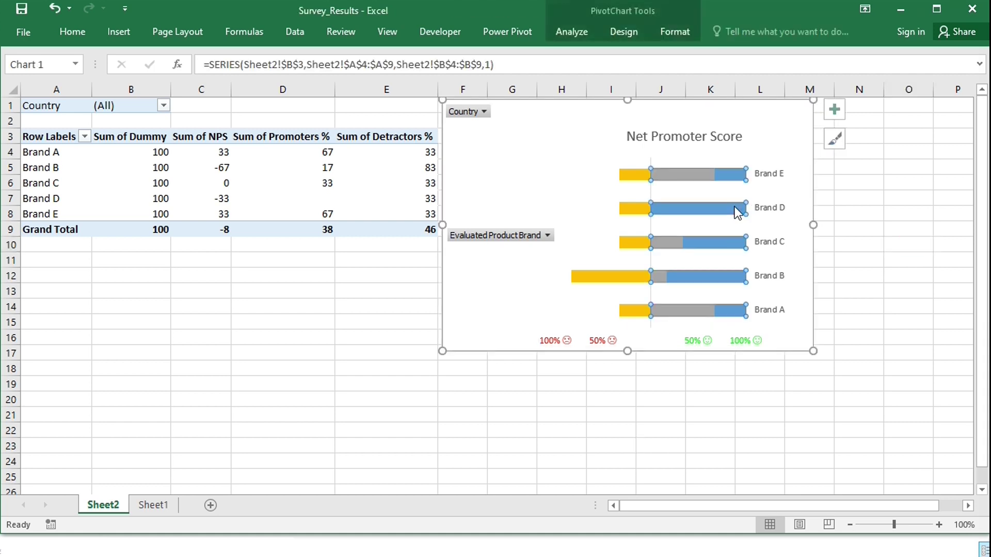
click(834, 113)
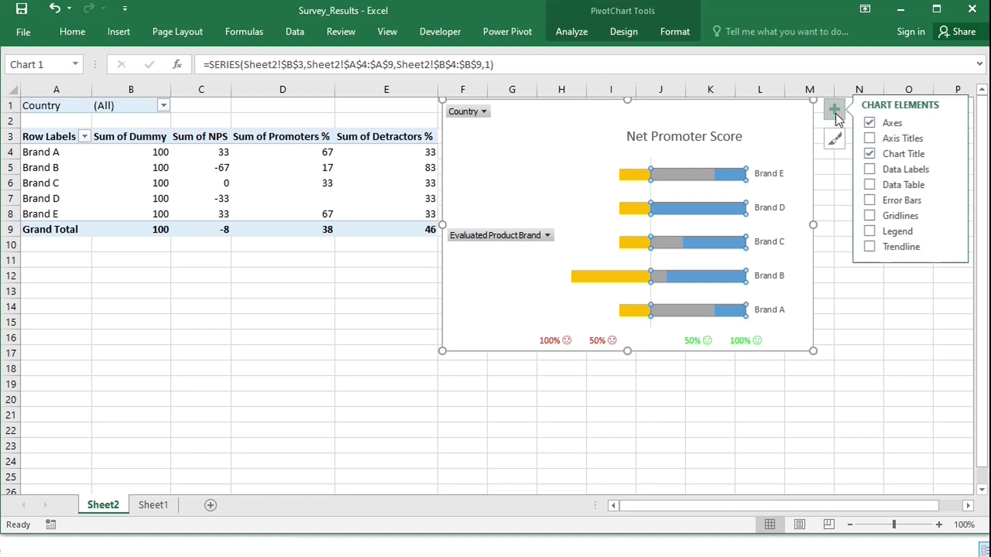
click(872, 169)
click(953, 169)
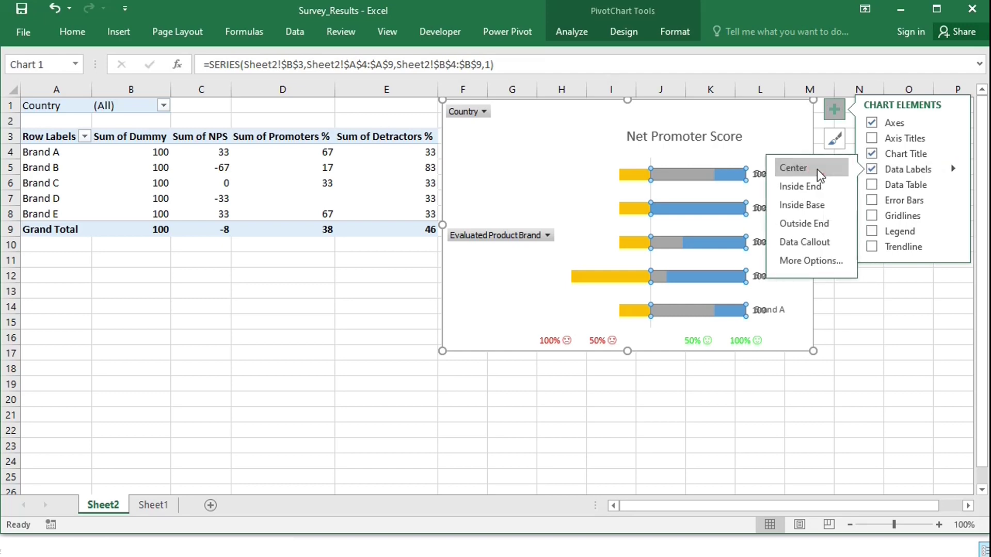
Change the Dummy data labels' shape to an oval.
click(697, 174)
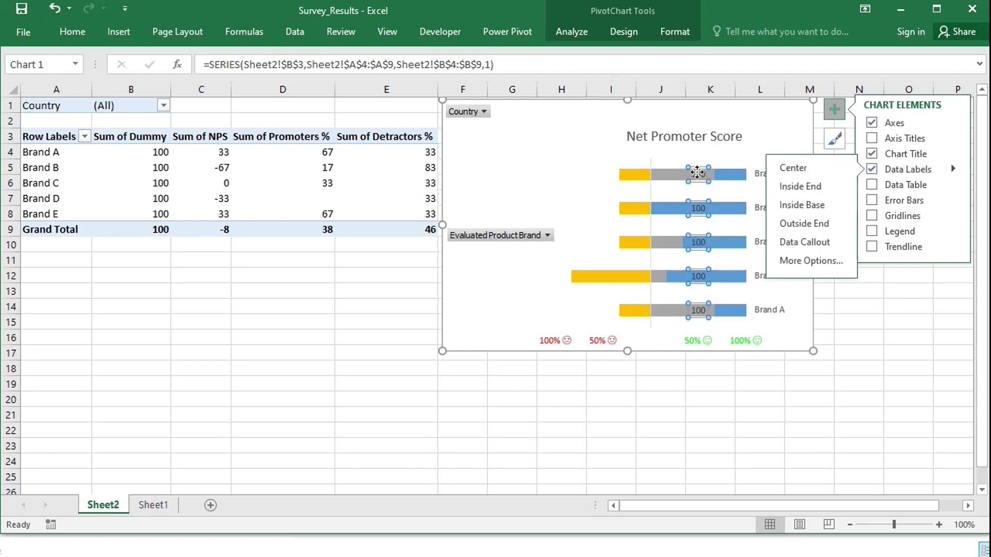
right_click(697, 173)
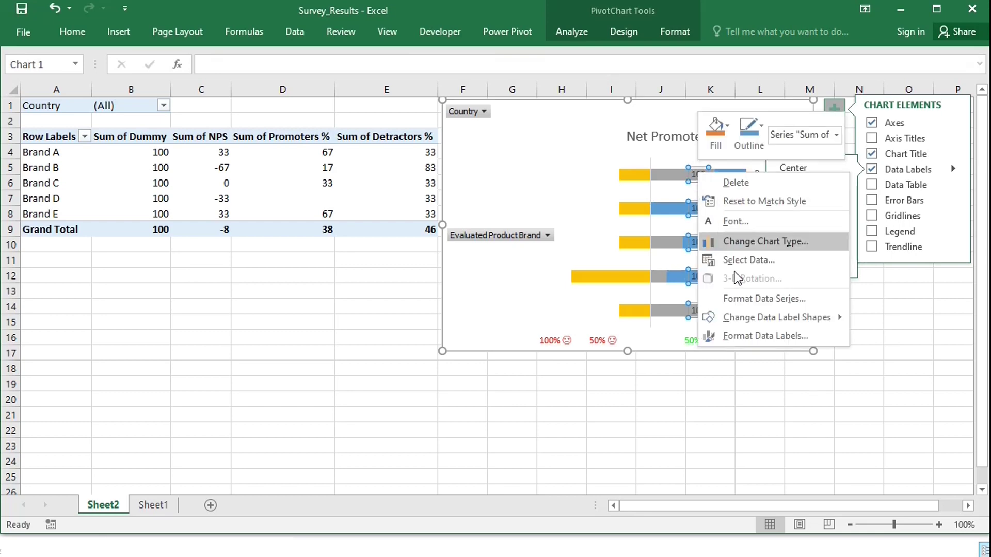
mouse_move(802, 319)
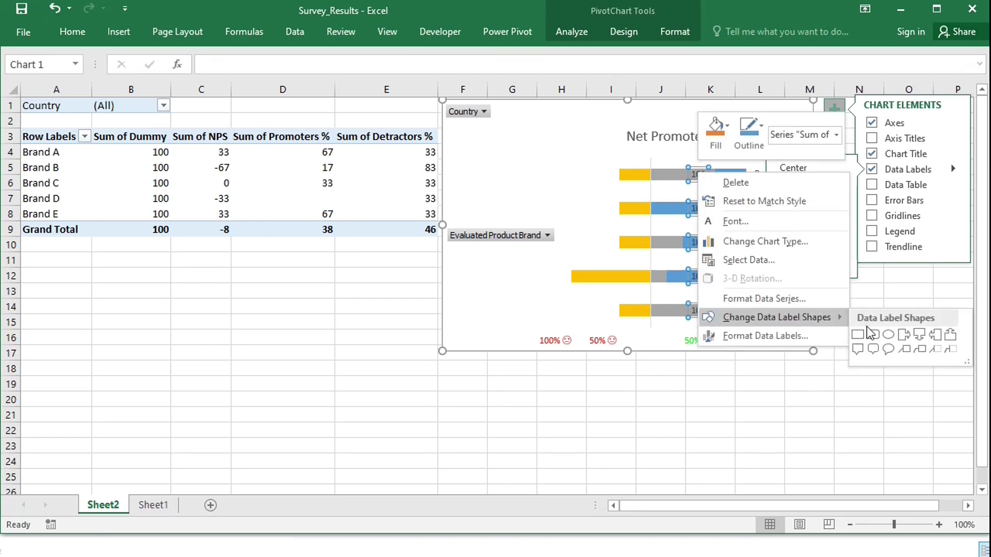
click(887, 334)
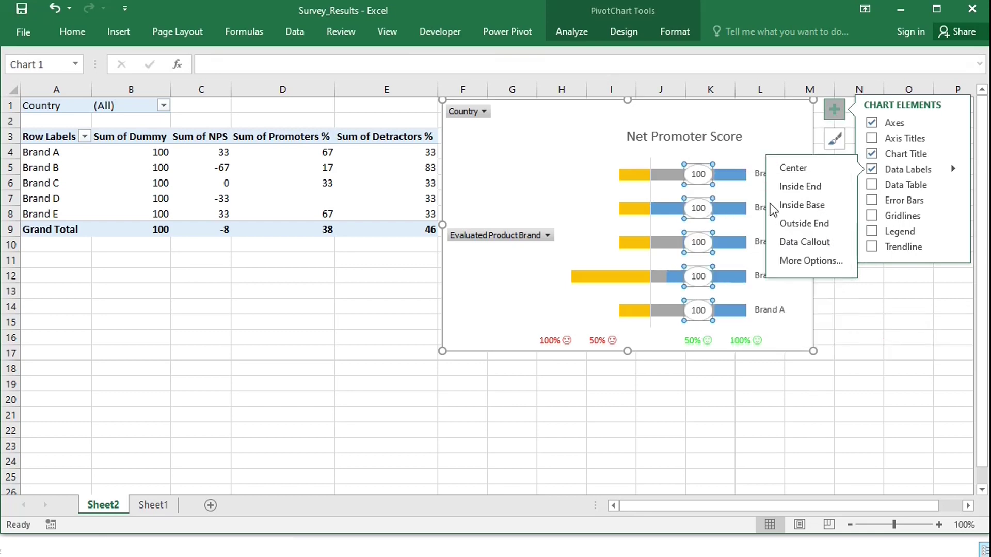
Edit the Dummy calculated field's formula from 100 to =0.
click(582, 35)
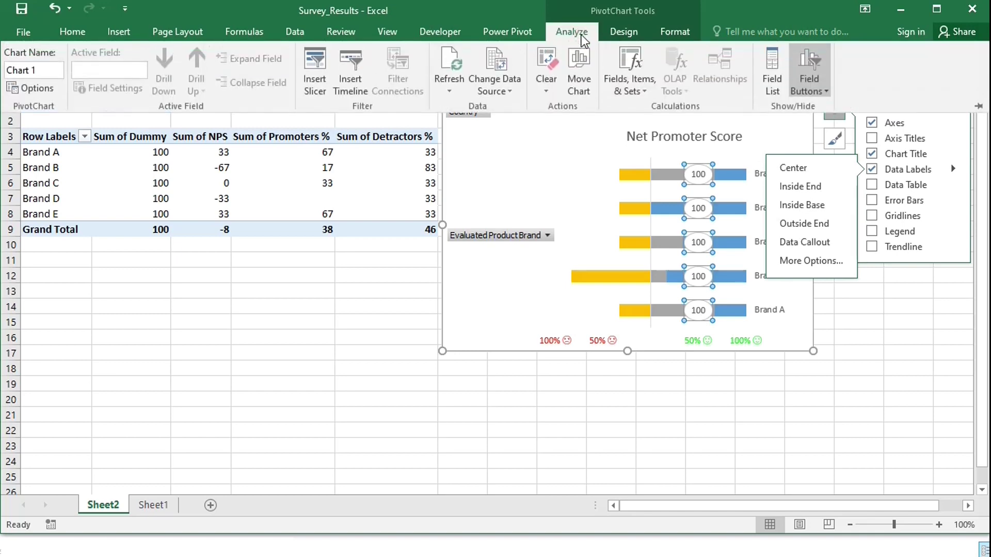
click(620, 77)
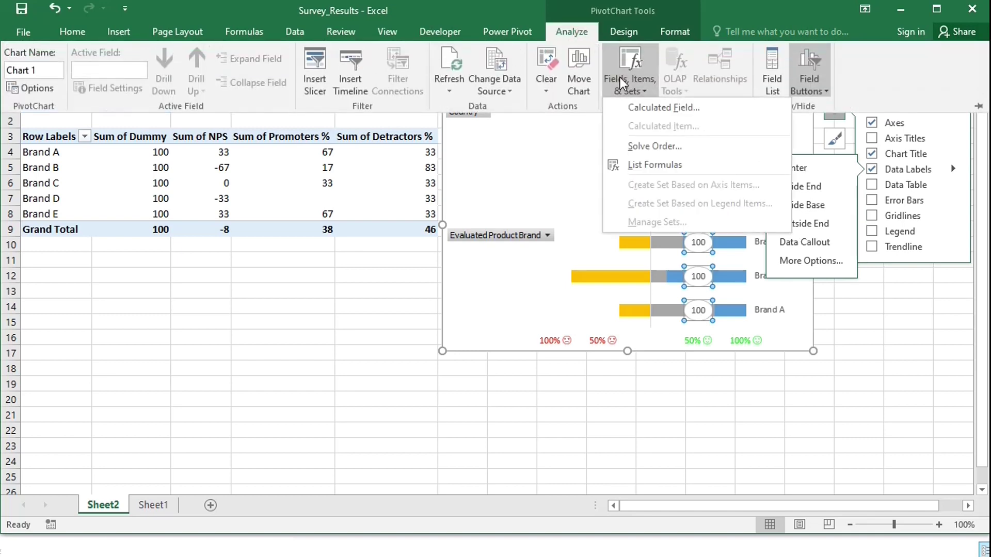
click(642, 106)
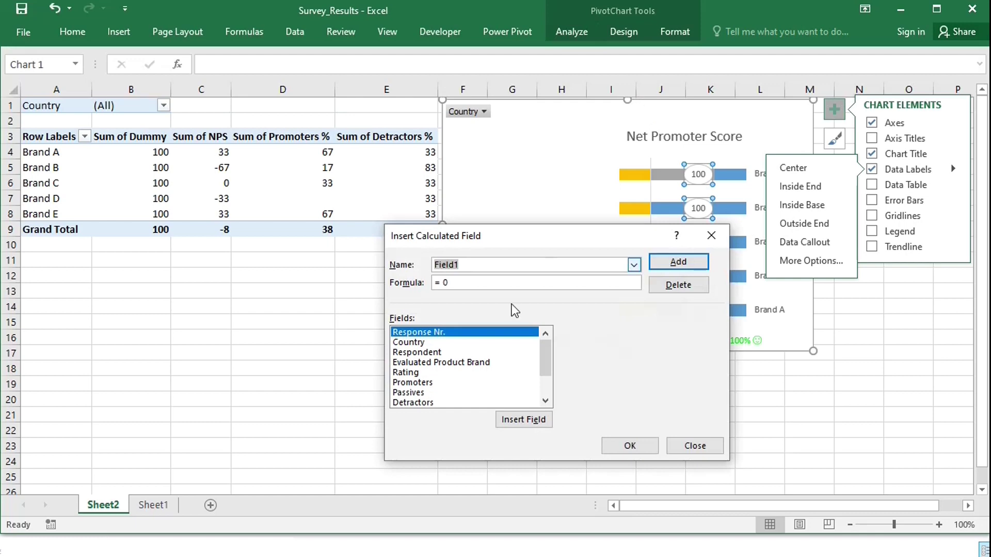
click(633, 265)
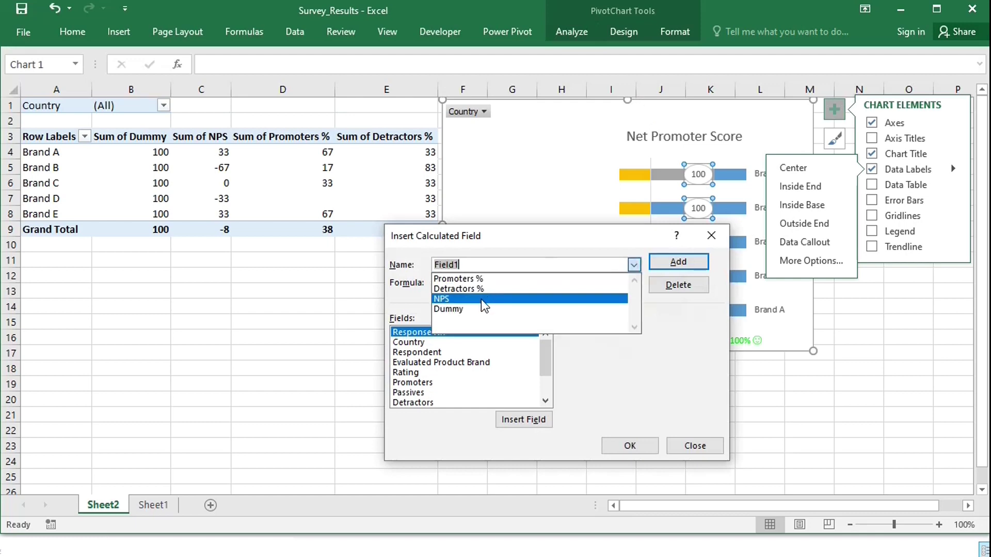
click(474, 309)
click(474, 284)
key(BackSpace)
key(BackSpace)
key(BackSpace)
text(0)
click(630, 445)
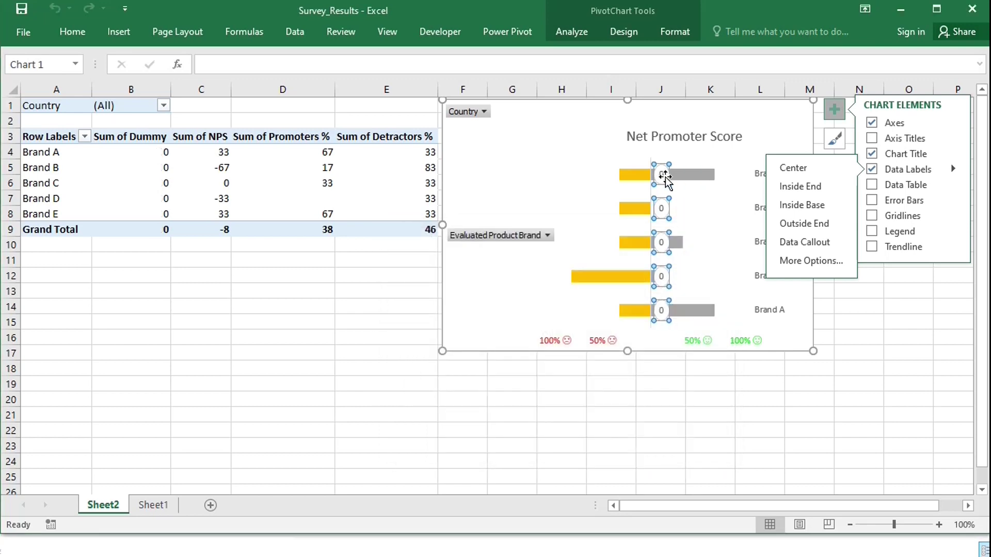
Nudge the Brand E label onto the centre line and clone its position to the other labels.
click(665, 177)
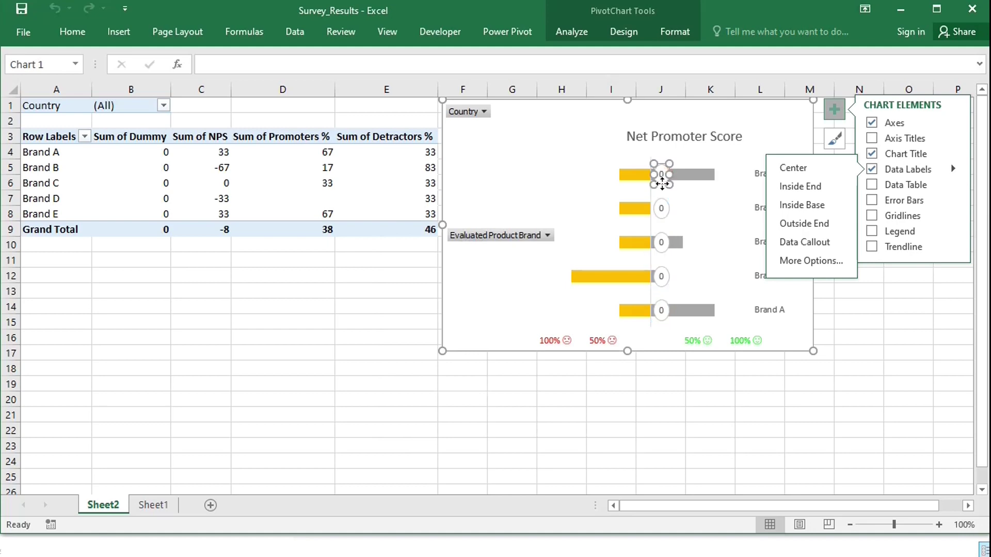
click(660, 181)
drag(653, 185, 652, 185)
right_click(652, 185)
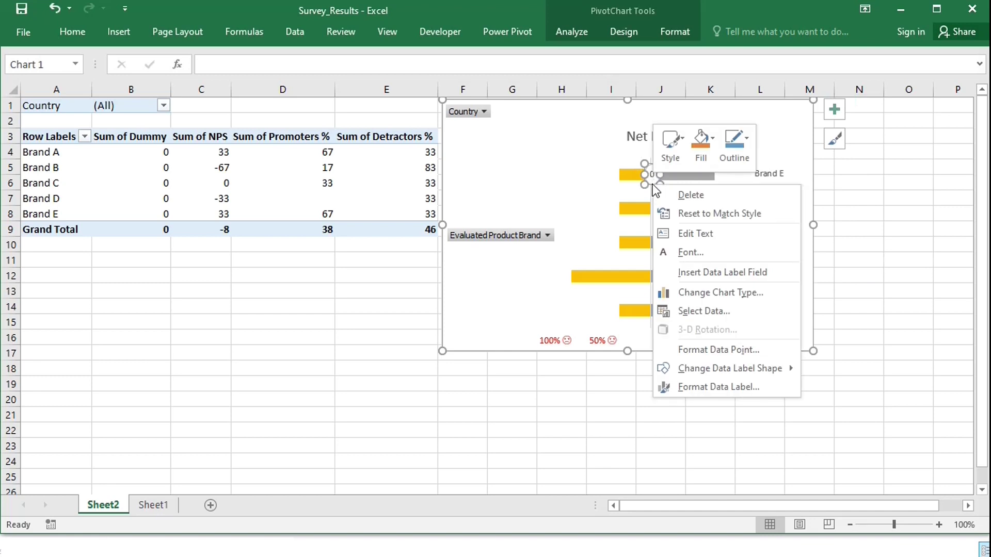
click(706, 388)
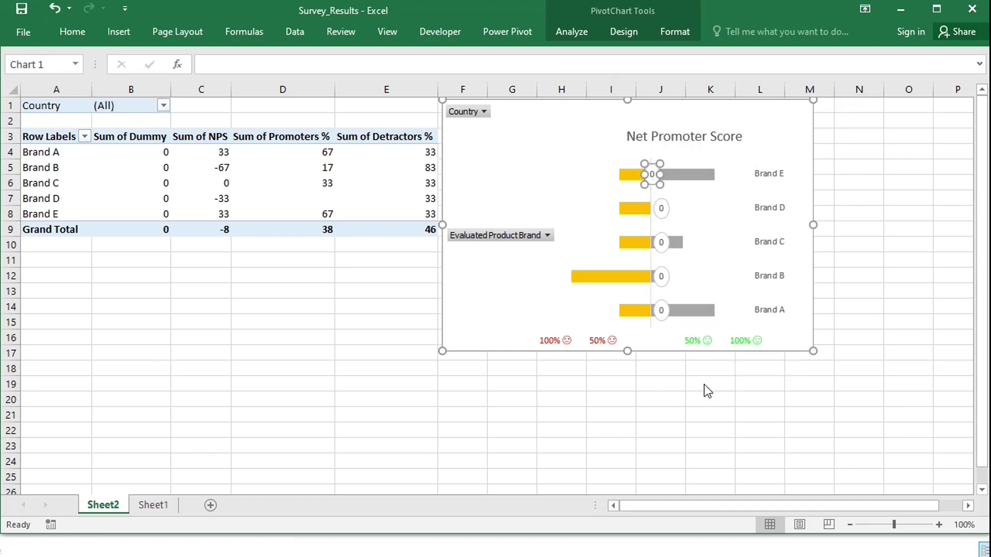
click(840, 474)
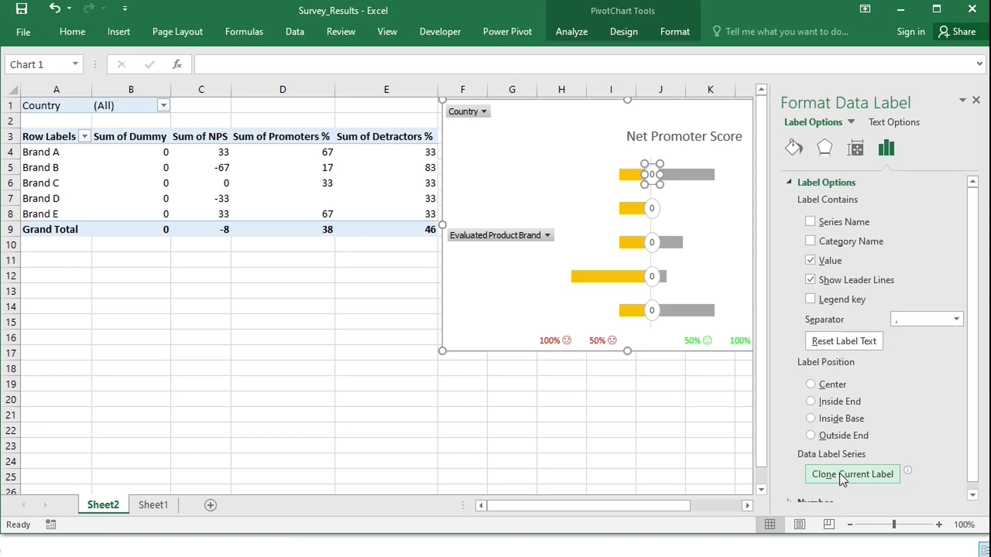
click(976, 100)
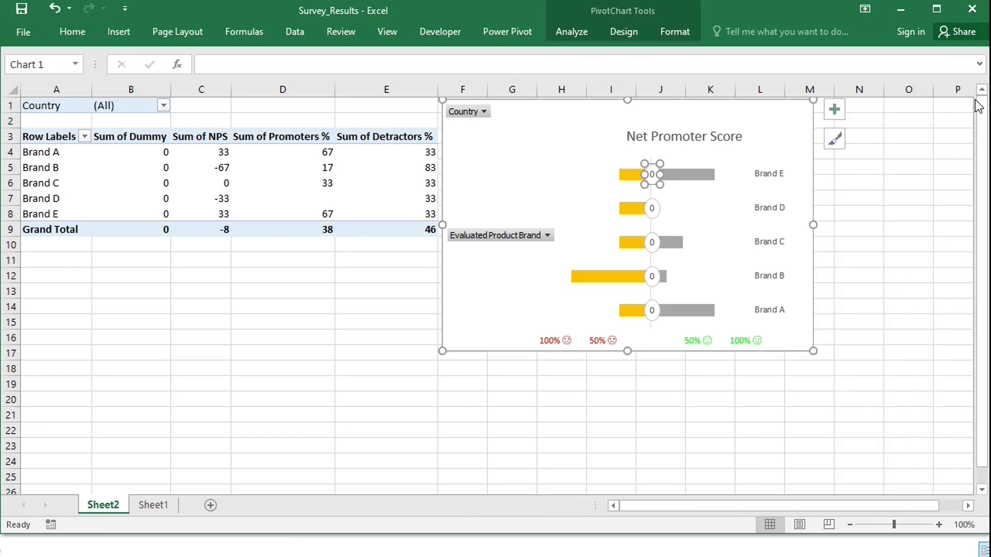
click(918, 216)
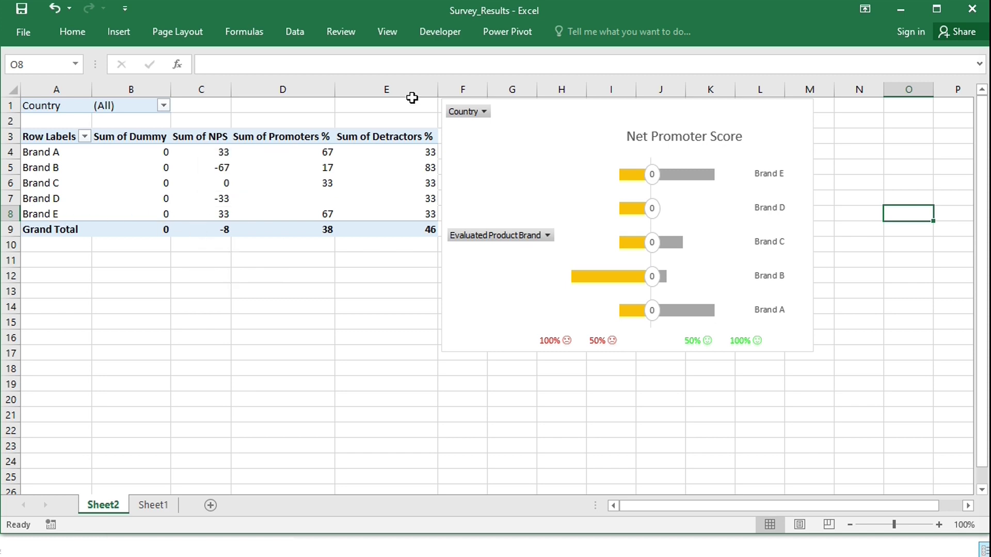
Switch pivot table grand totals off for rows and columns, leaving only Brand A–E rows.
click(394, 153)
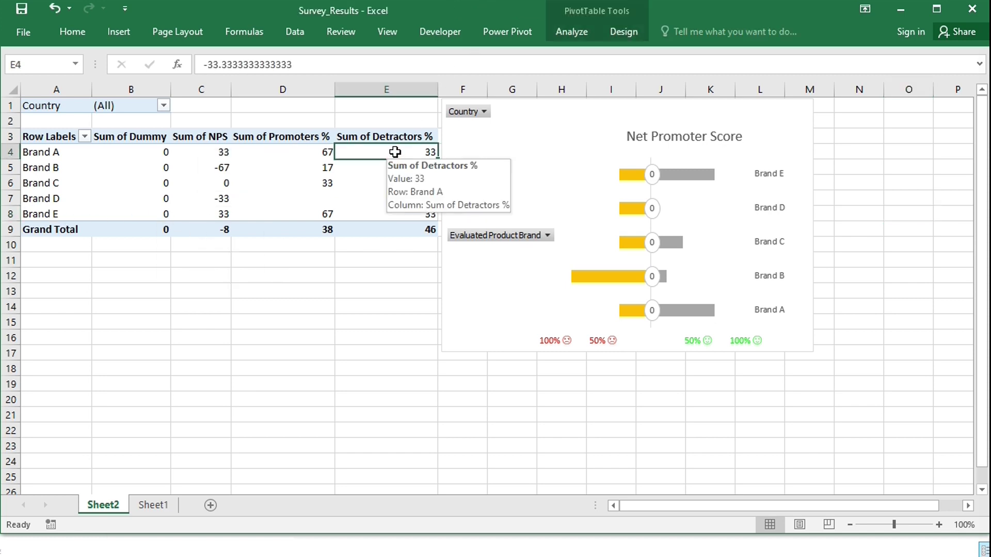
click(630, 33)
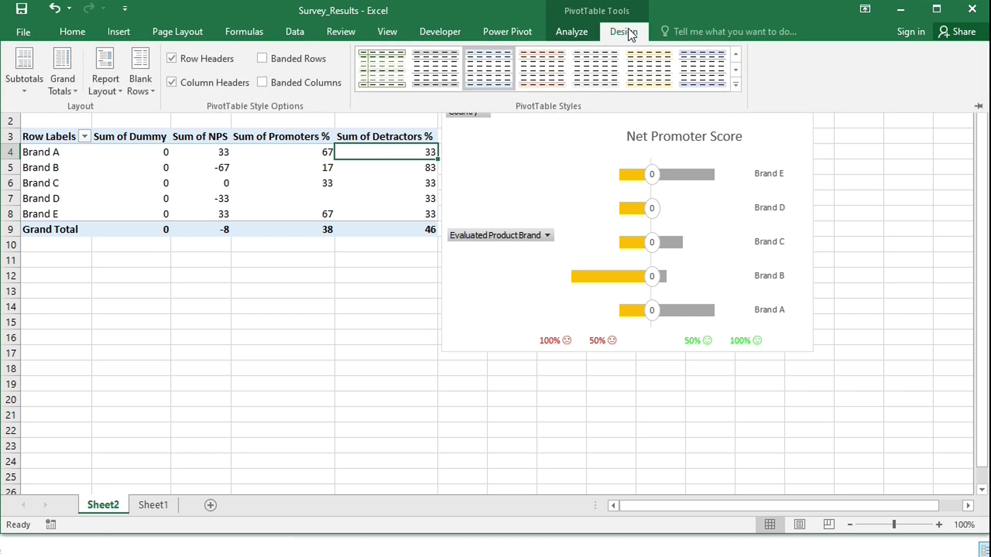
click(62, 88)
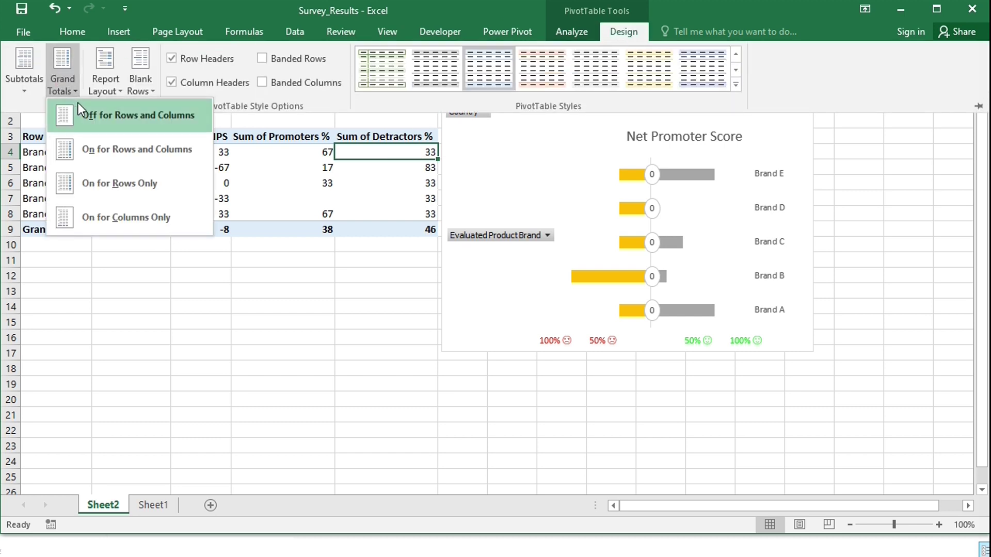
click(101, 114)
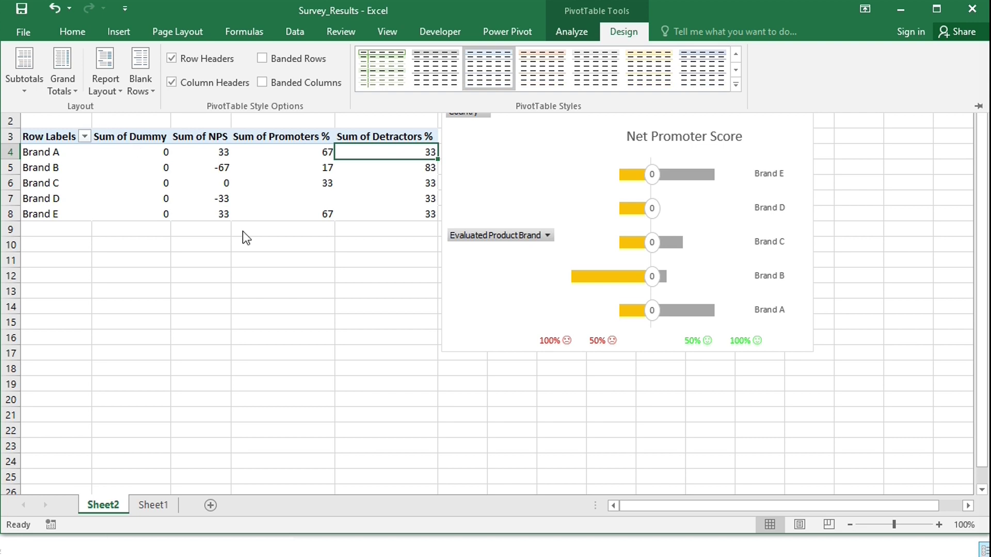
click(272, 277)
click(257, 276)
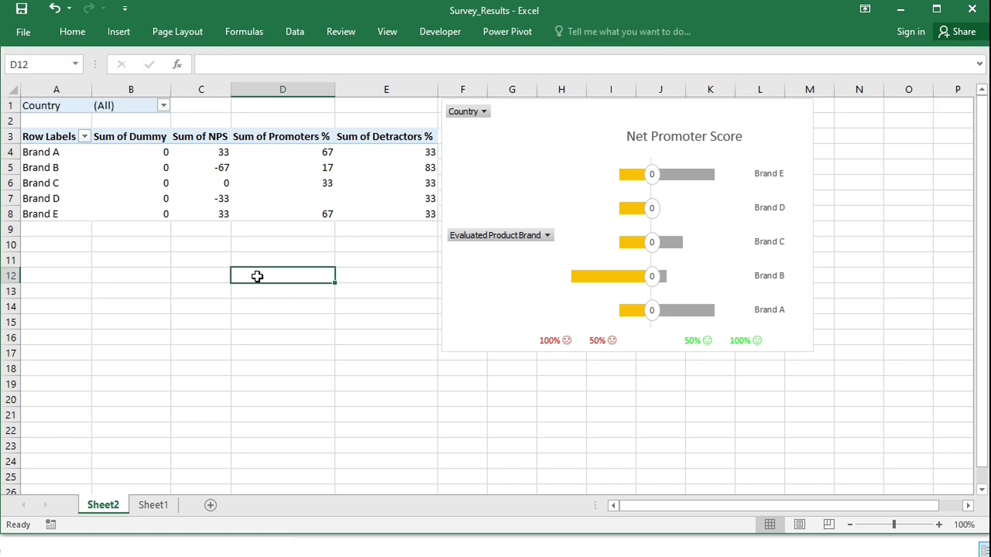
Write =offset($c$4,0,0,count($c:$c),1) in D12, then cut it to the clipboard, leaving D12 empty.
text(=o)
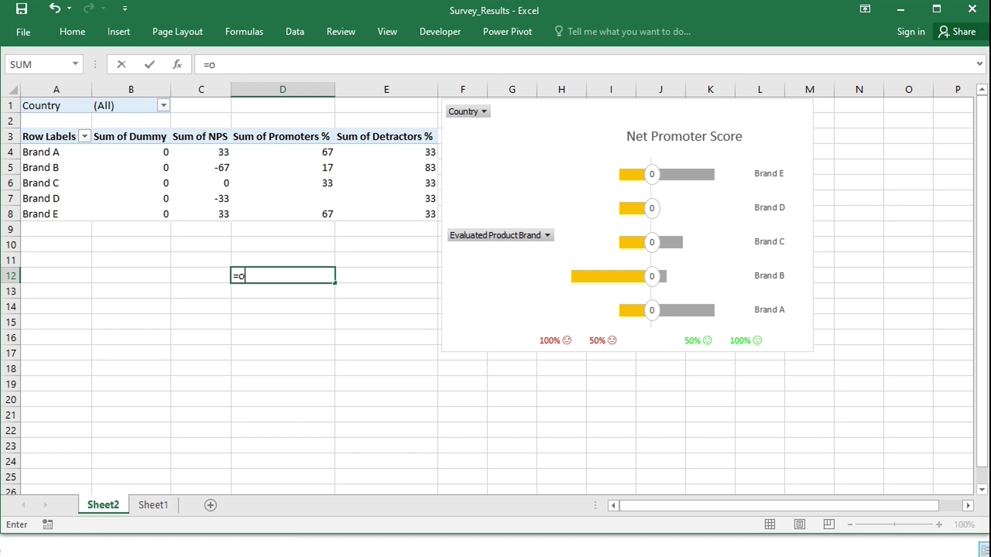
text(ffset($)
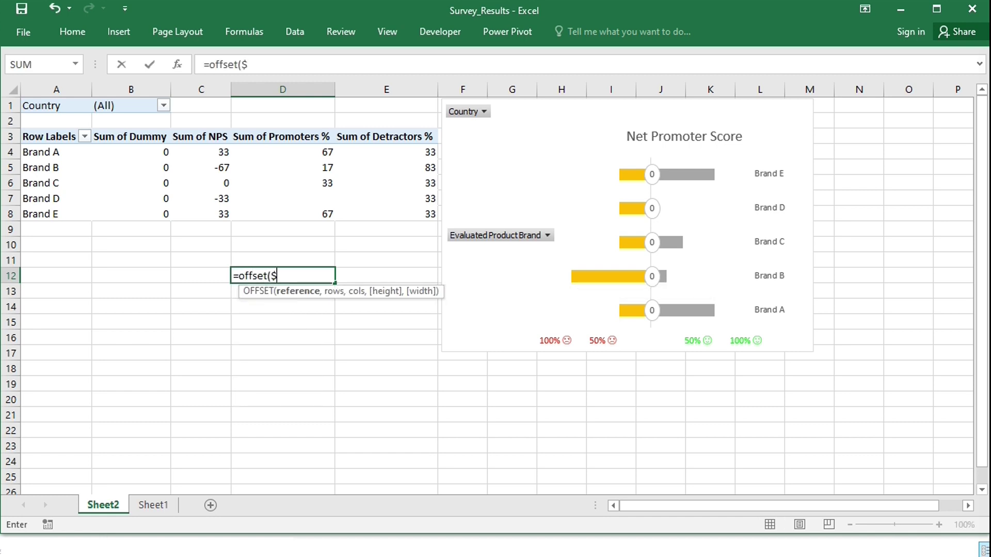
text(c$4,0,0)
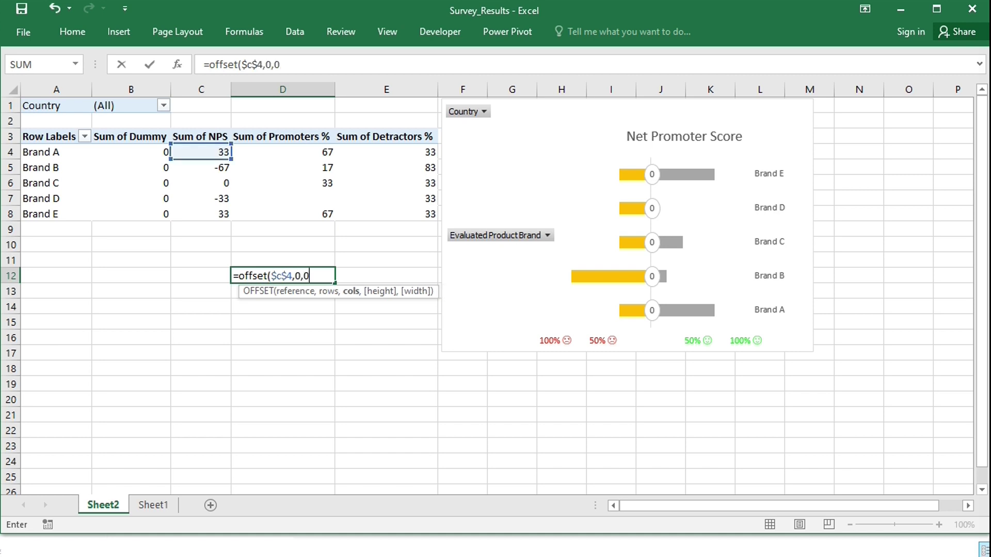
text(,)
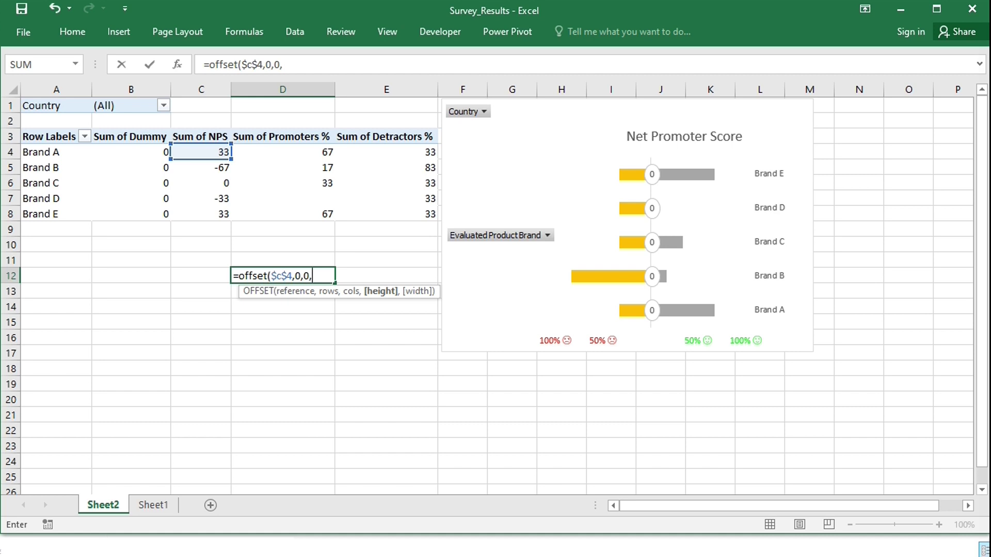
text(count)
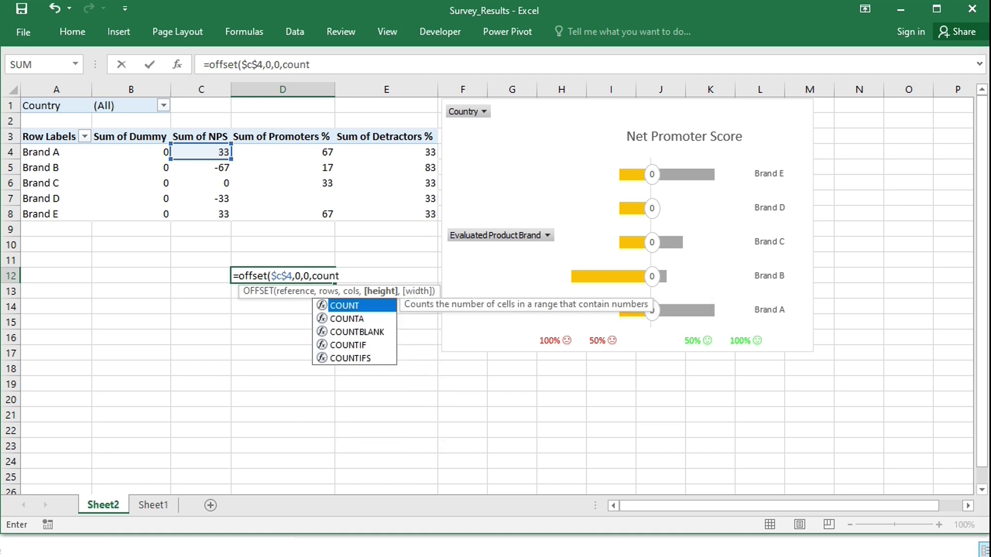
text(($c)
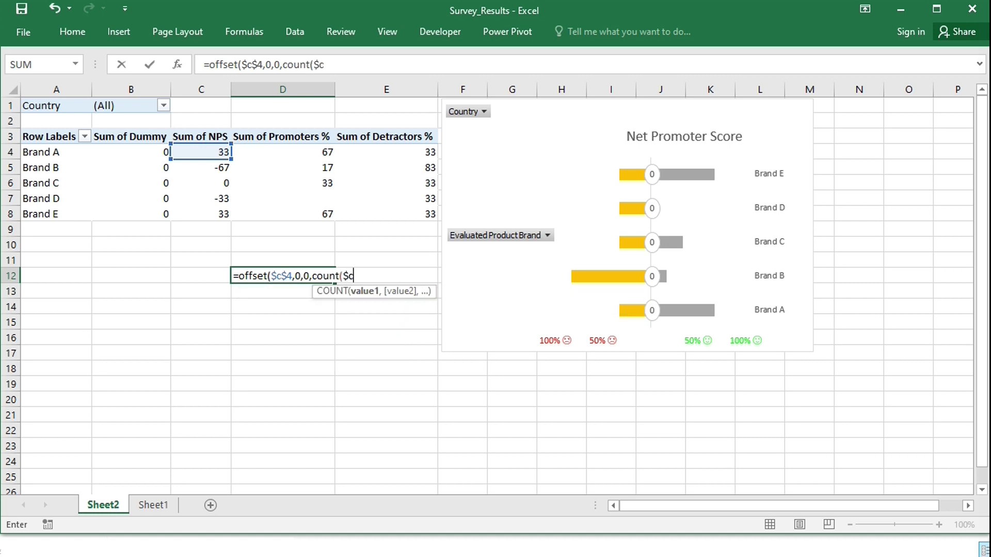
text(:$c))
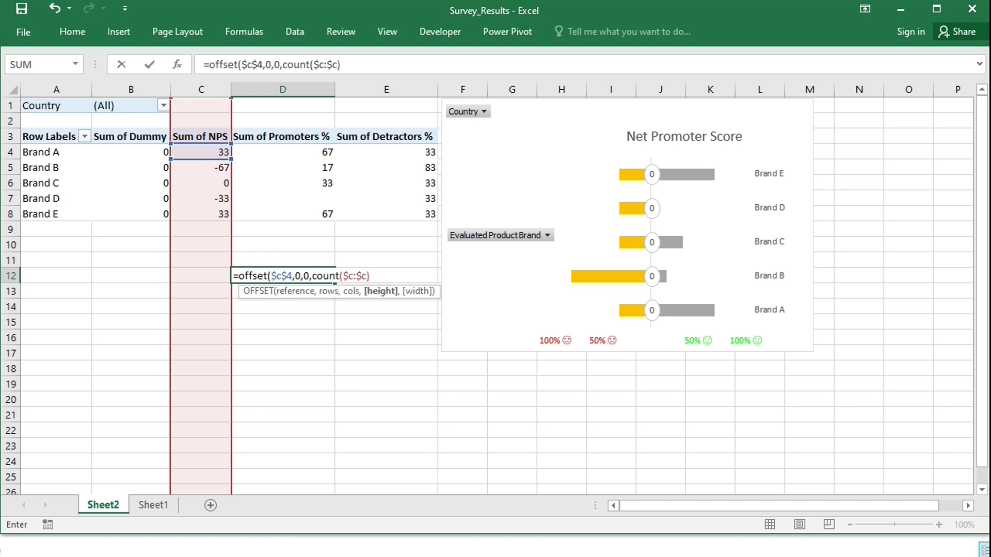
text(,1))
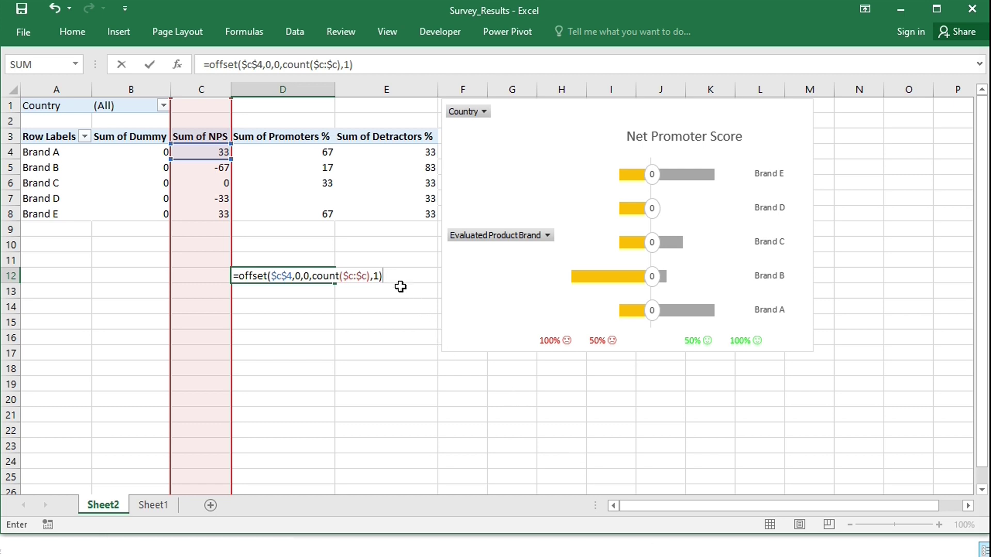
drag(391, 278, 217, 270)
key(ctrl+x)
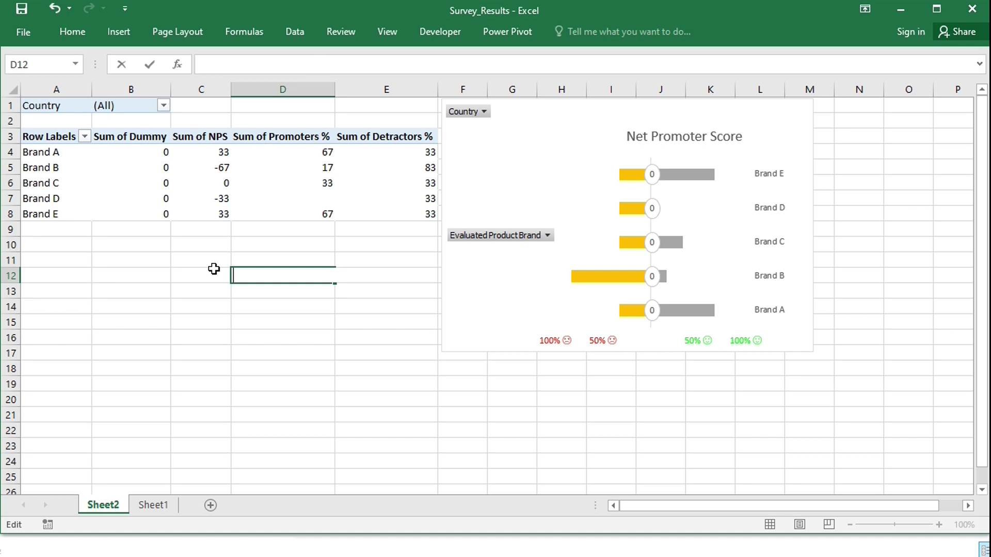
key(Escape)
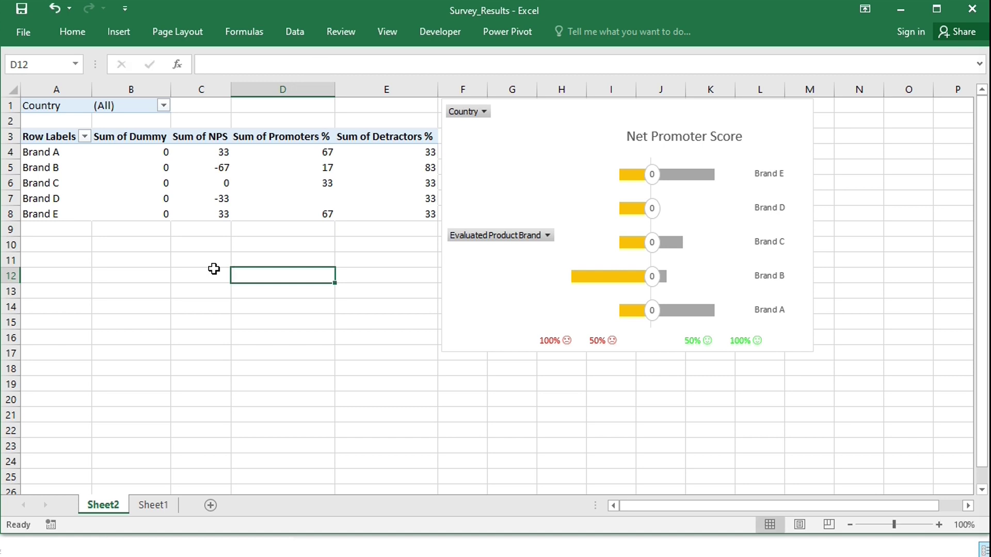
In Name Manager, create the name 'labels' referring to the pasted OFFSET formula.
click(245, 33)
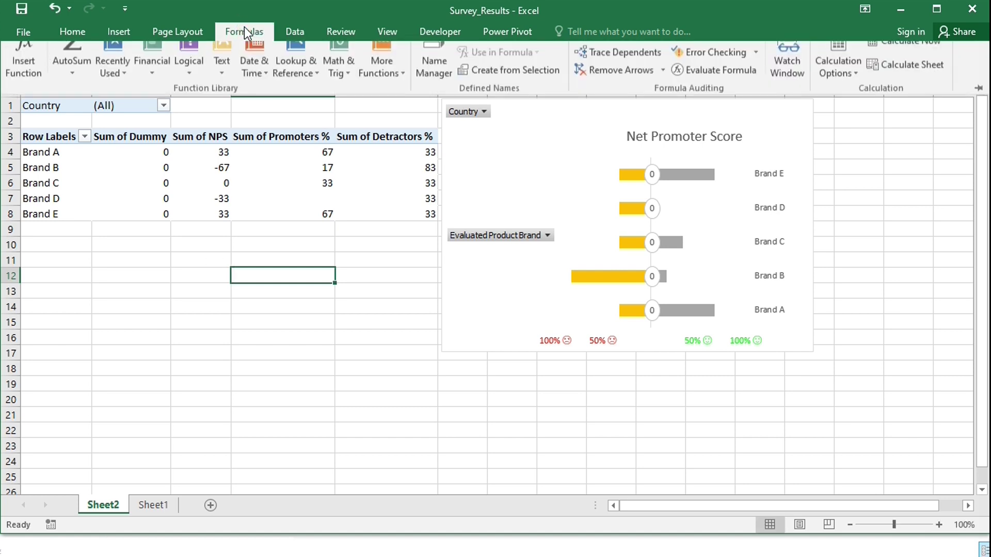
click(431, 78)
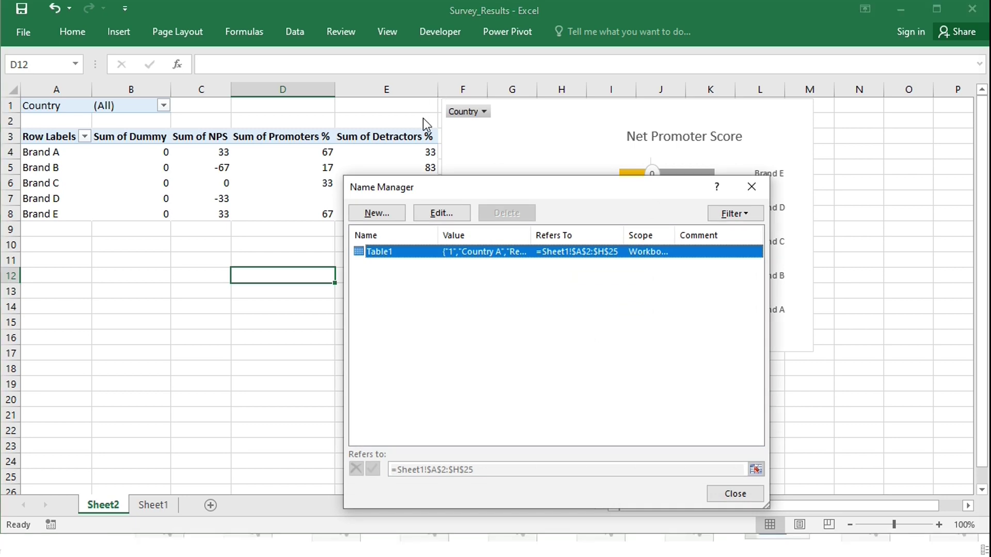
click(368, 213)
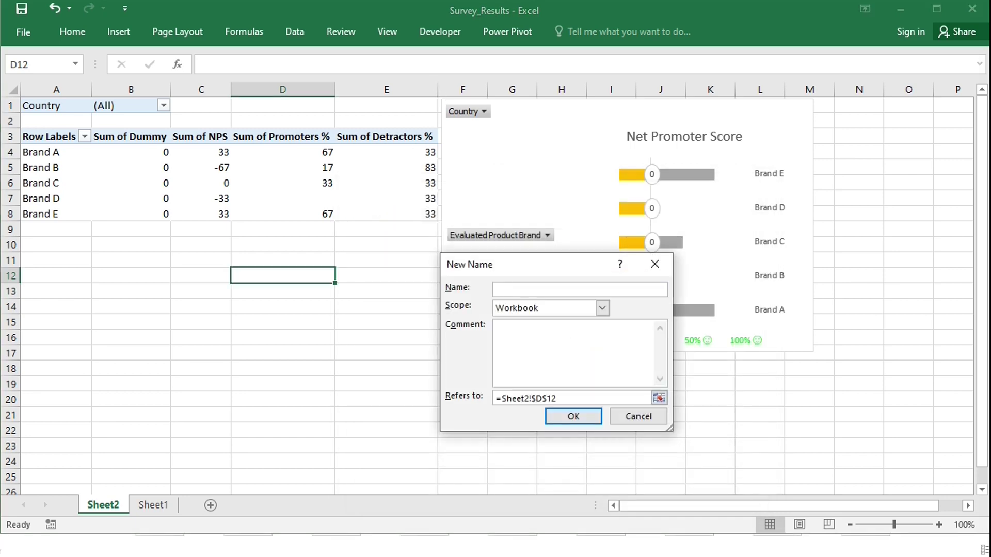
text(labels)
drag(569, 401, 489, 398)
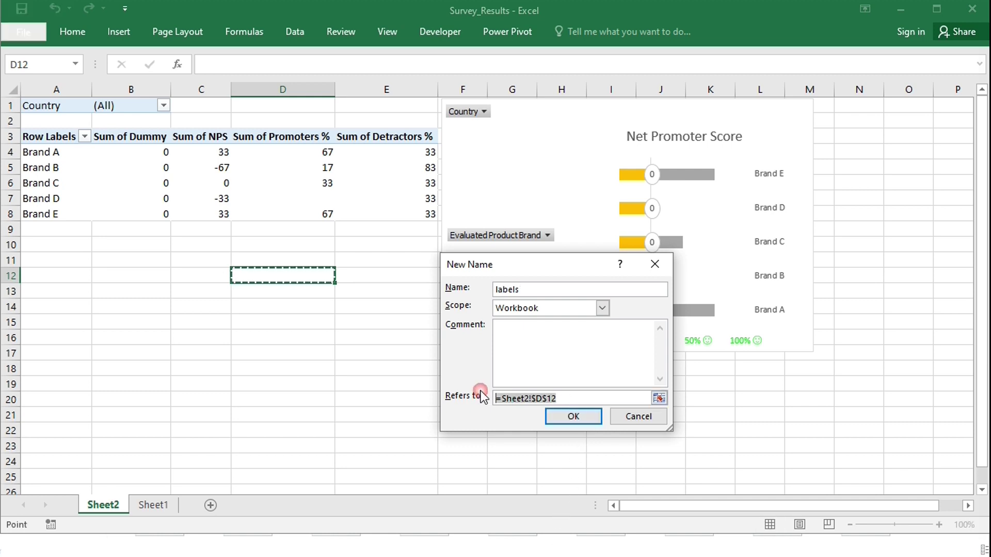
key(ctrl+v)
key(ctrl+v)
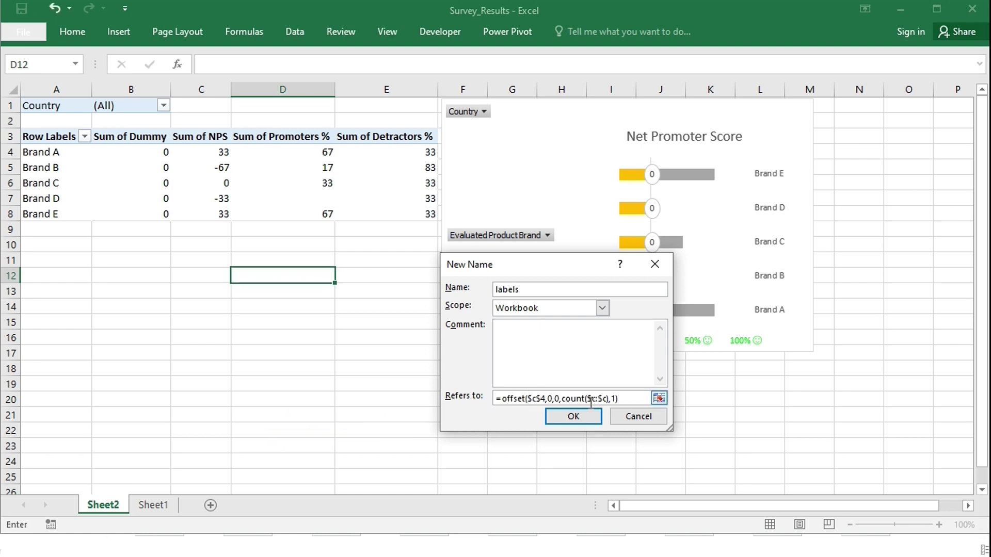
click(590, 416)
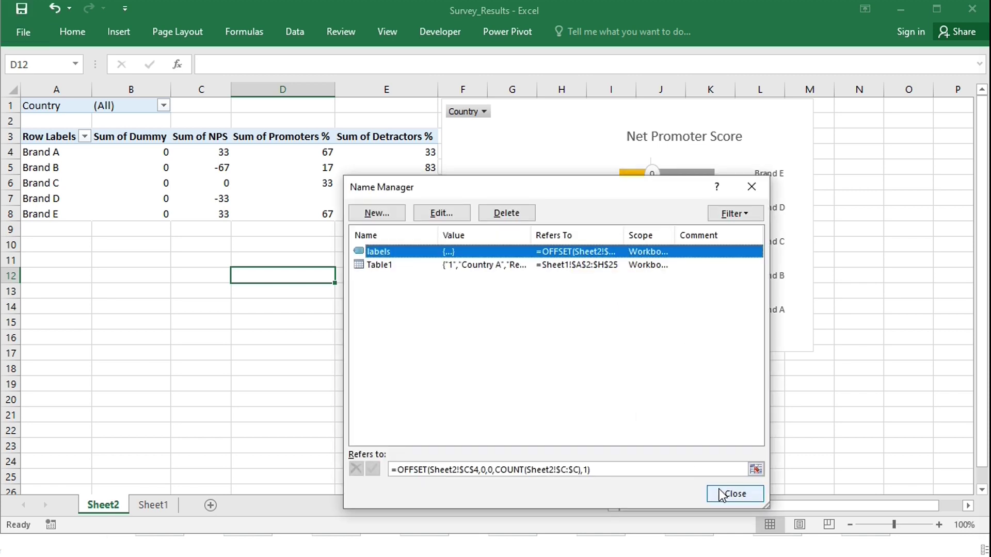
click(720, 491)
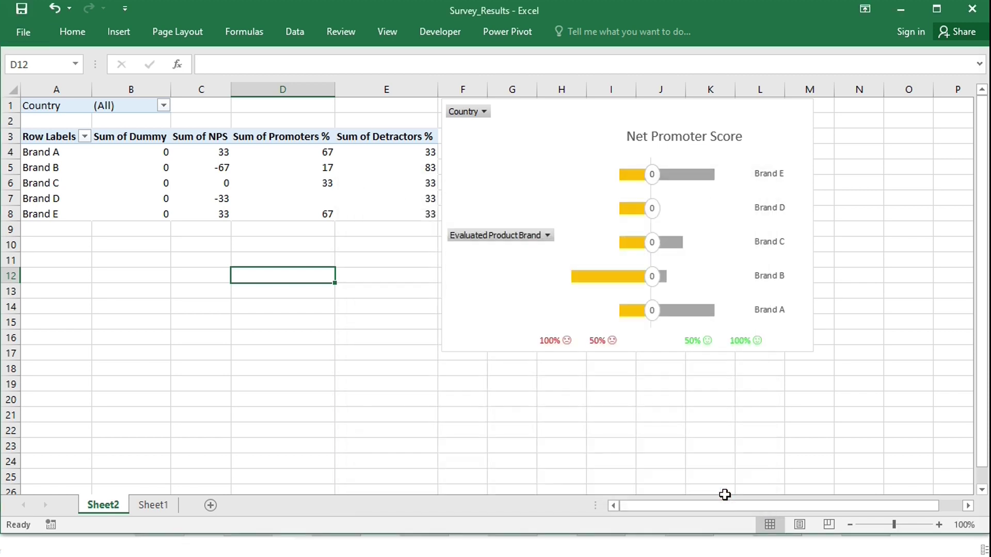
Set the chart's data labels to Value From Cells using =Sheet2!labels.
double_click(654, 176)
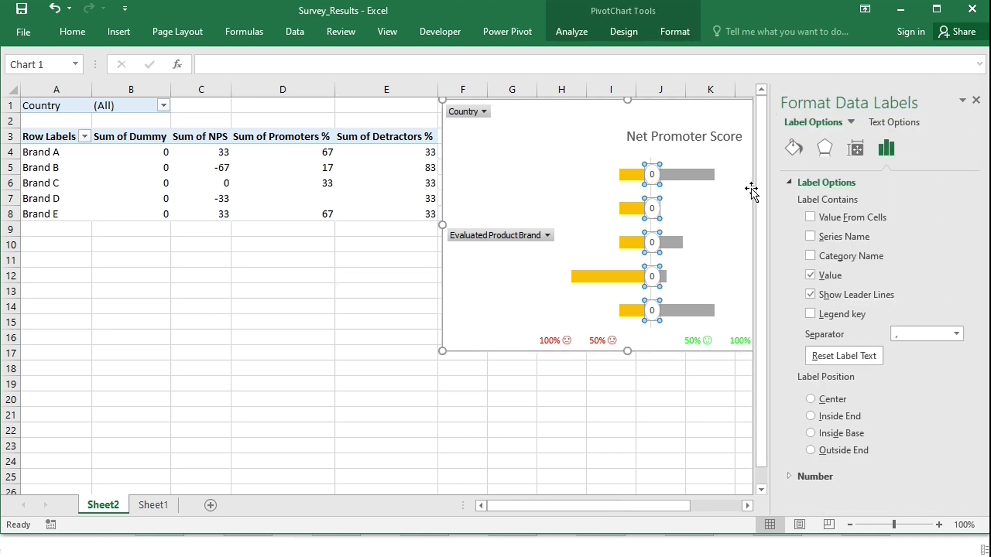
click(810, 217)
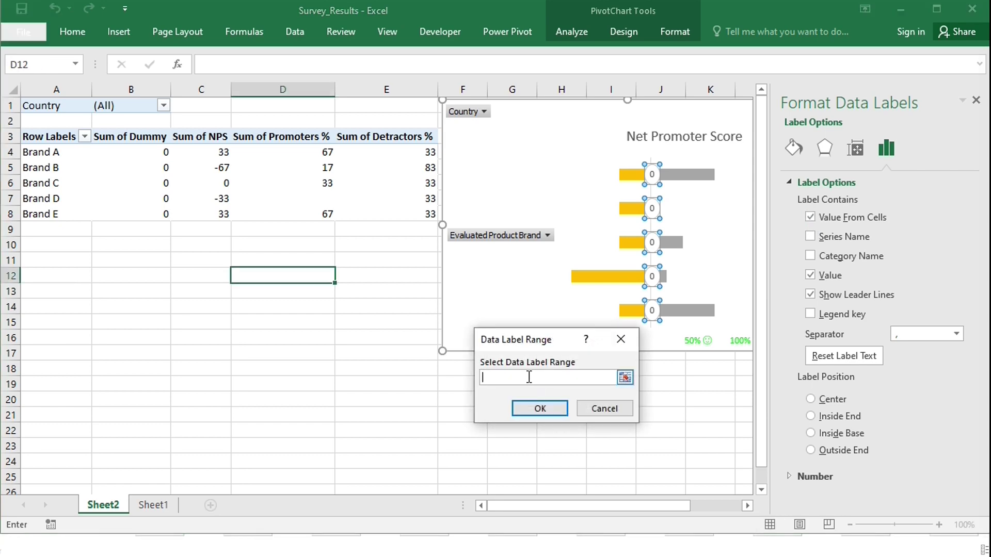
text(=Sheet2!labels)
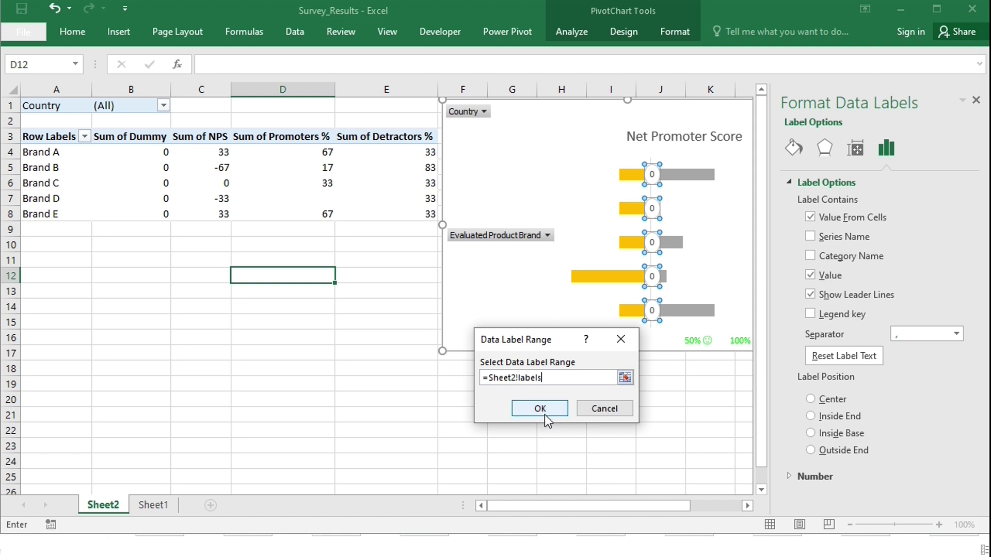
click(542, 412)
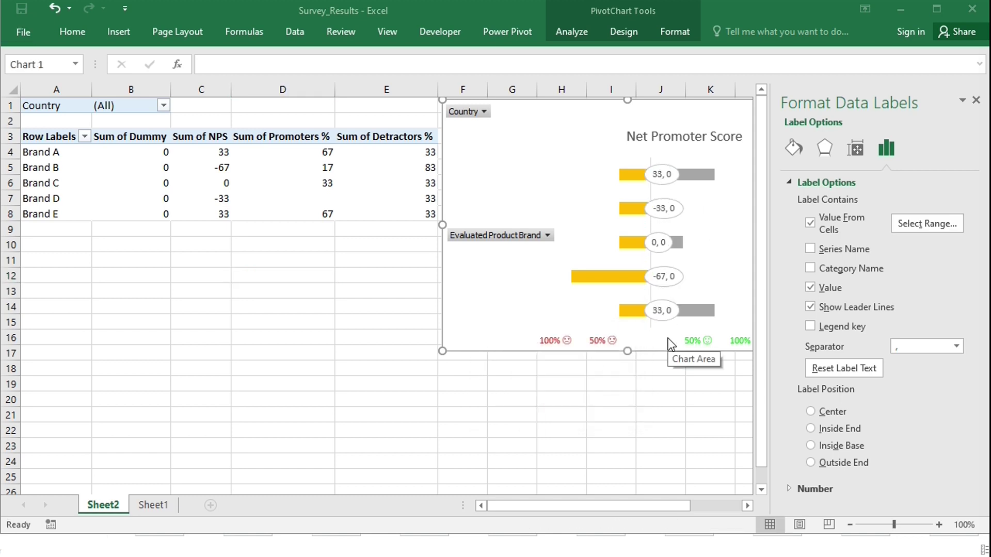
click(977, 104)
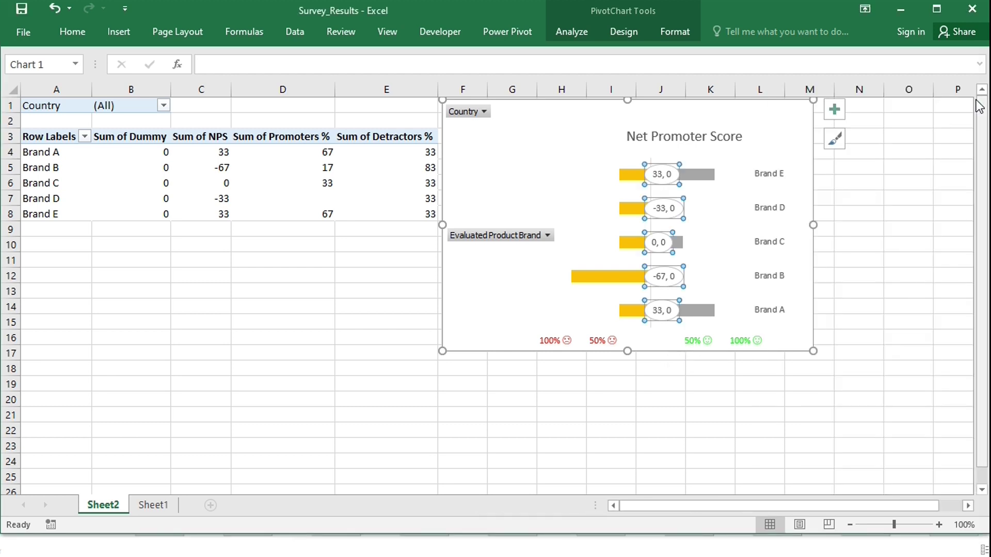
Nudge the Brand E label left and clone its position to all data labels.
click(667, 180)
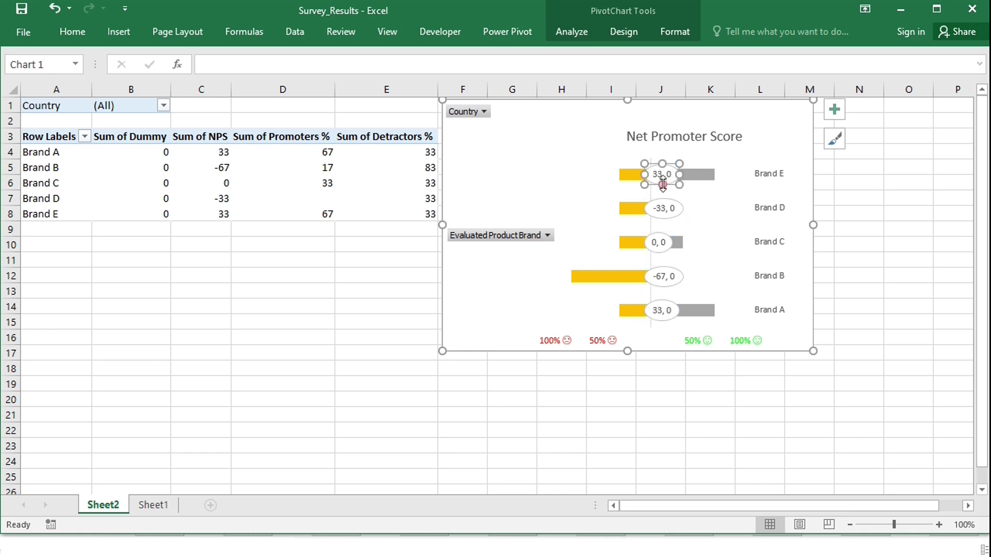
drag(670, 180, 660, 181)
double_click(660, 181)
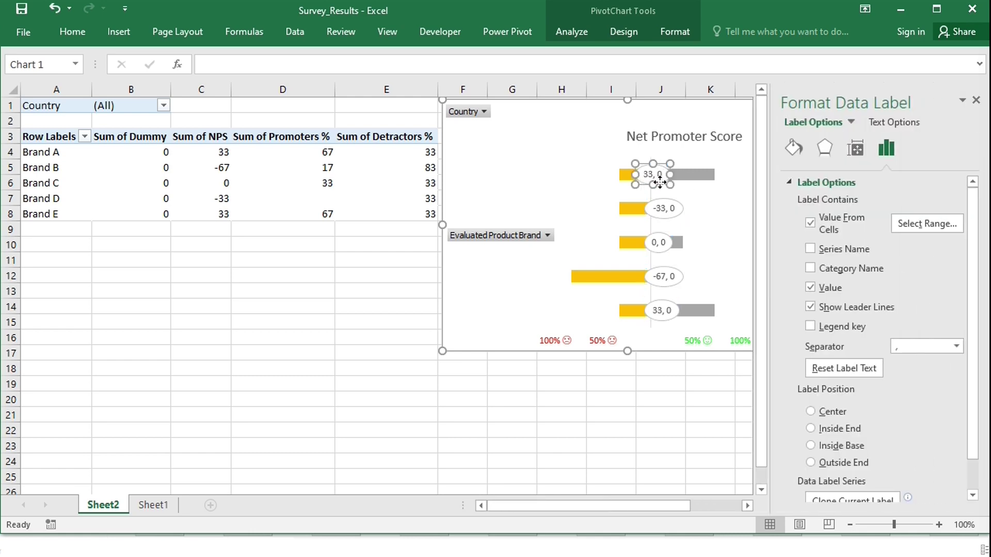
click(858, 495)
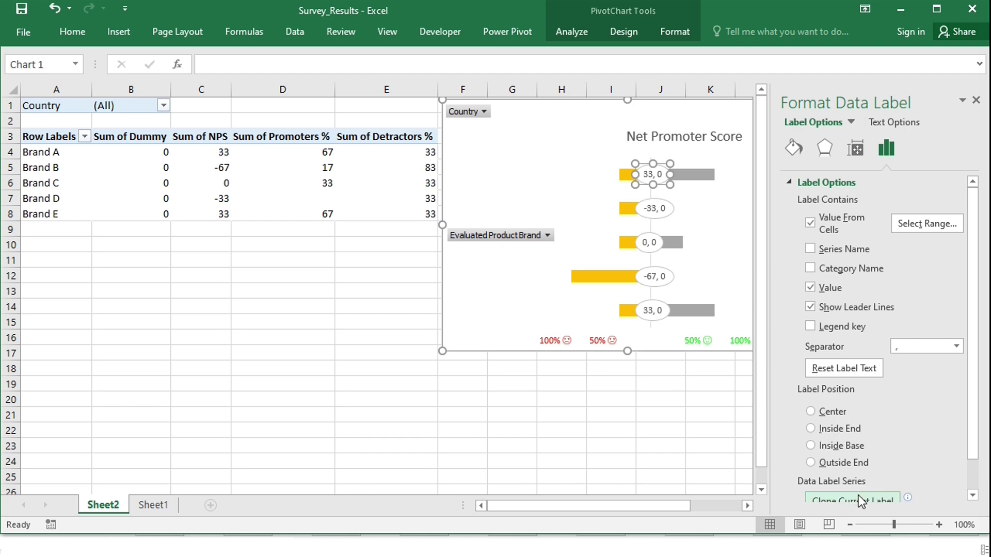
click(977, 100)
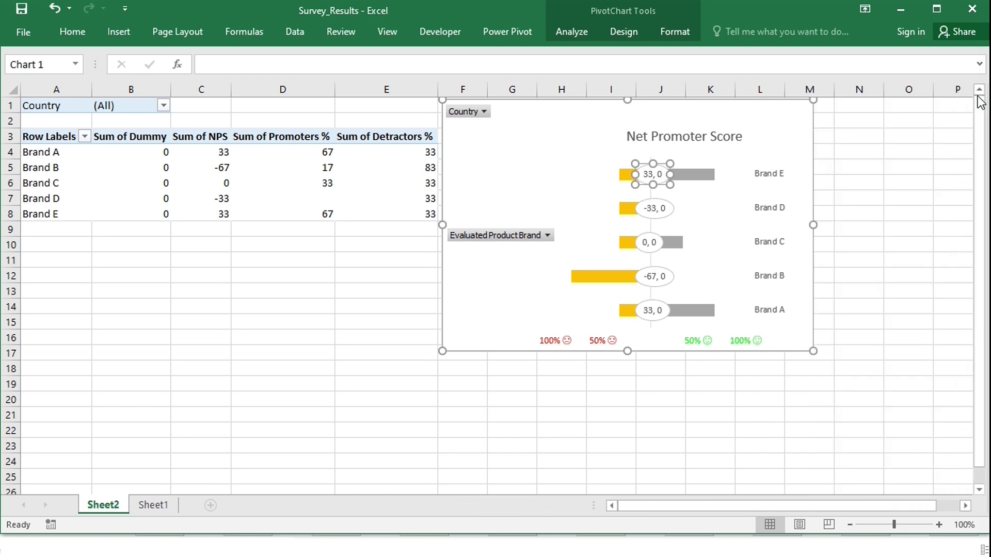
click(900, 215)
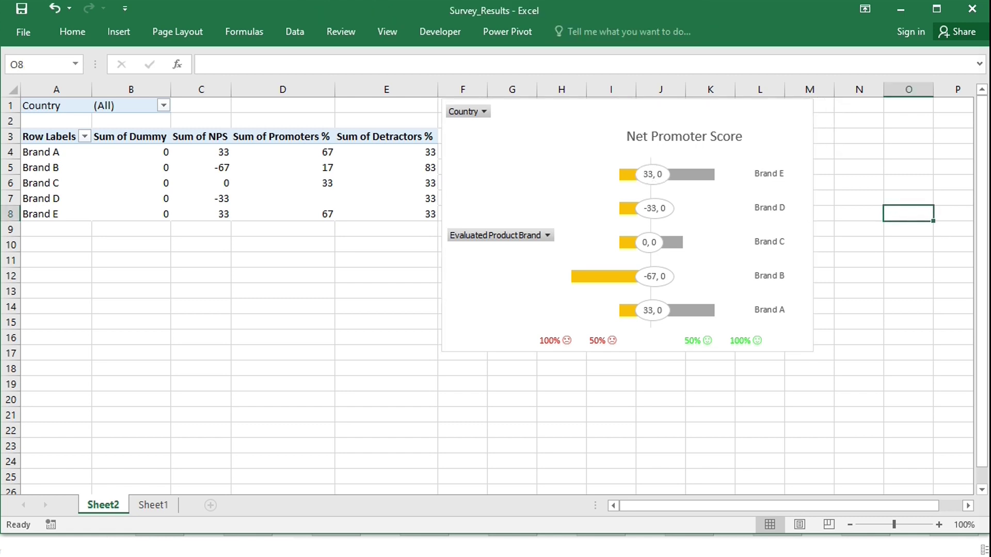
Untick Value so the data labels show only the NPS number.
click(652, 248)
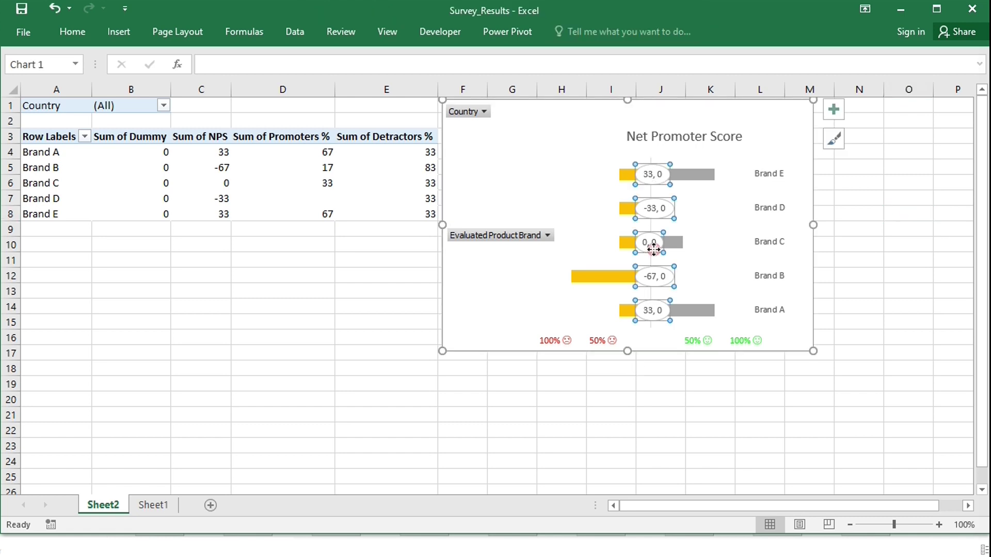
double_click(653, 249)
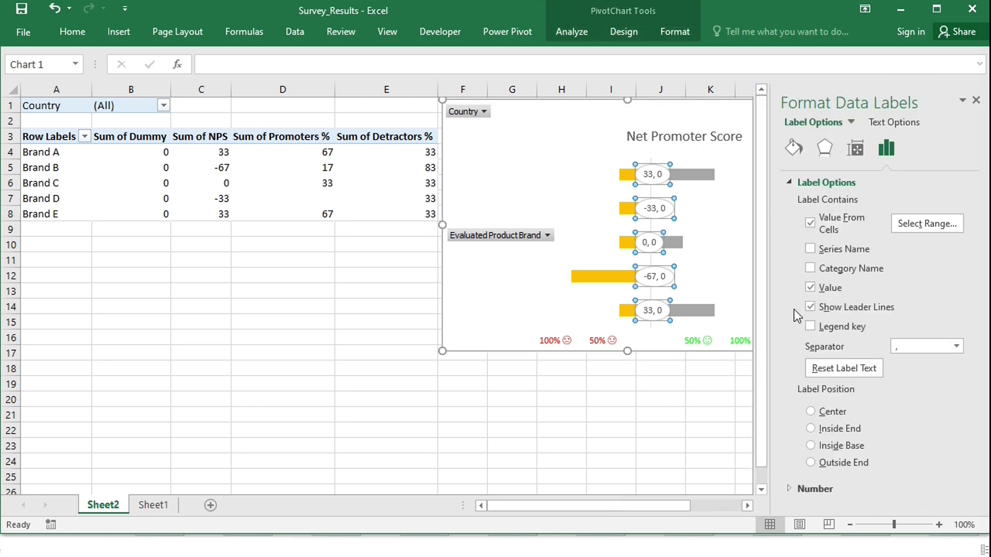
click(810, 288)
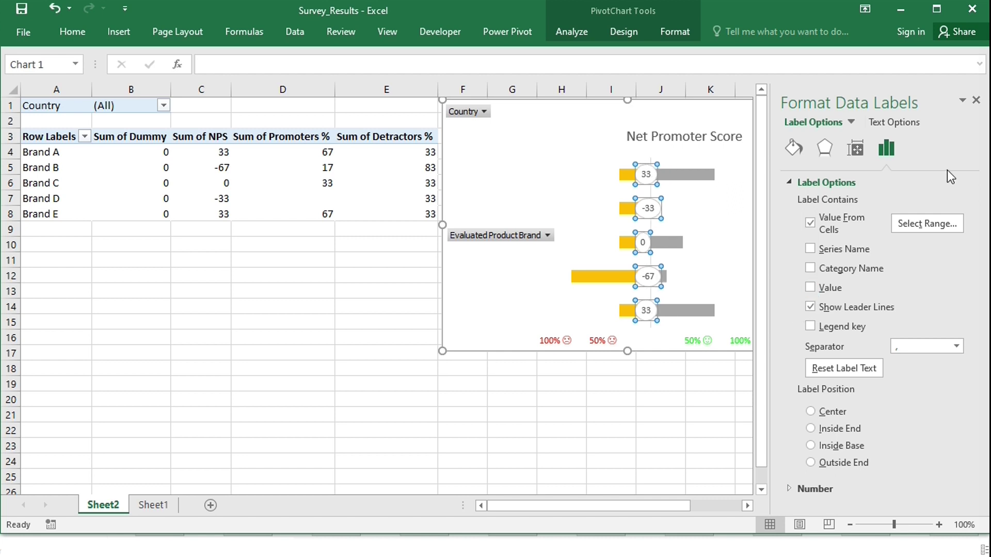
click(975, 101)
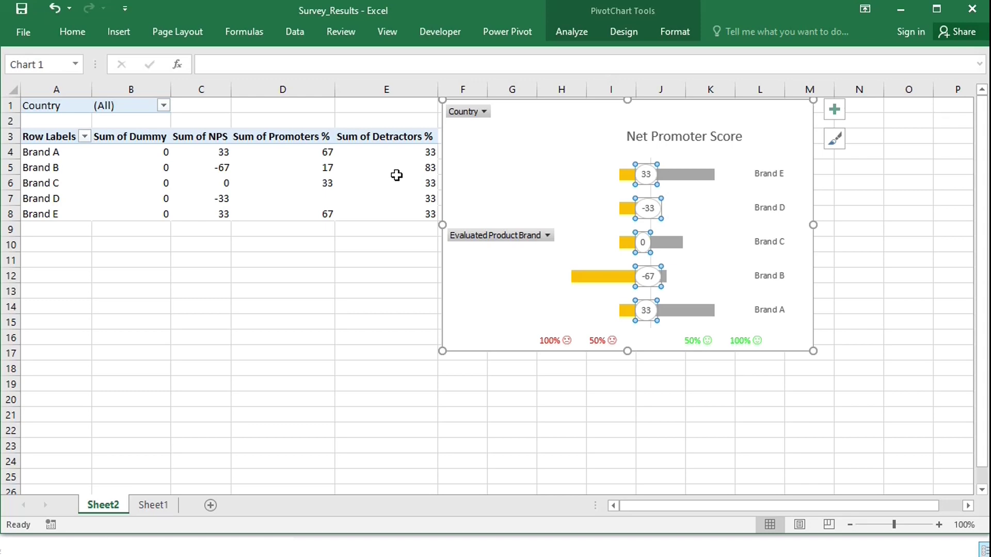
Sort the brand rows ascending by Sum of NPS, putting Brand B (-67) first.
click(78, 152)
right_click(77, 152)
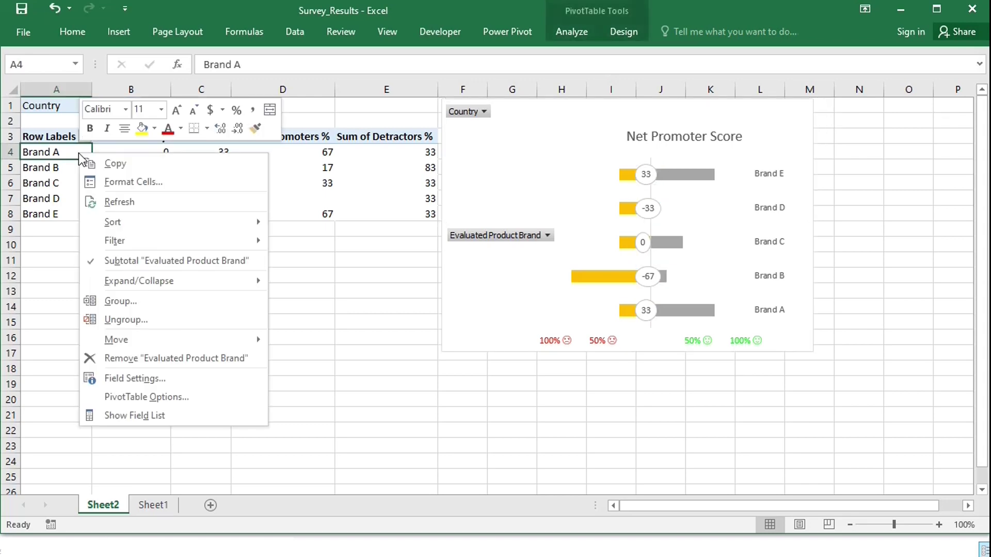
mouse_move(148, 224)
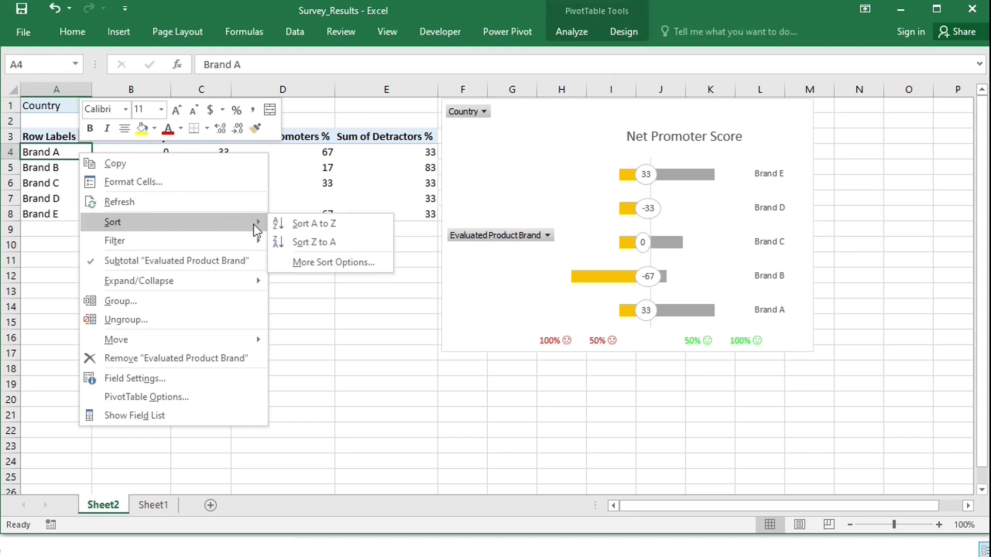
click(327, 263)
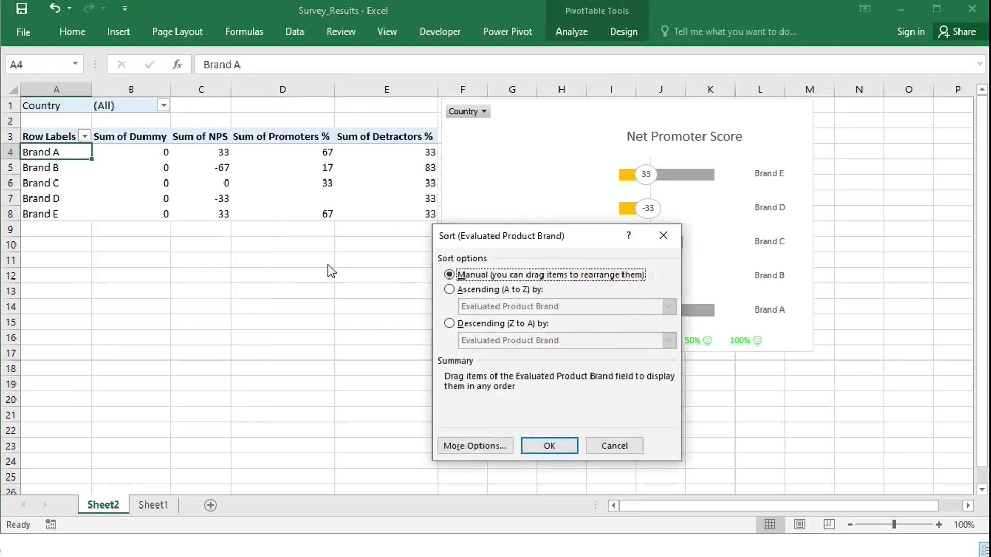
click(449, 290)
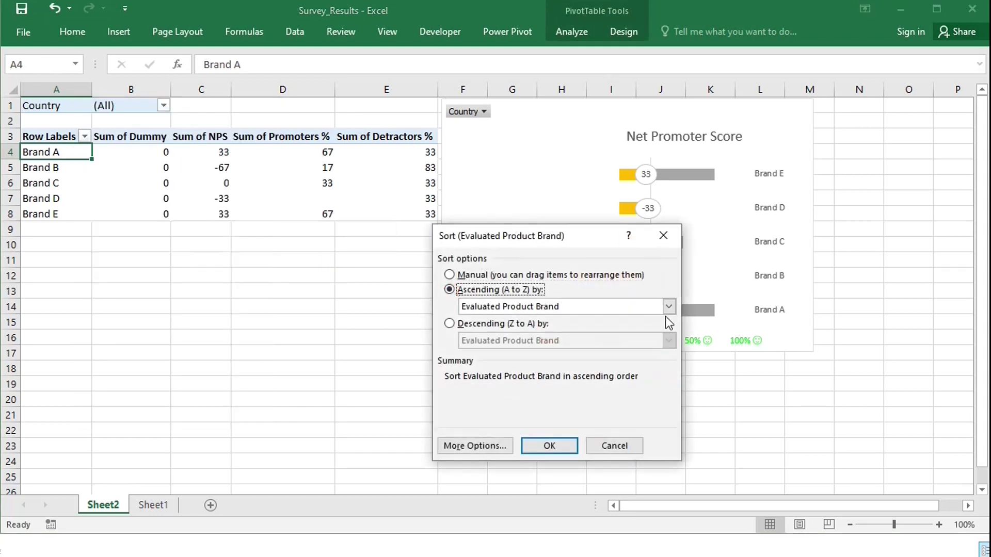
click(668, 307)
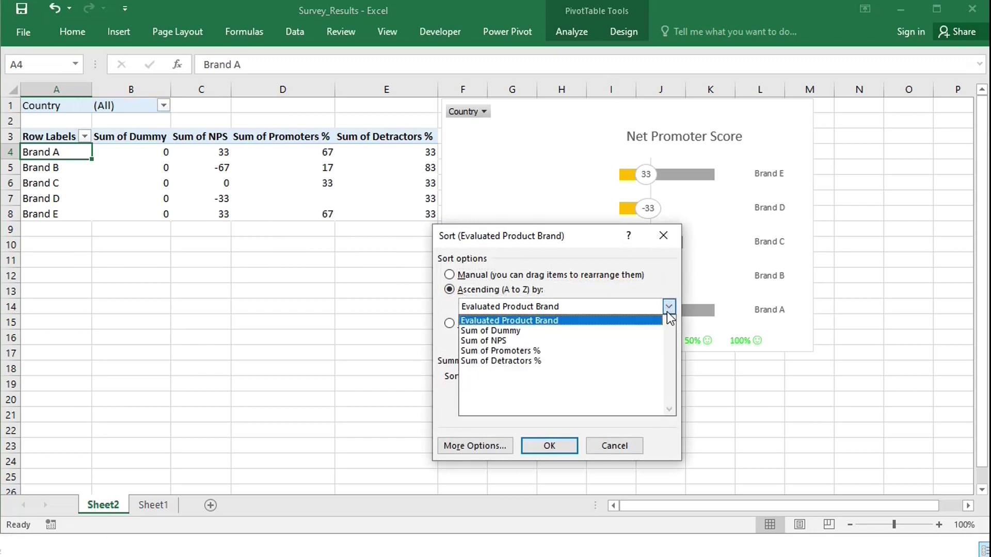
click(491, 341)
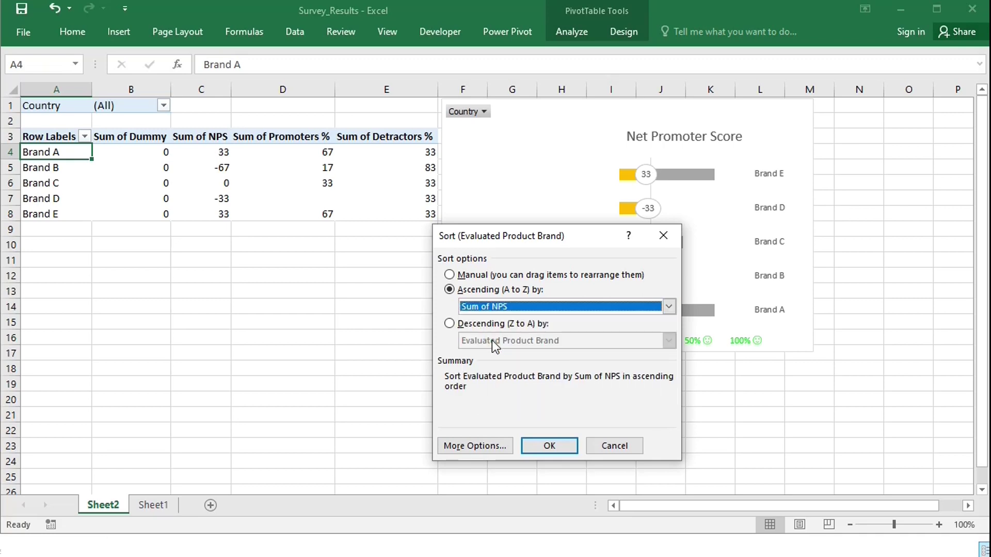
click(549, 446)
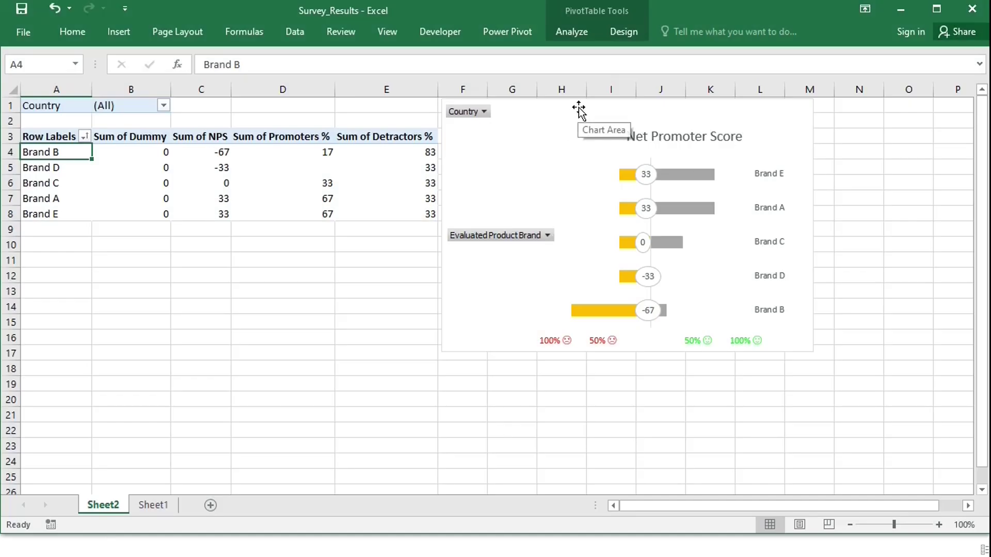
Drag the chart slightly down, then enter 'Target' in G1 and 1 in H1.
click(579, 133)
drag(579, 133, 579, 156)
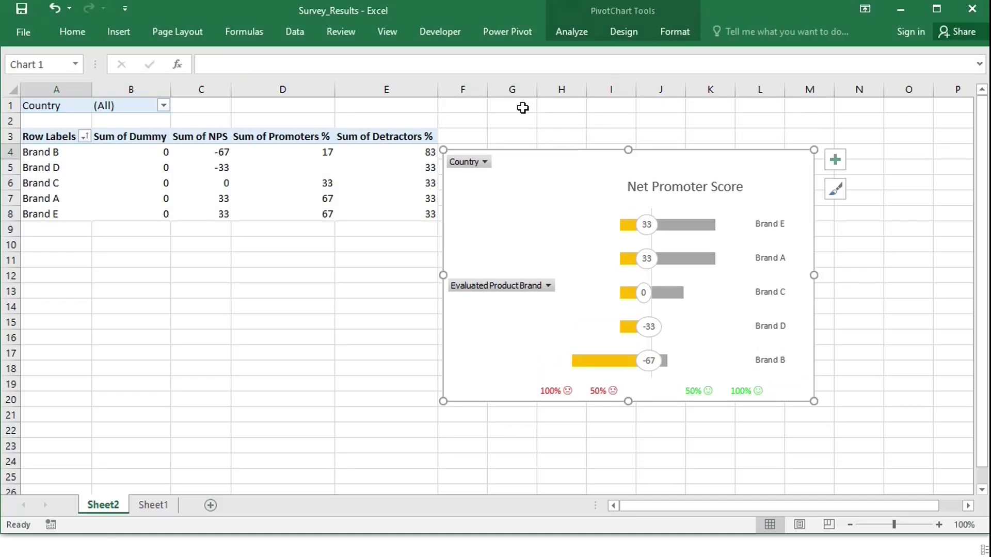
click(526, 108)
text(Target)
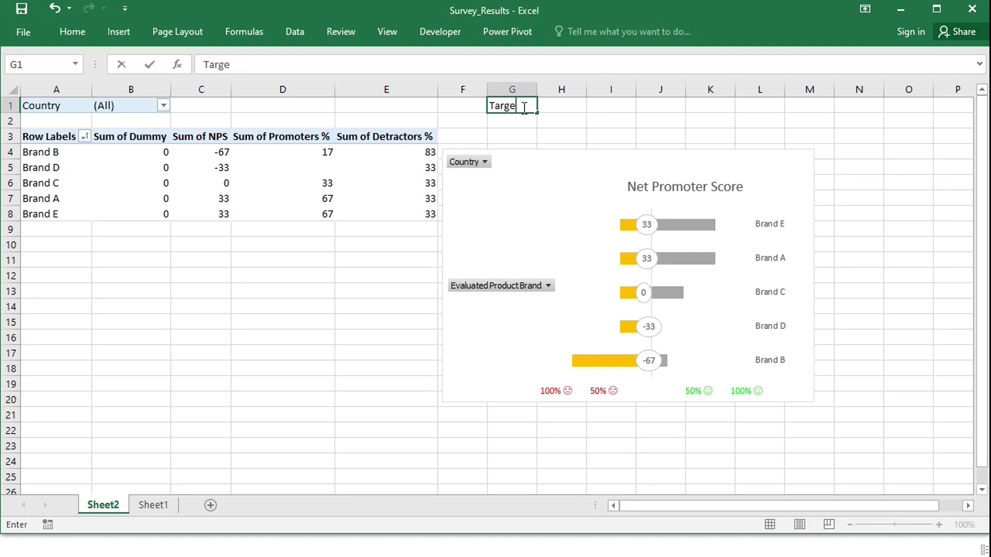
click(559, 106)
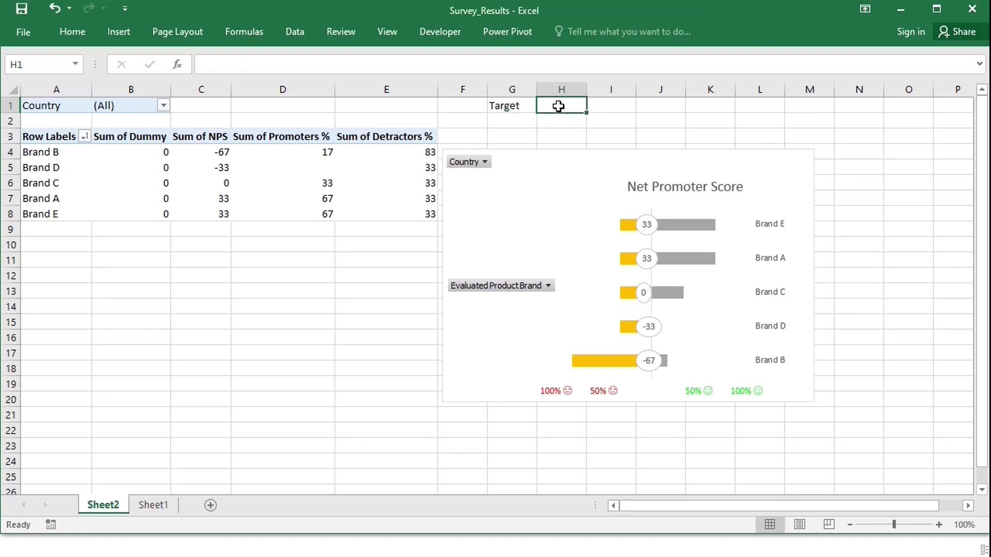
text(1)
key(Return)
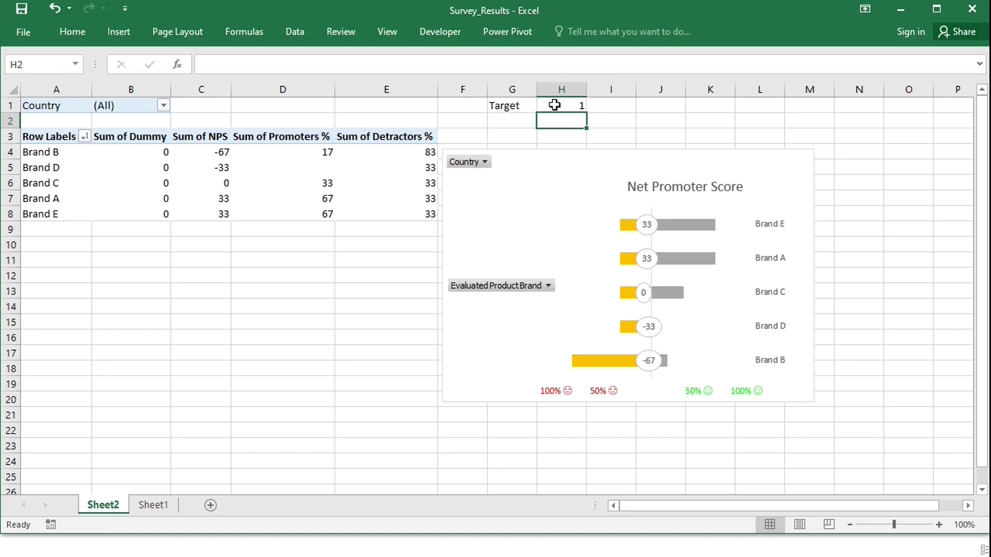
Paste the Worksheet_Change label-colouring macro into the sheet's code module, using the Change event.
key(alt+F11)
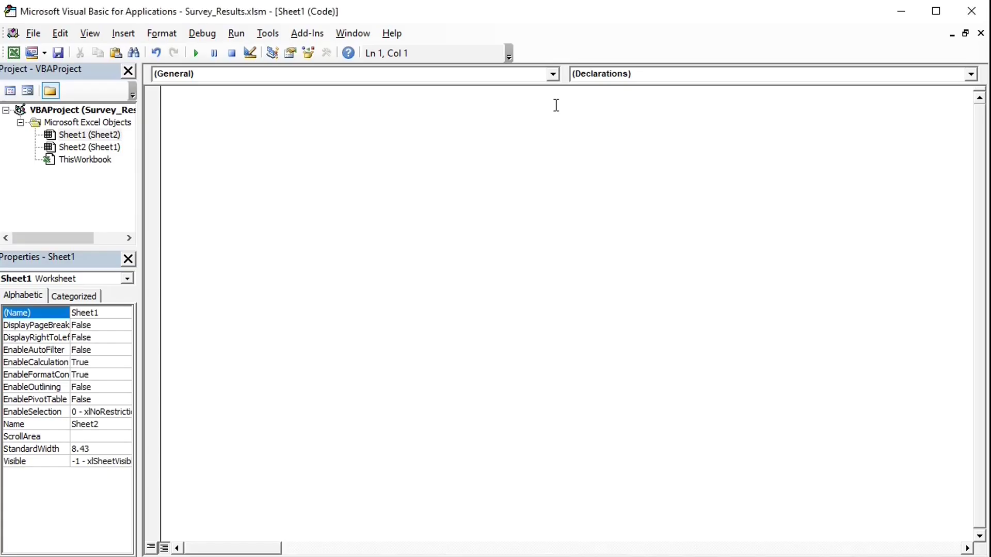
double_click(82, 136)
text(Option Explicit Private Sub Worksheet_Change(ByVal Target As Range)      Dim mychart As Chart     Dim labelseries As Series     Dim valueseries As Series     Dim p As Integer     Dim n As Double      Set mychart = ActiveSheet.ChartObjects("Chart 1").Chart     Set labelseries = mychart.SeriesCollection(1)     Set valueseries = mychart.SeriesCollection(2)     n = ActiveSheet.Range("h1").Value      For p = 1 To labelseries.Points.Count         If valueseries.Values(p) >= n Then             labelseries.DataLabels(p).Format.Fill.ForeColor.RGB = RGB(66, 212, 14)         Else             labelseries.DataLabels(p).Format.Fill.ForeColor.RGB = RGB(255, 79, 37)         End If     Next p  End Sub)
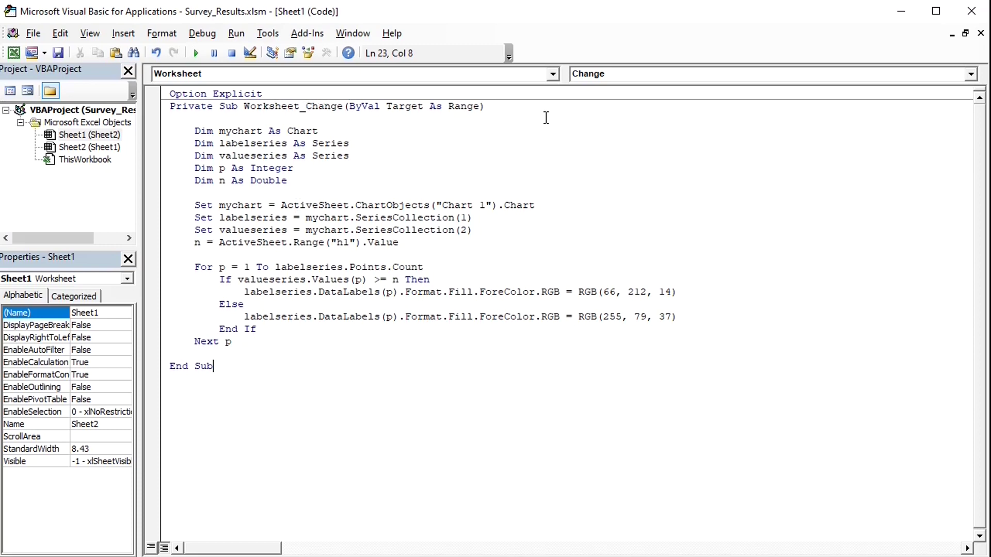
click(970, 75)
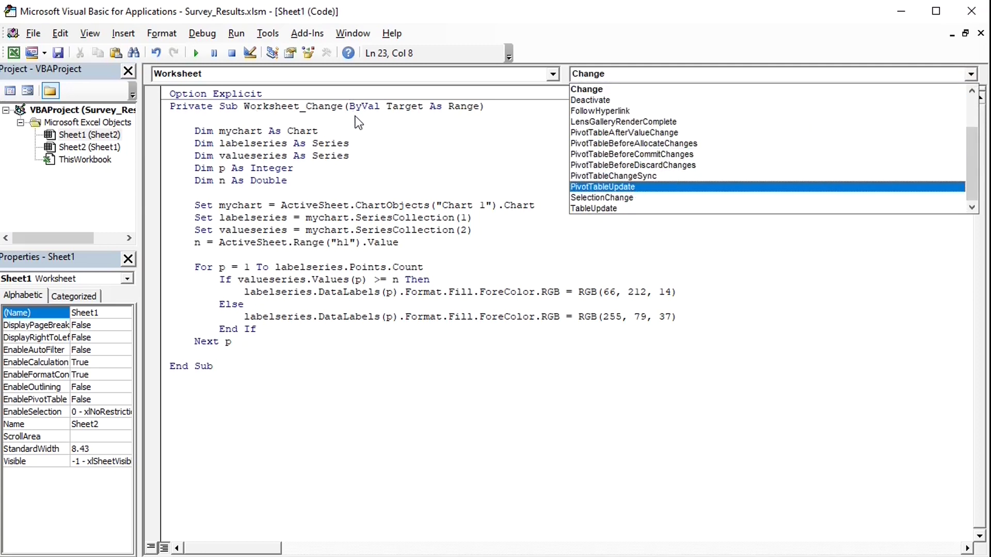
click(362, 146)
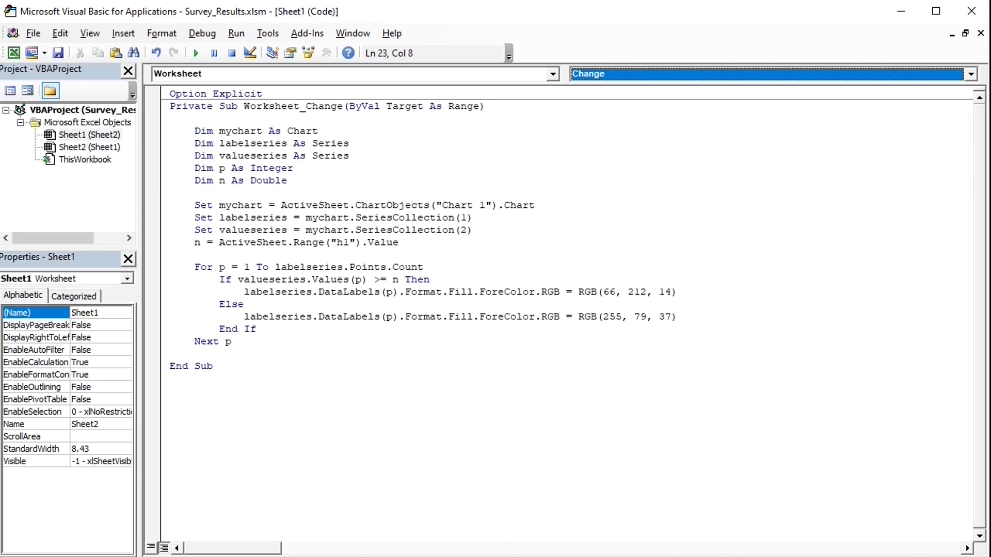
click(213, 366)
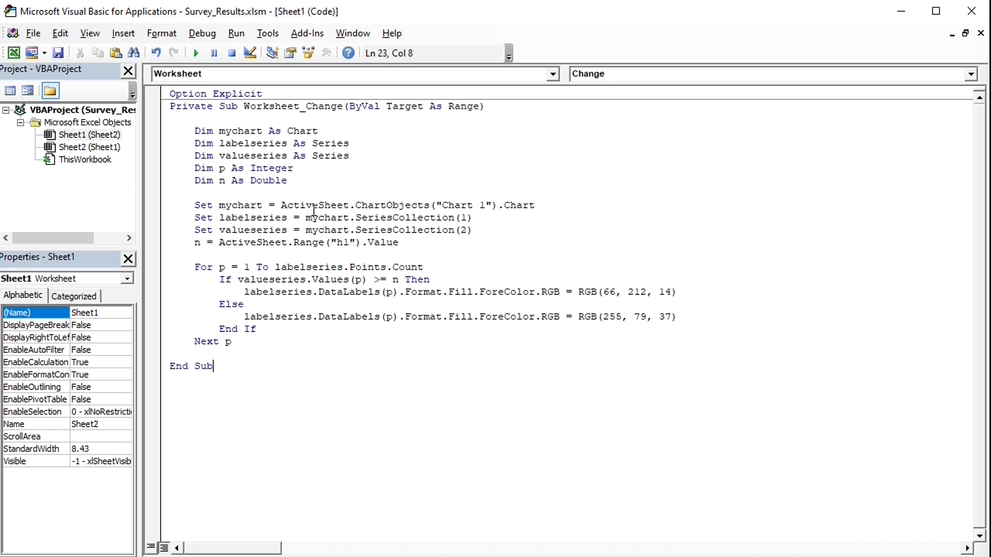
key(alt+F11)
click(565, 170)
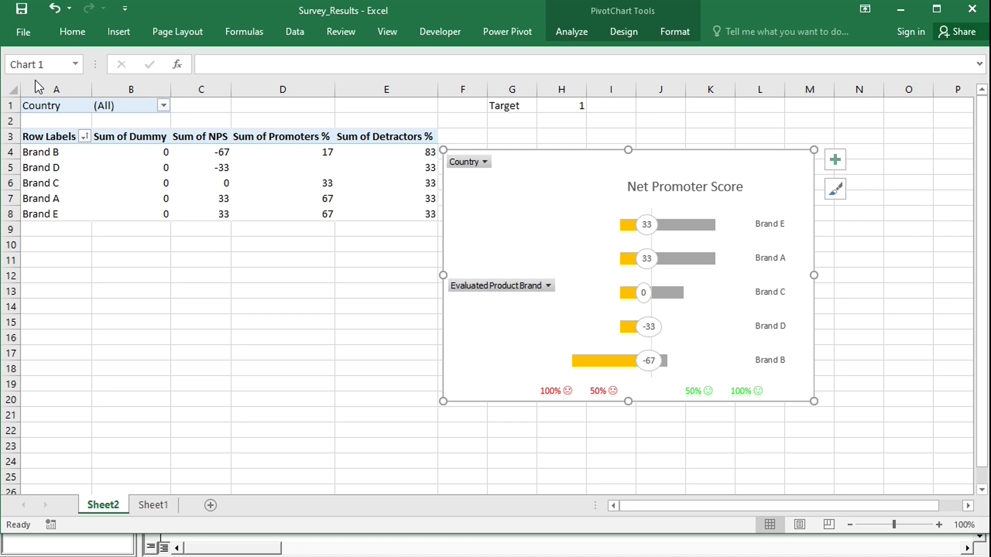
key(alt+F11)
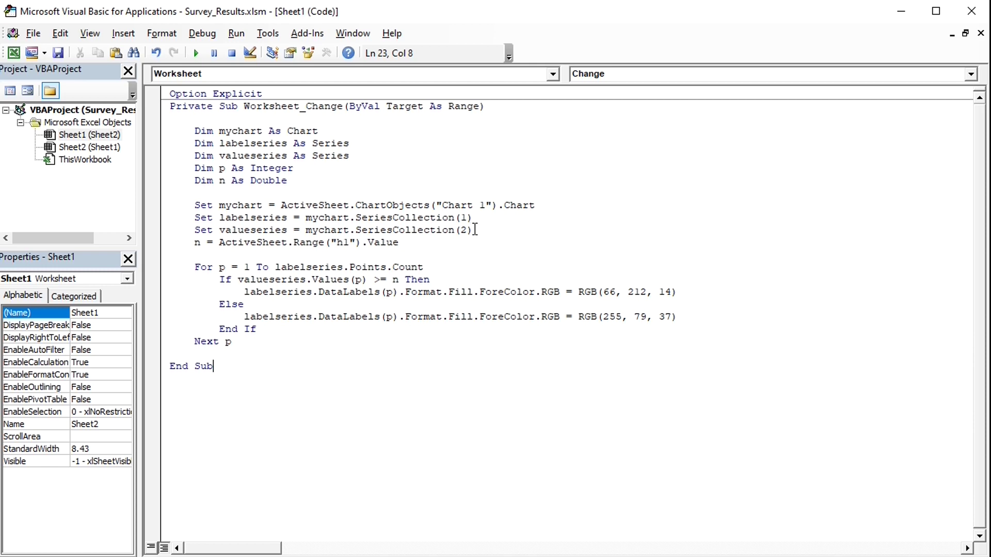
key(alt+F11)
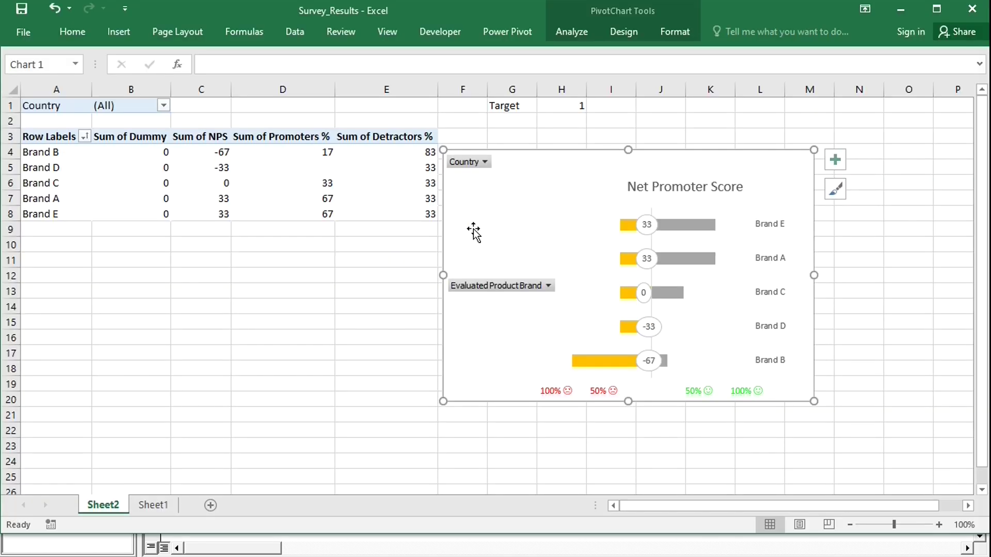
click(694, 225)
click(695, 225)
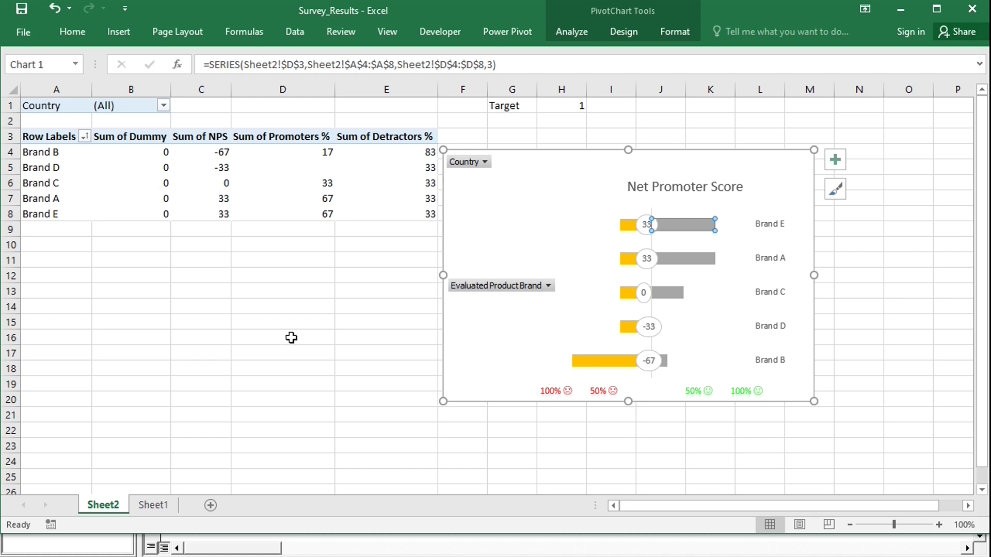
key(alt+F11)
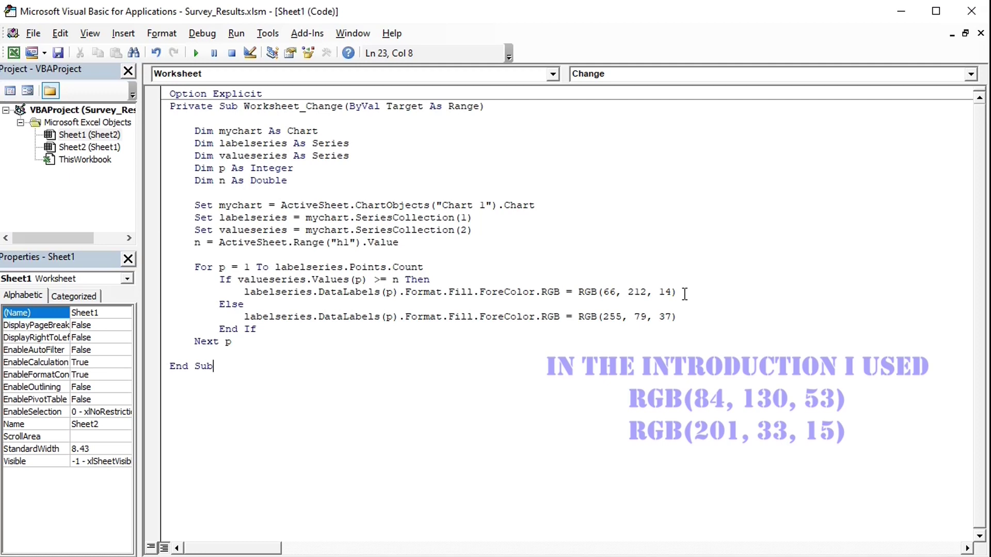
key(alt+F11)
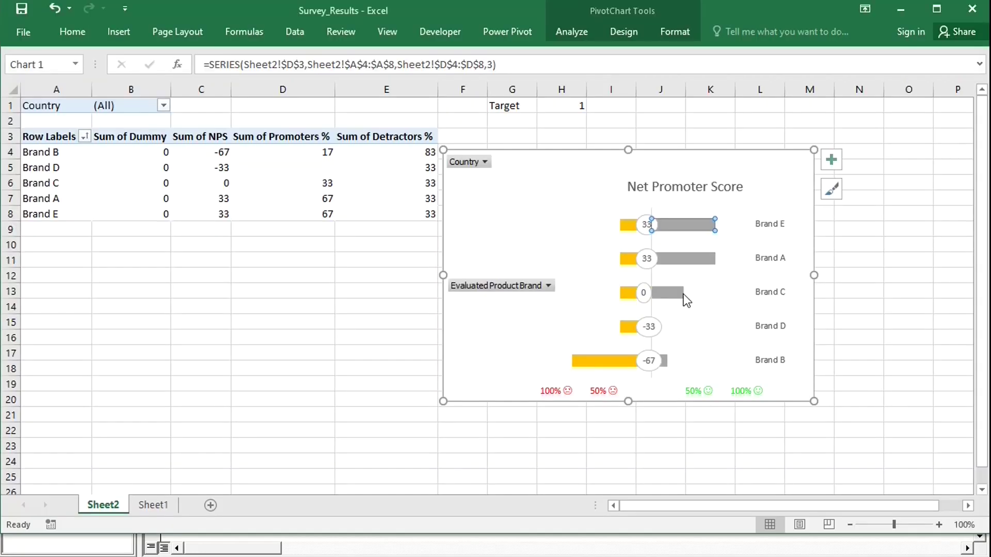
click(67, 36)
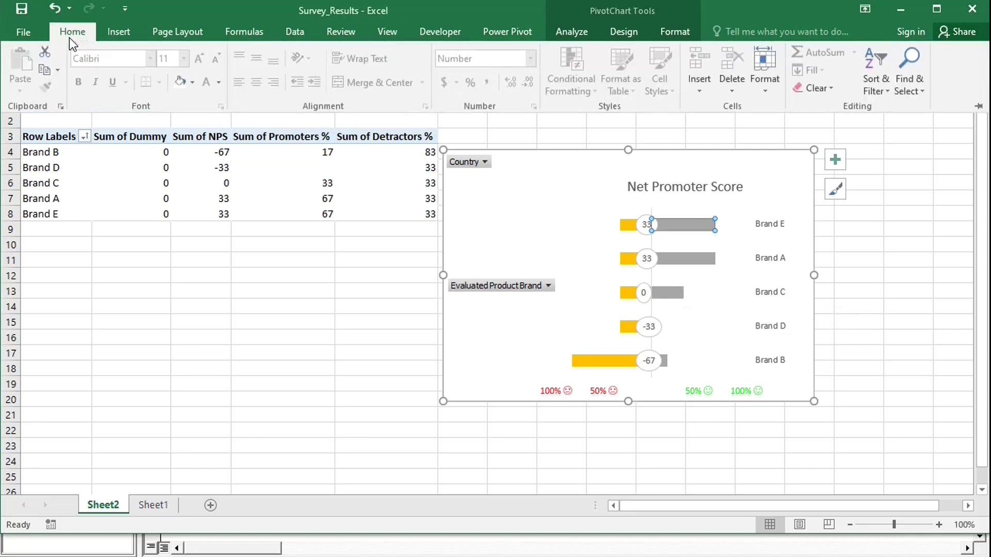
click(192, 83)
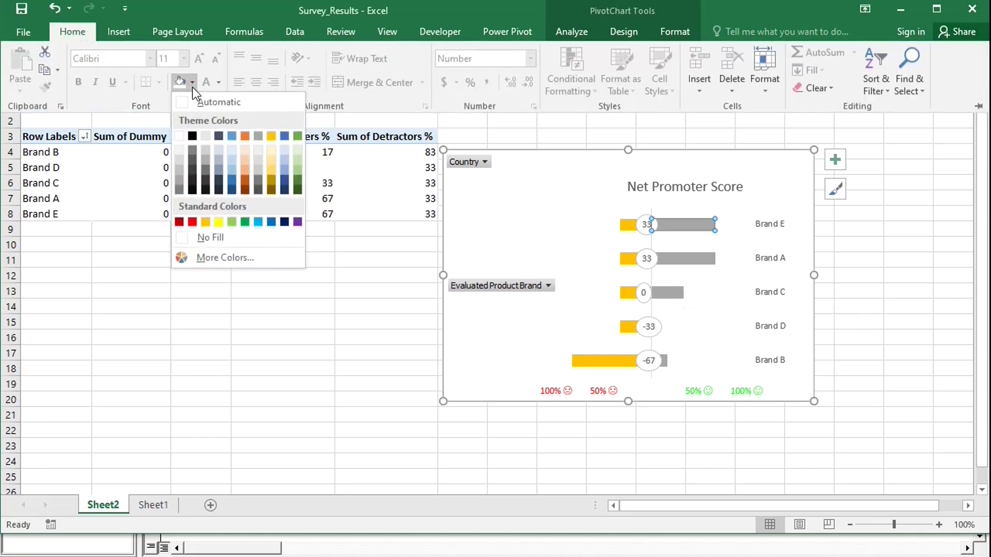
click(222, 256)
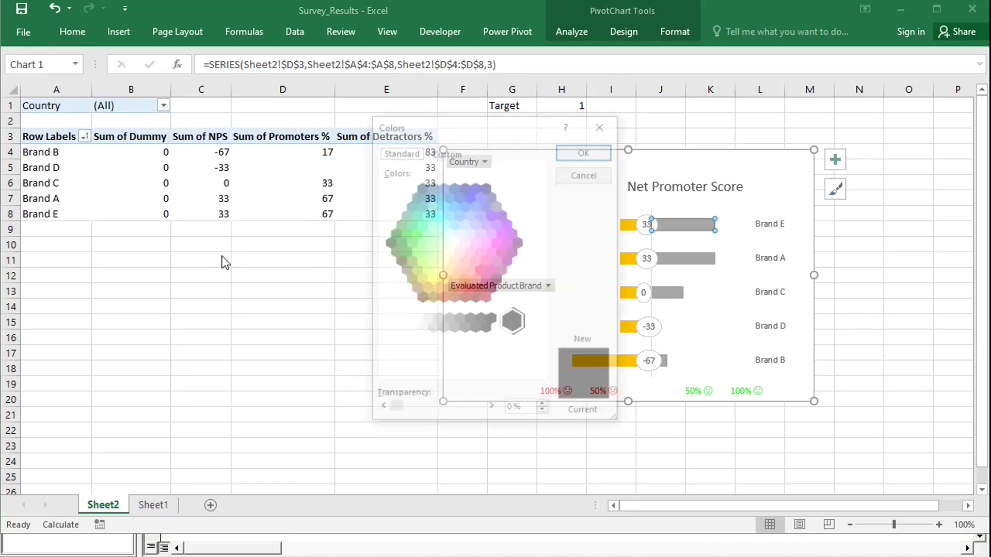
click(447, 152)
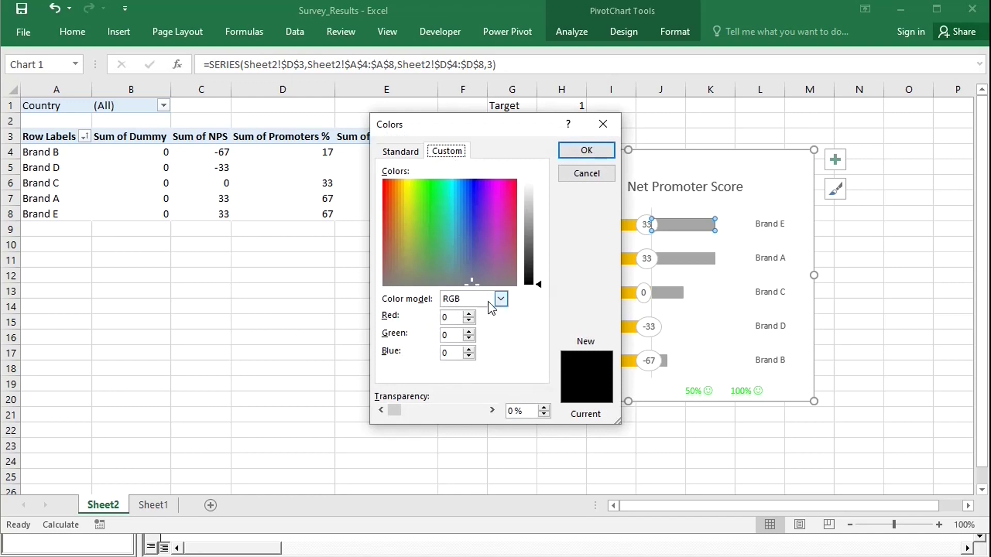
click(455, 316)
text(255)
key(BackSpace)
key(BackSpace)
text(55)
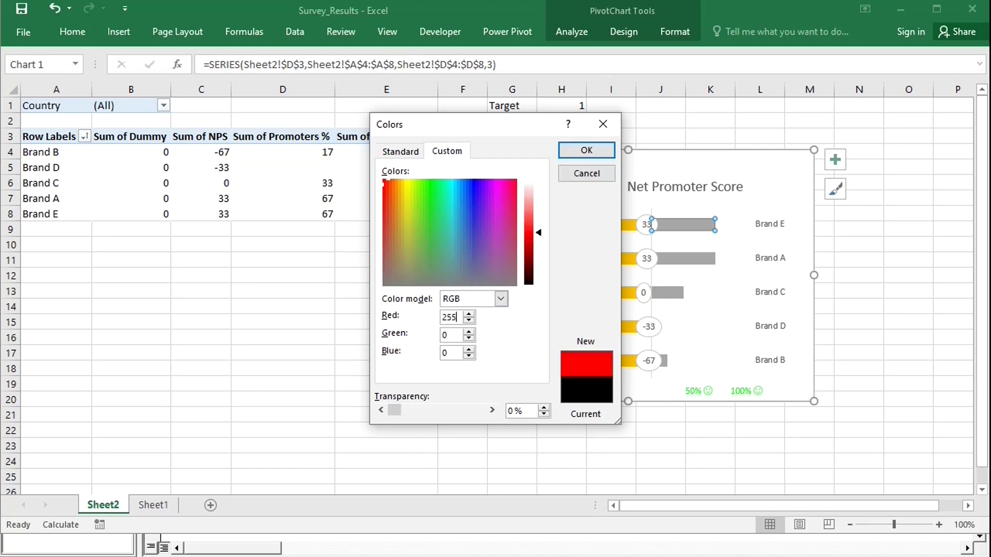
click(597, 172)
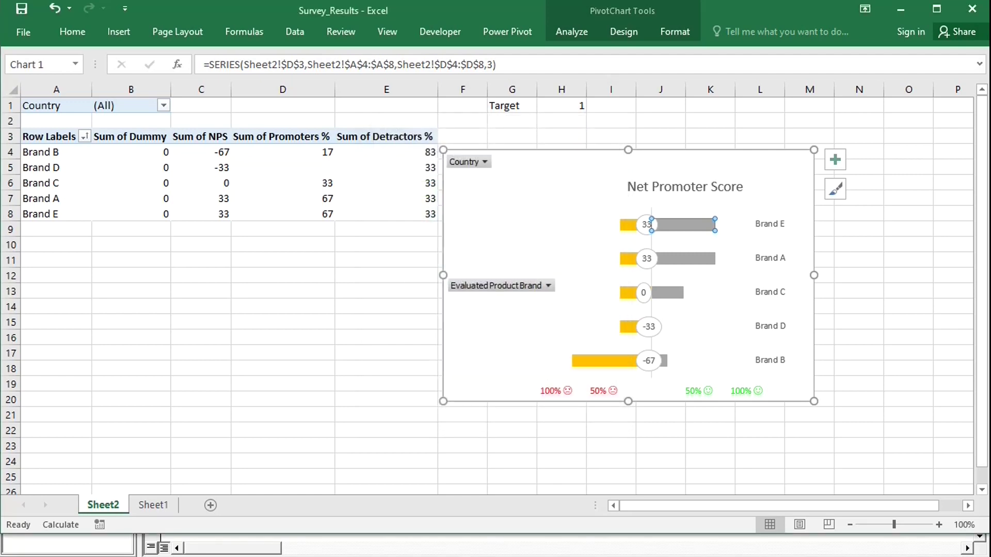
Enter 0 as the Target in H1, turning labels green for 33, 33, 0 and red for -33, -67.
click(565, 106)
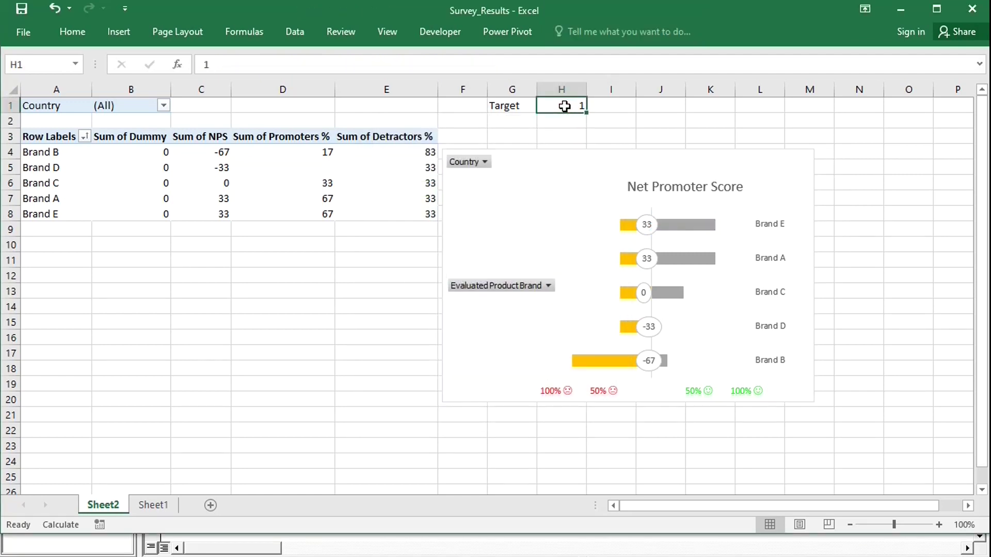
text(0)
key(Return)
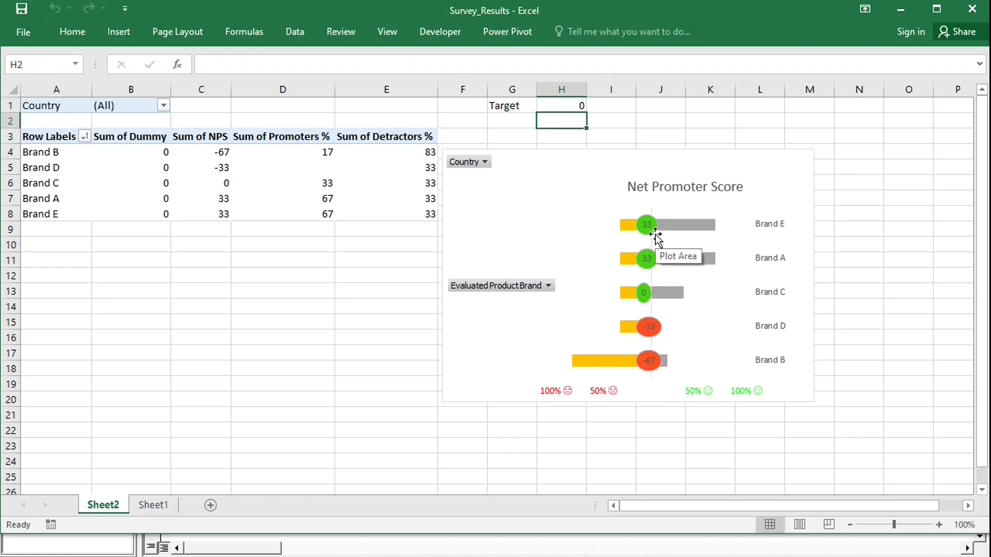
Fill the Detractors bars with light orange.
click(624, 225)
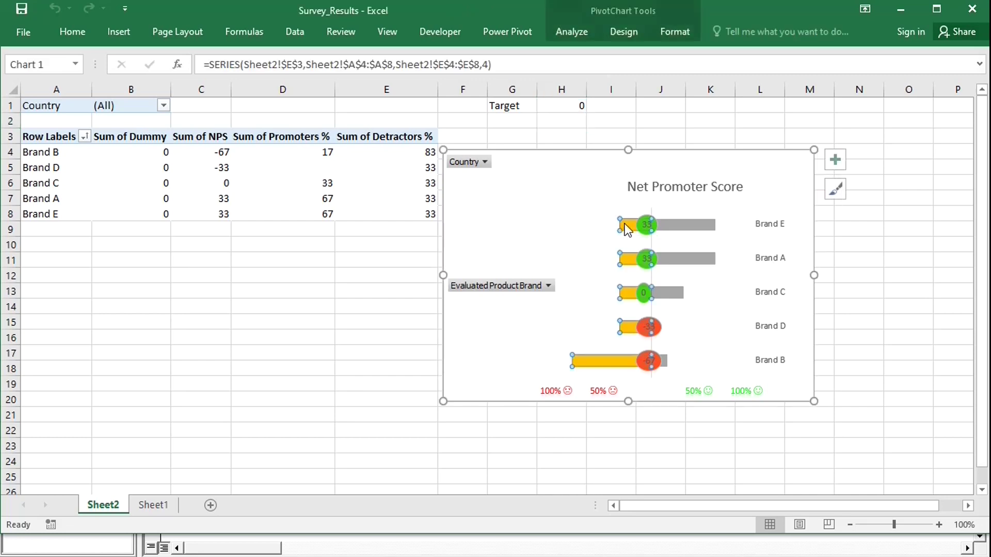
click(66, 30)
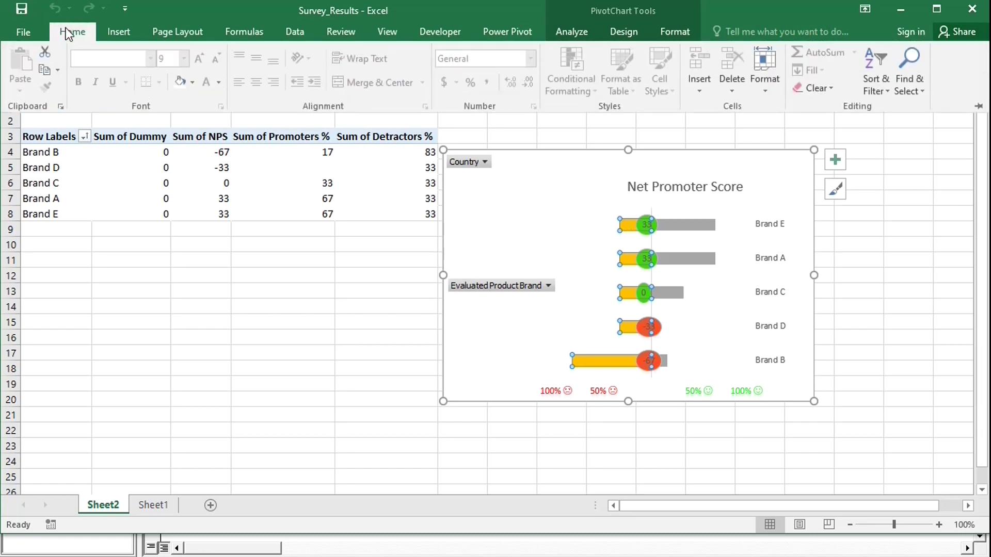
click(195, 85)
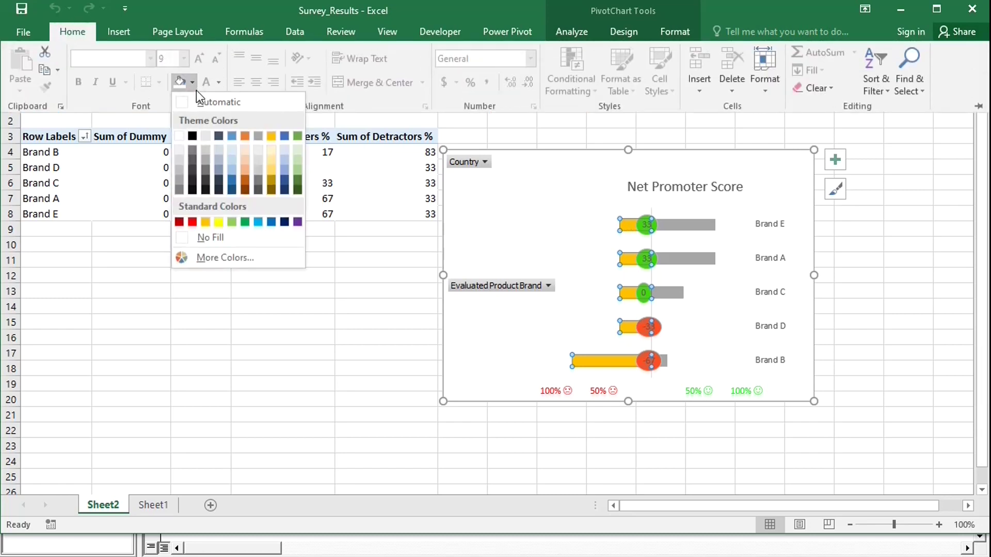
click(243, 169)
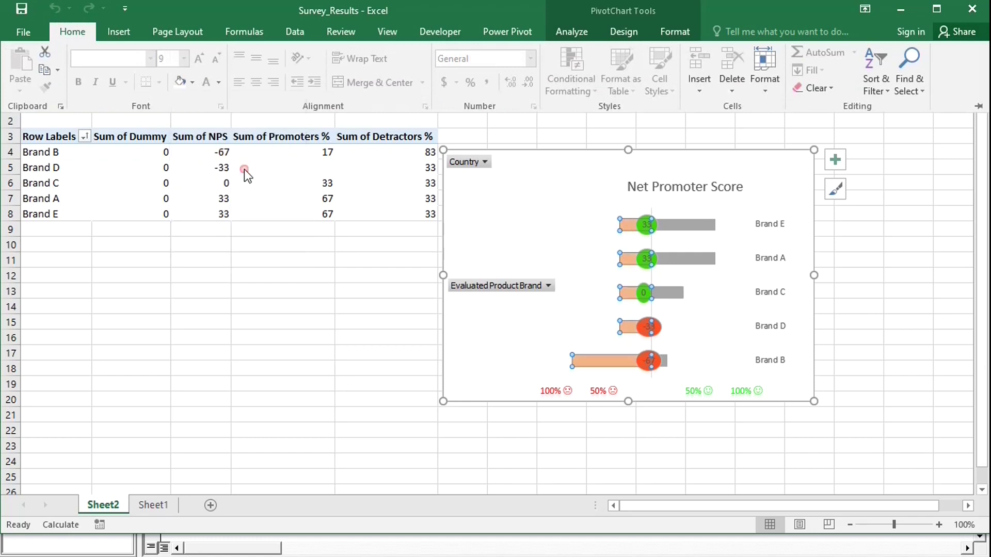
click(691, 224)
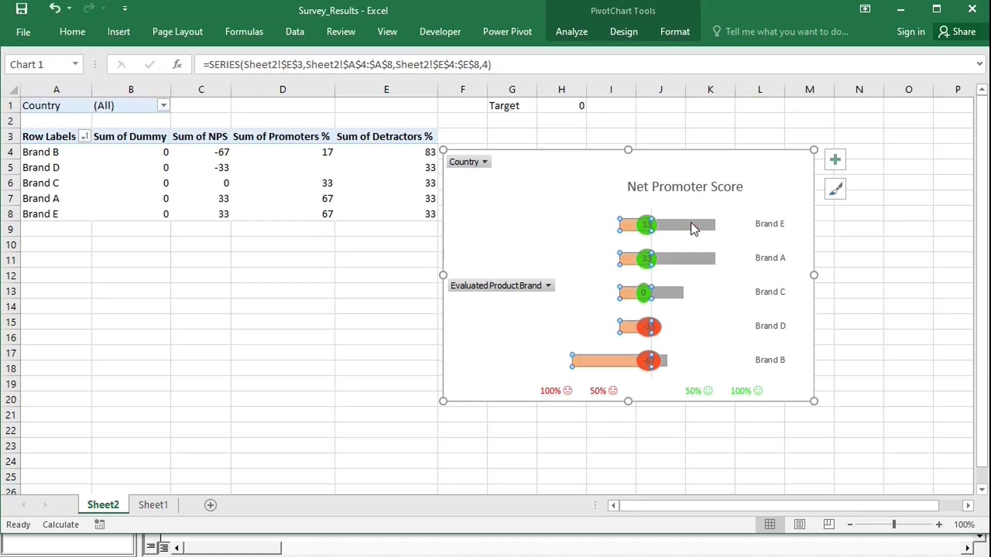
Fill the Promoters bars with light green.
click(691, 224)
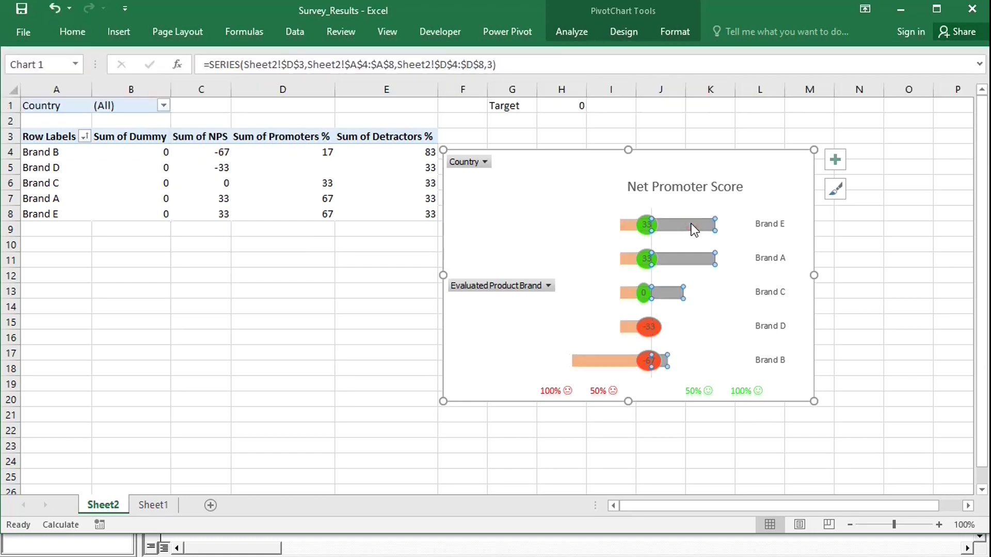
click(74, 32)
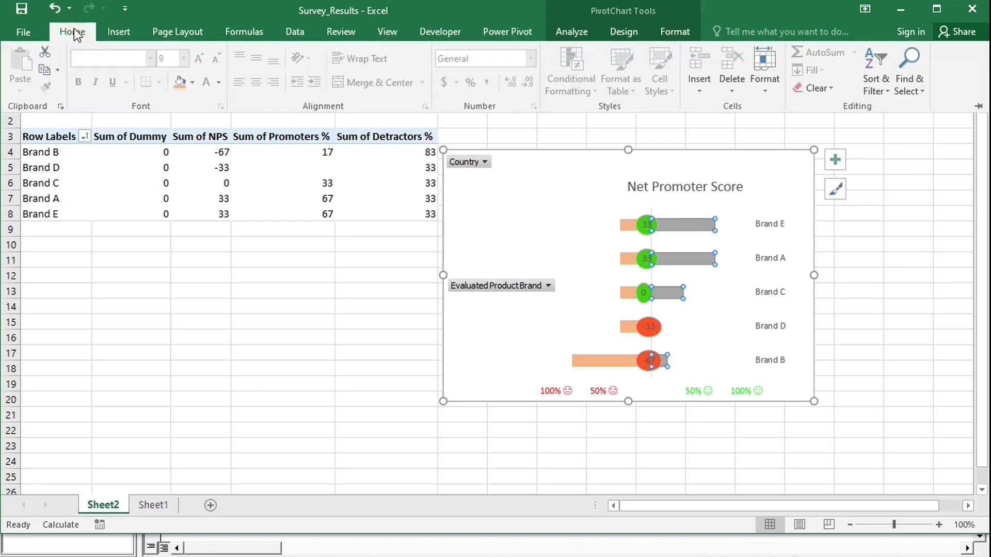
click(193, 83)
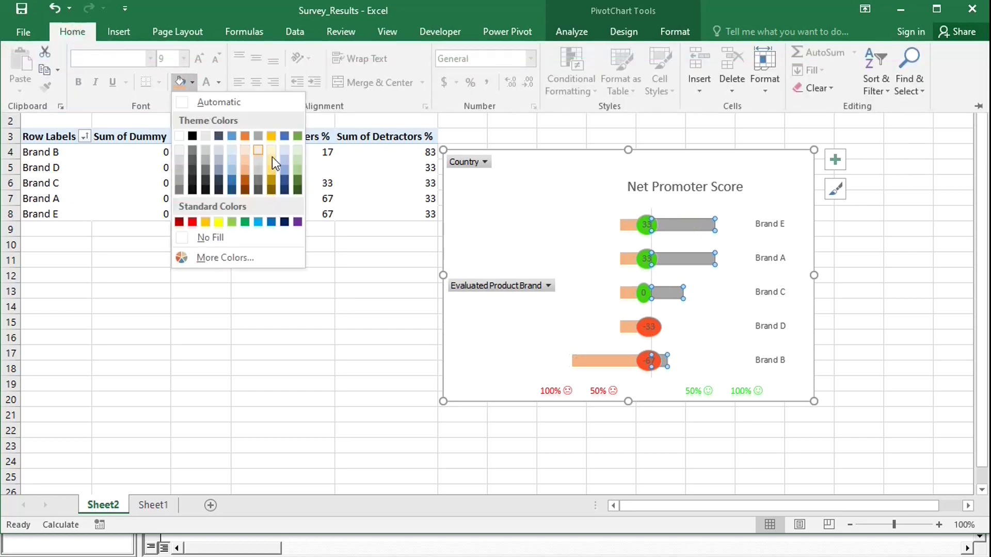
click(298, 171)
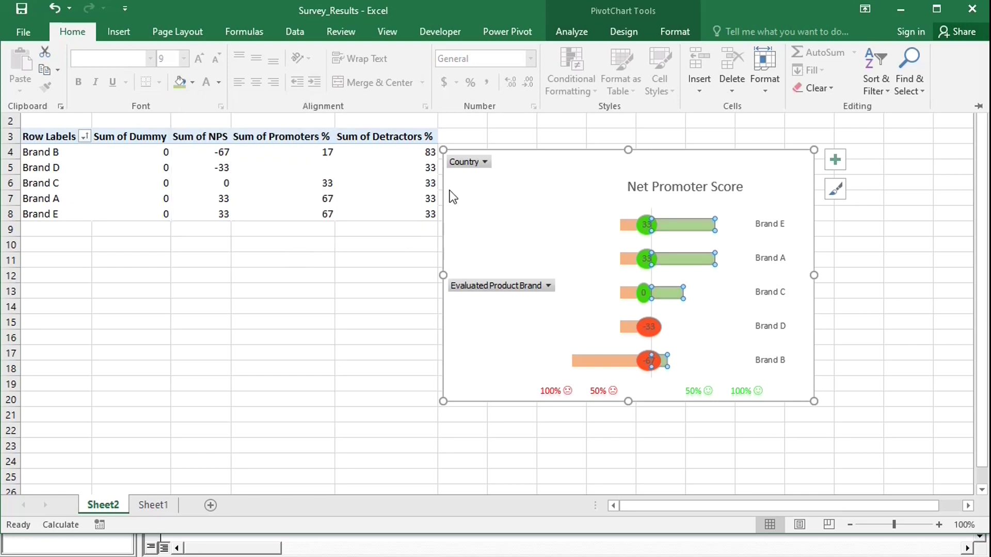
Insert a Country slicer for the PivotTable.
click(402, 173)
click(577, 31)
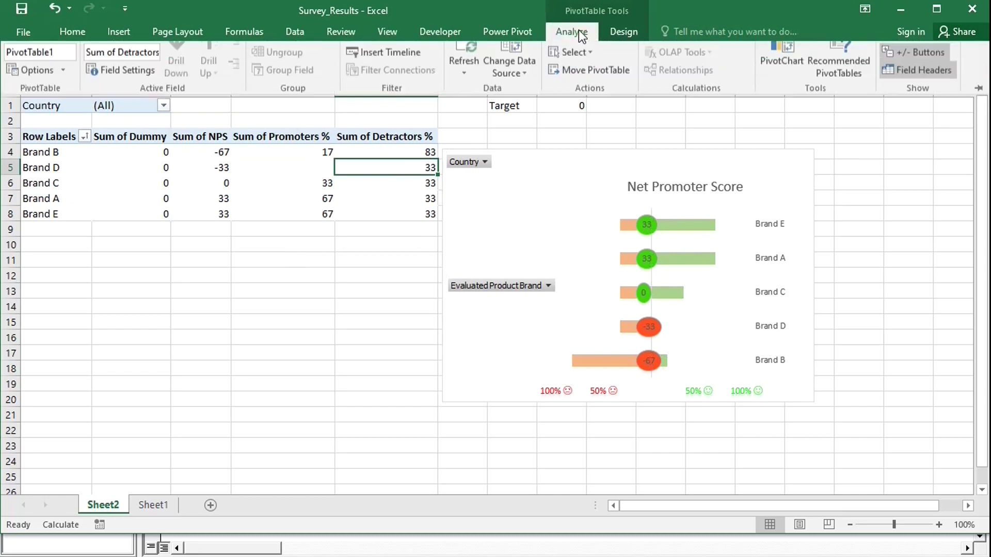
click(382, 54)
click(421, 190)
click(489, 461)
Shrink the Country slicer, place it at the chart's top-left corner, and apply an orange style.
drag(580, 401, 539, 279)
drag(482, 200, 489, 153)
click(570, 33)
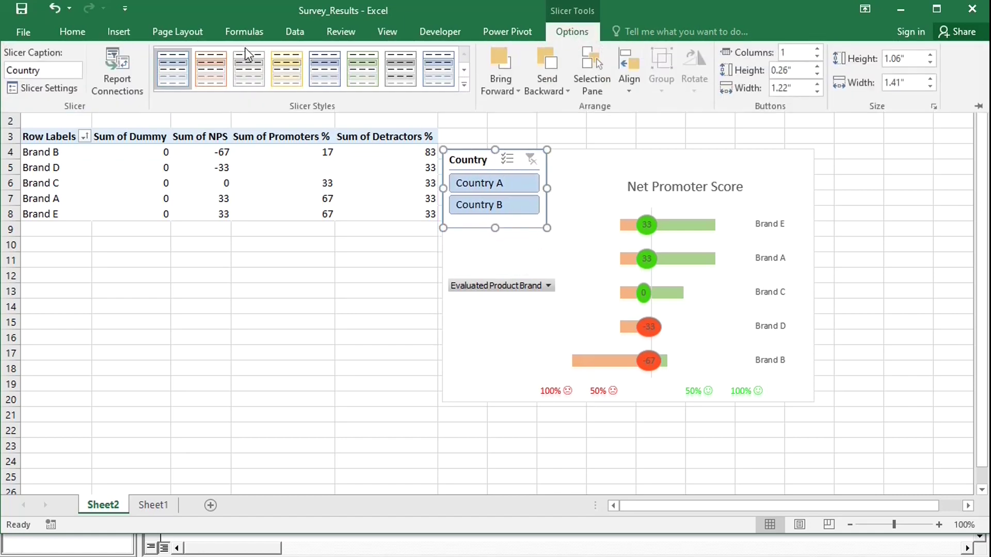
click(221, 66)
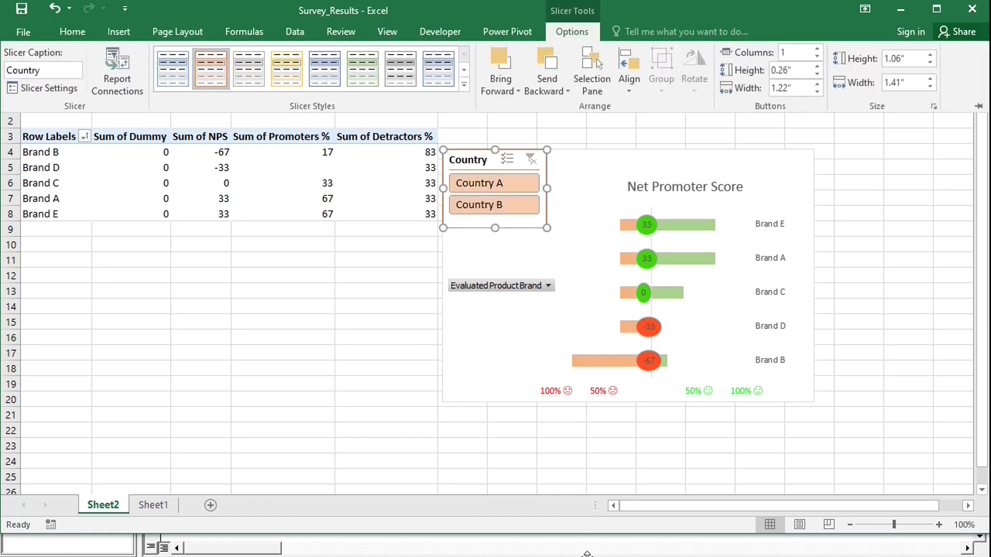
key(ctrl+F1)
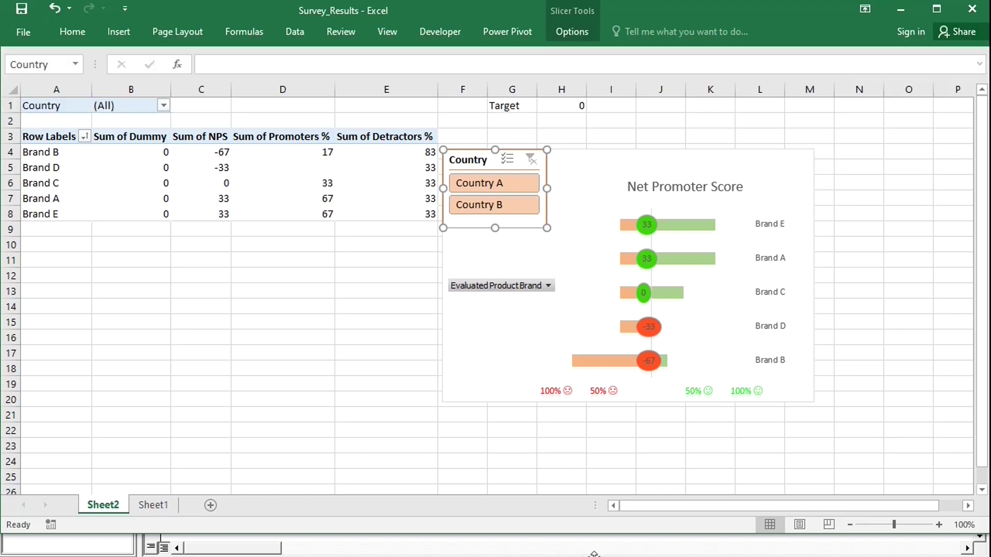
Bring up the Worksheet_Change macro that colours labels green or red against the H1 target.
click(593, 554)
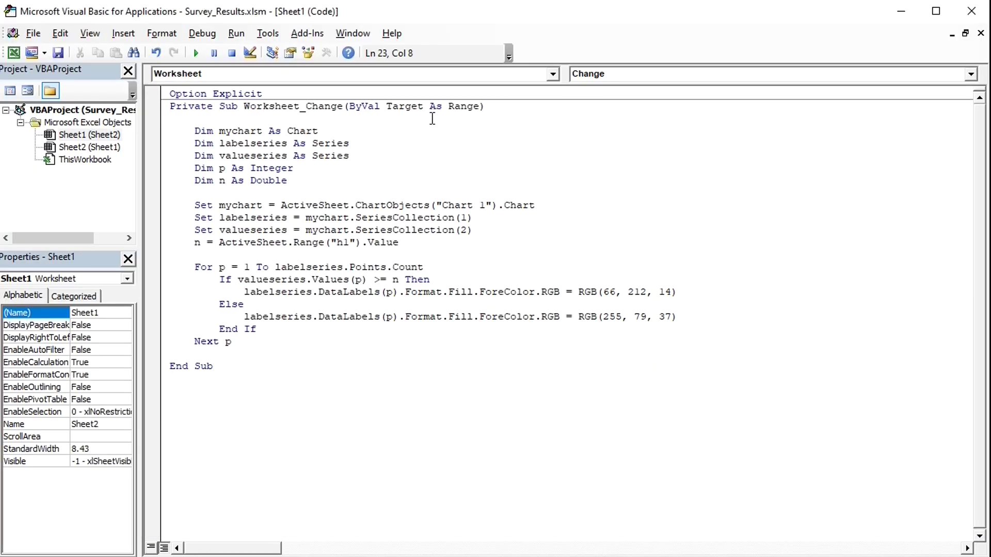